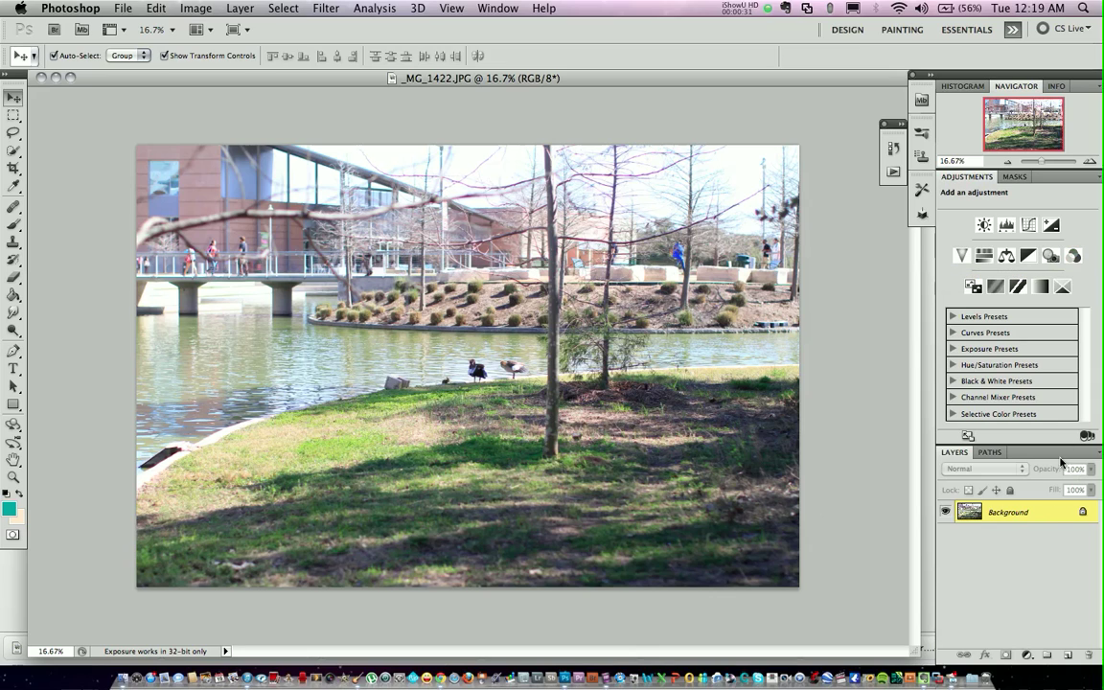
pyautogui.click(1027, 656)
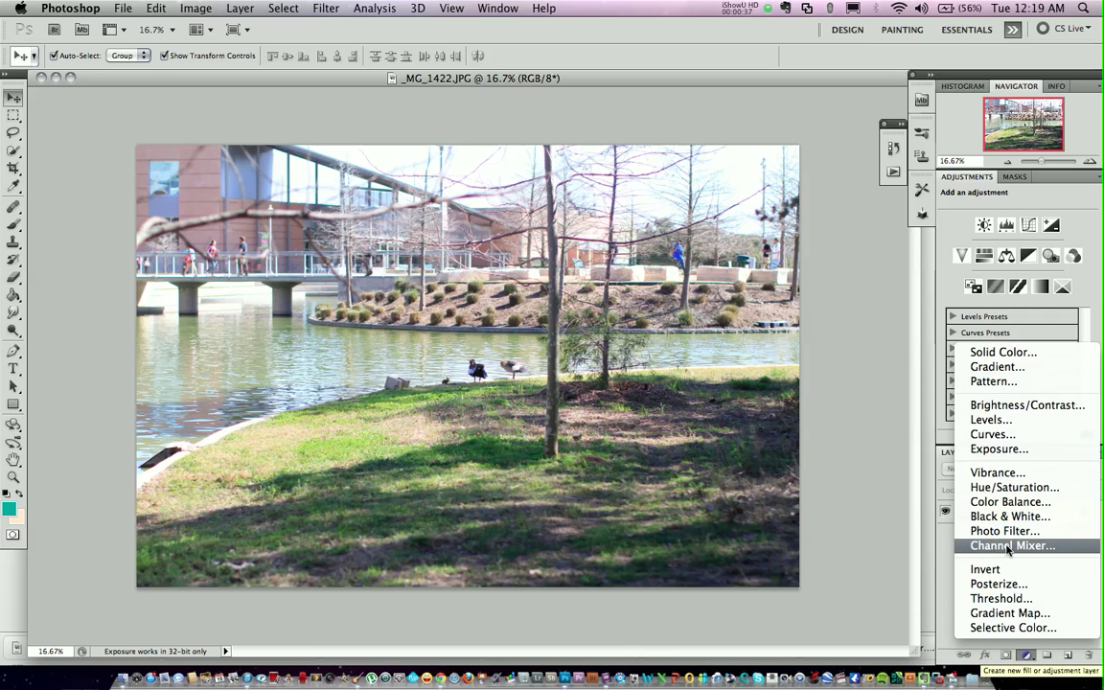
pyautogui.click(852, 502)
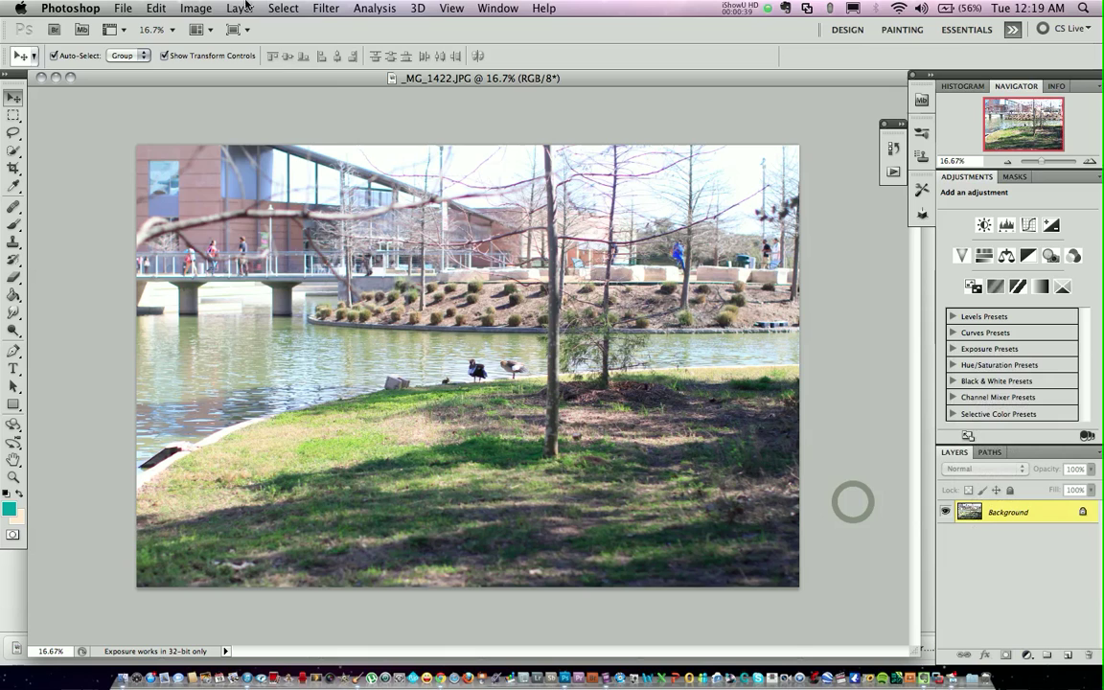
pyautogui.click(196, 8)
pyautogui.moveTo(268, 56)
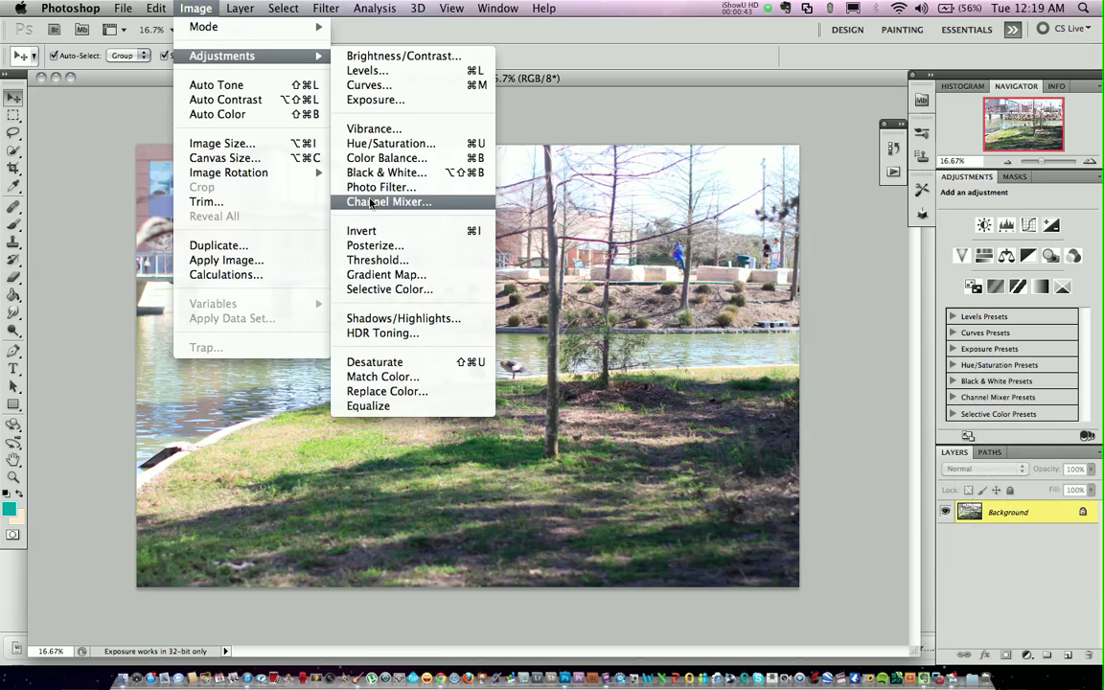
pyautogui.click(878, 284)
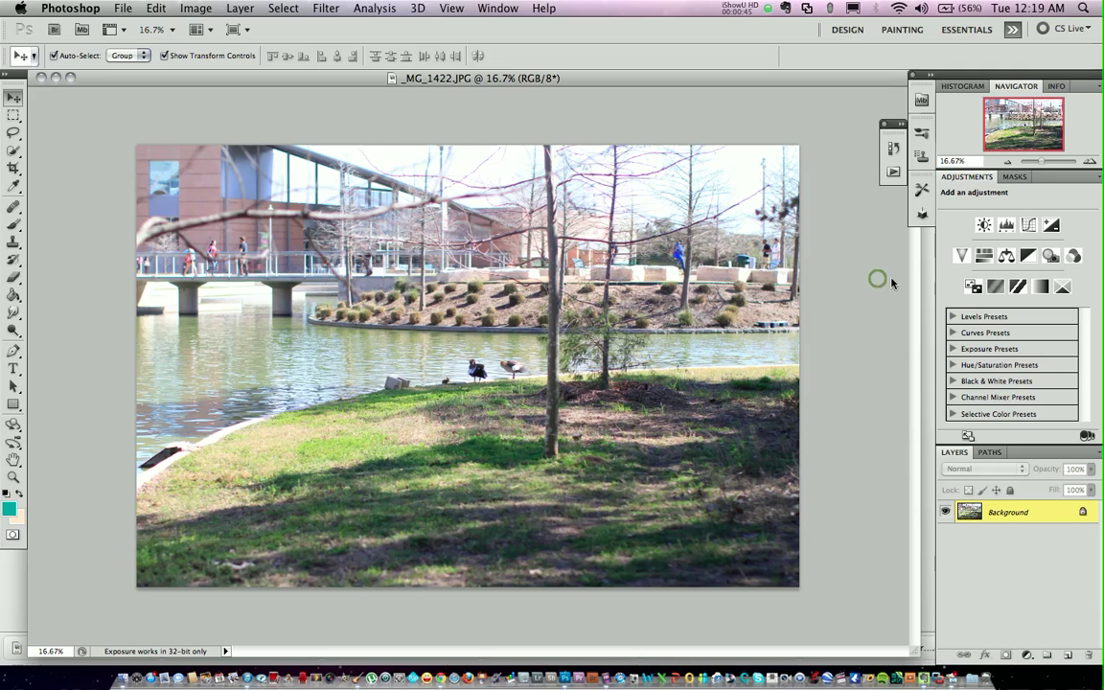
# Step: Add a Channel Mixer adjustment layer above the Background and make it monochrome
pyautogui.click(1073, 256)
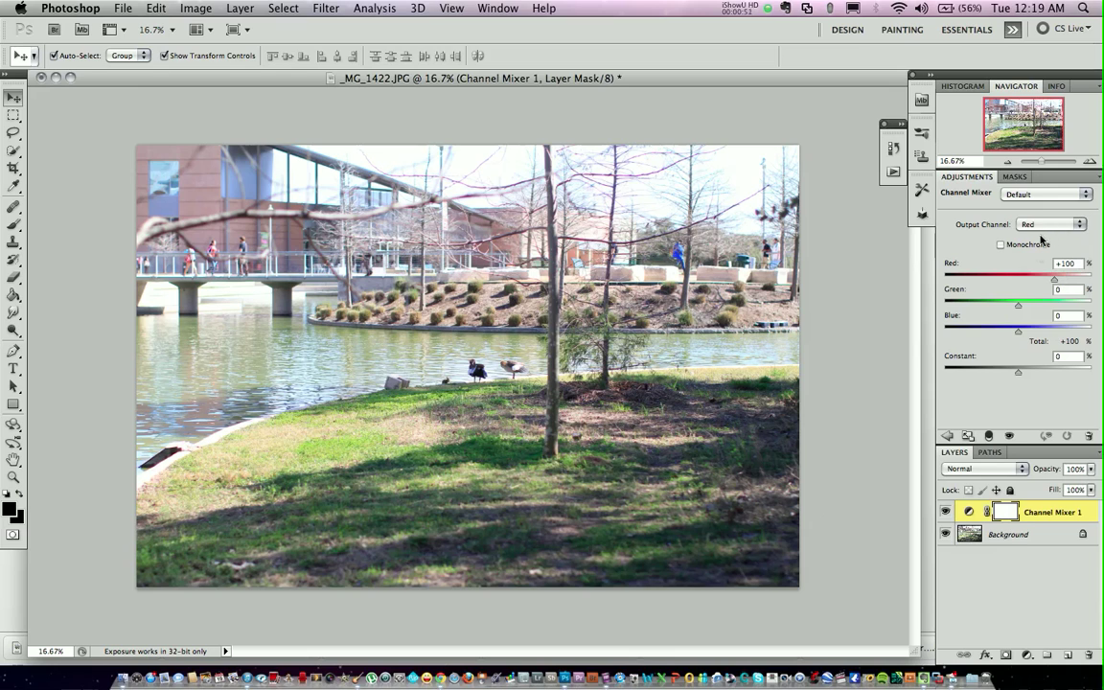
pyautogui.click(1001, 245)
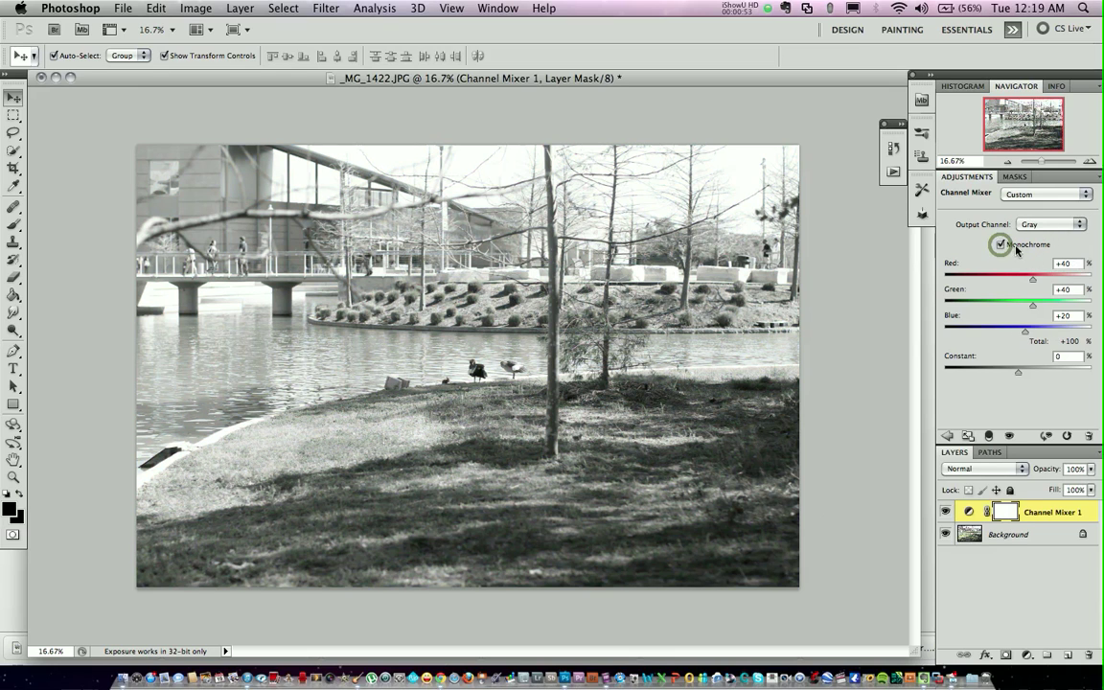
# Step: Set the monochrome mix to Red 0, Green +100 and Blue 0, and fine-tune it to Red +28, Green +95 and Blue -24
pyautogui.click(1066, 262)
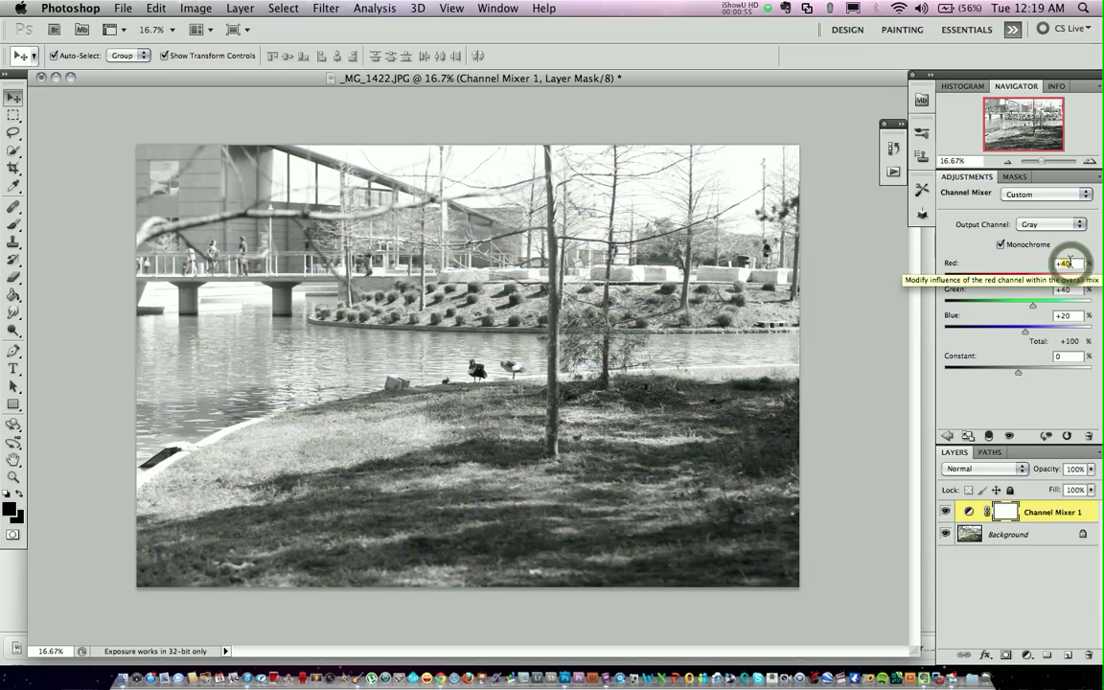
pyautogui.write('0')
pyautogui.press('Tab')
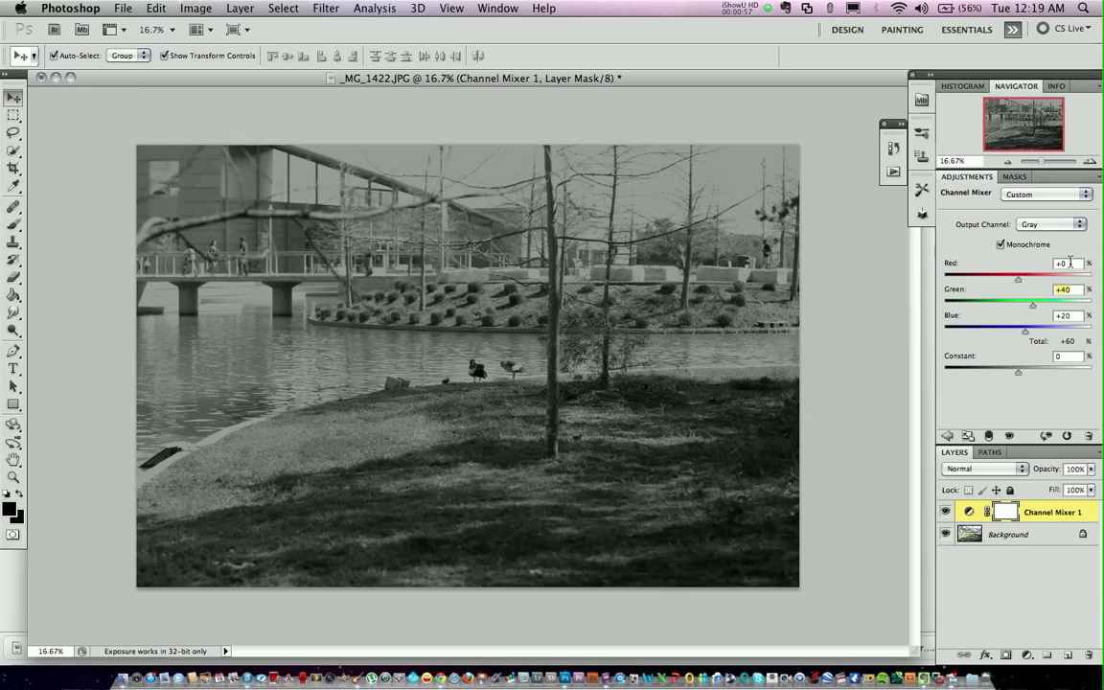
pyautogui.write('4')
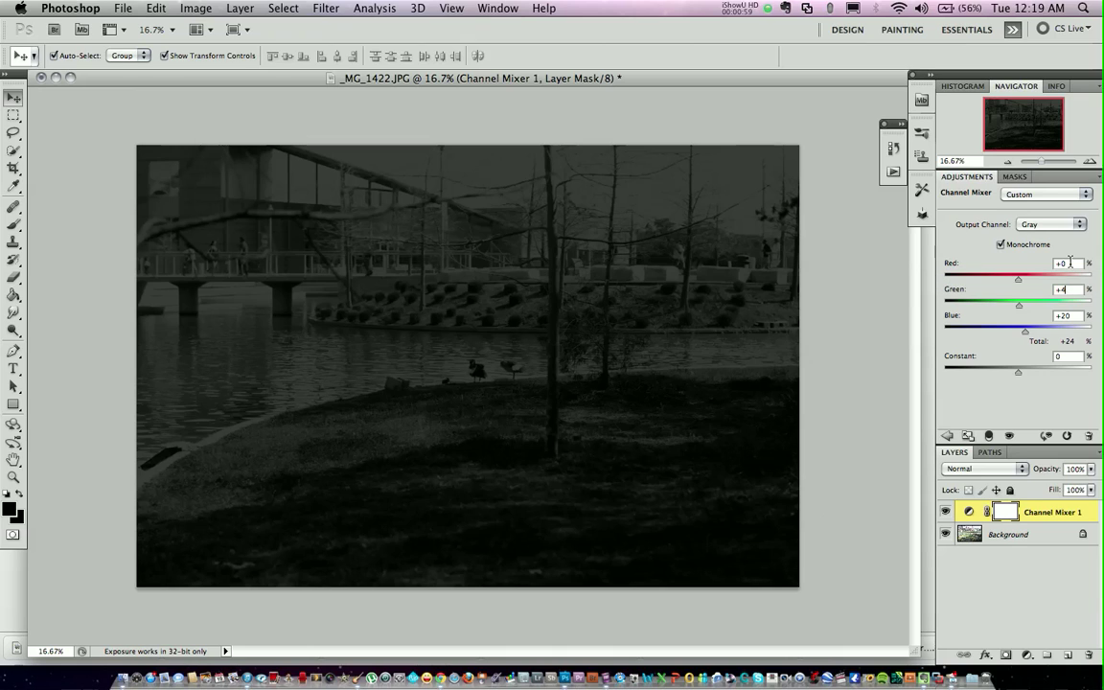
pyautogui.write('00')
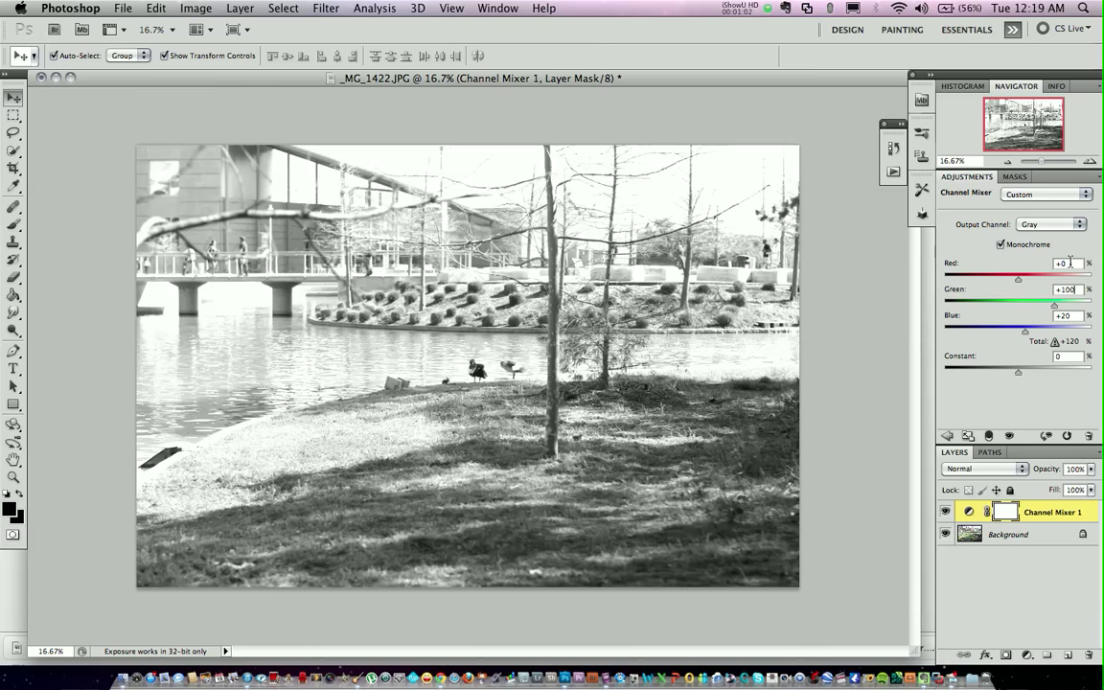
pyautogui.doubleClick(1072, 316)
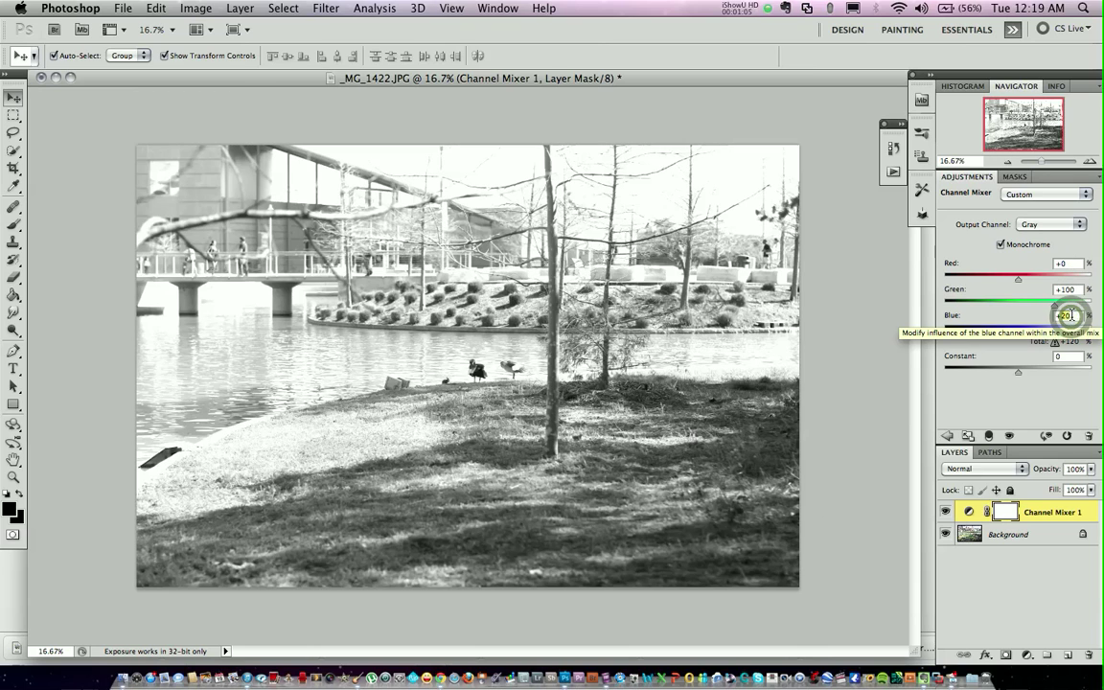
pyautogui.write('0')
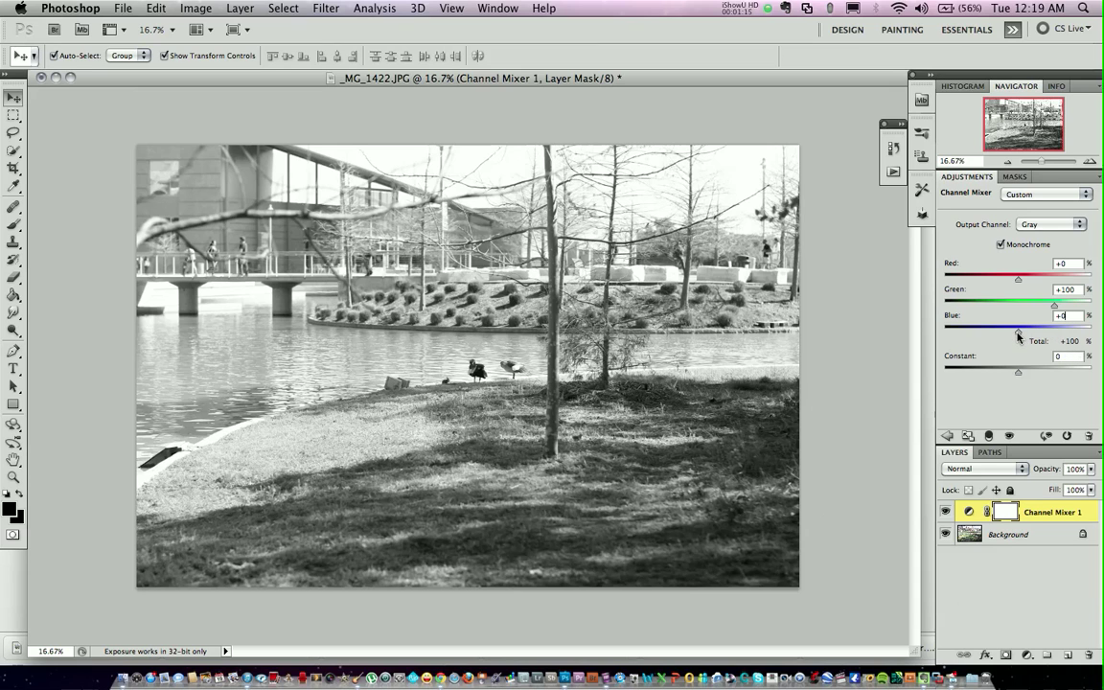
pyautogui.moveTo(1018, 331); pyautogui.dragTo(1053, 309)
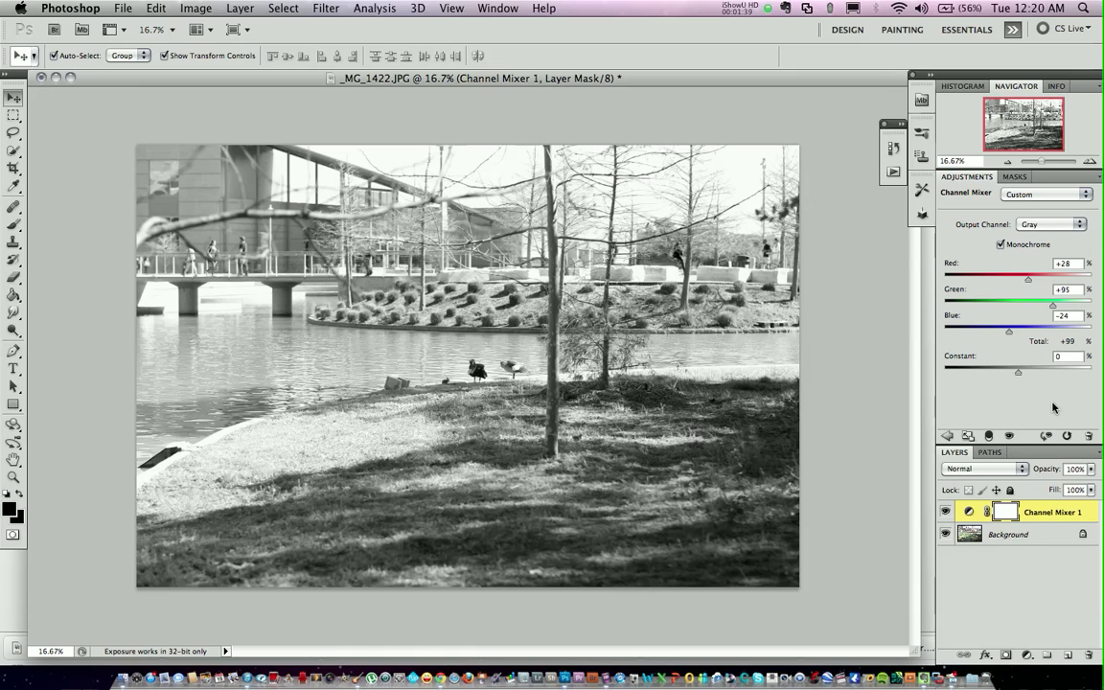
# Step: Duplicate the Channel Mixer adjustment layer and hide the original one
pyautogui.click(1045, 514)
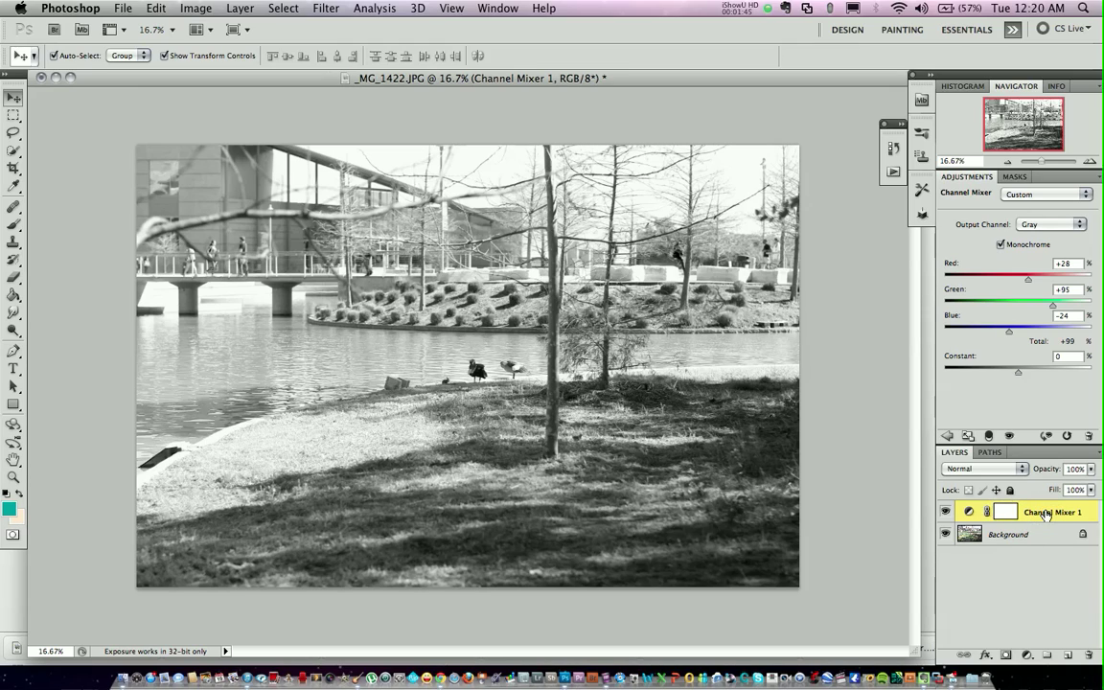
pyautogui.press('super+j')
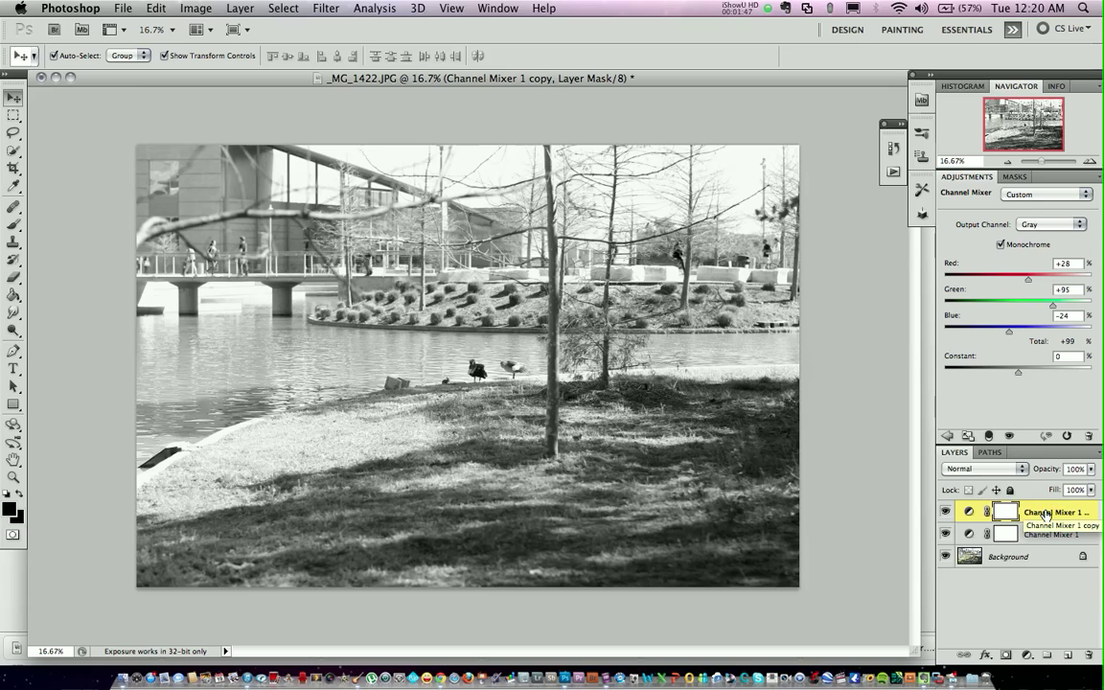
pyautogui.click(943, 535)
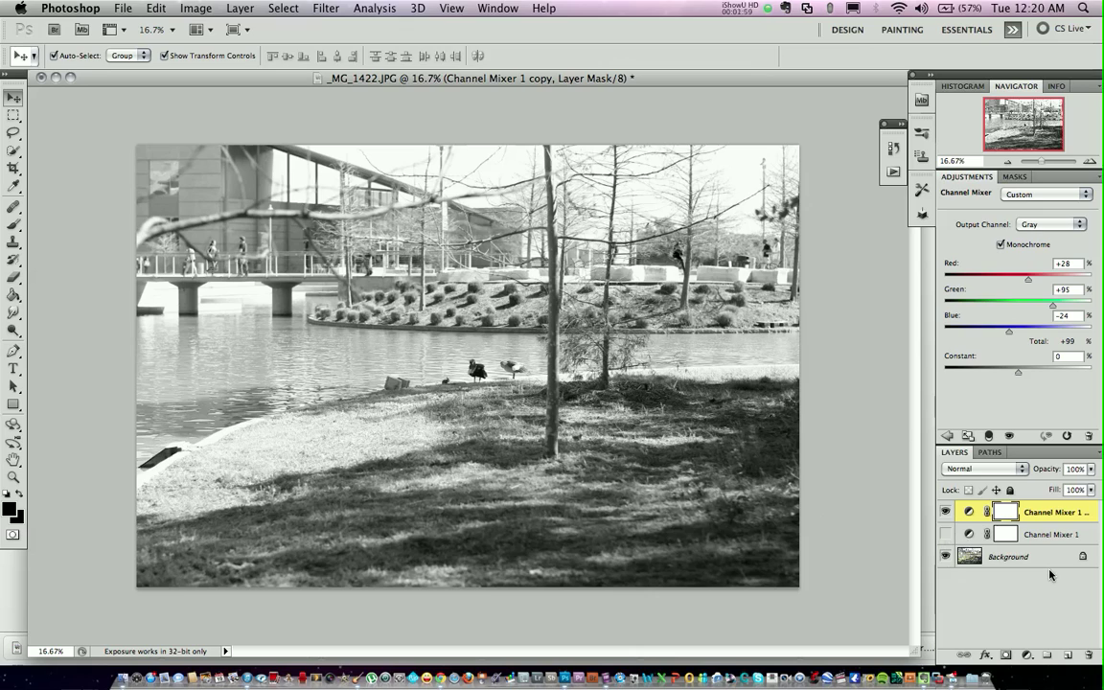
# Step: Stamp all visible layers into a new layer on top and rename it blur
pyautogui.press('super+alt+shift+e')
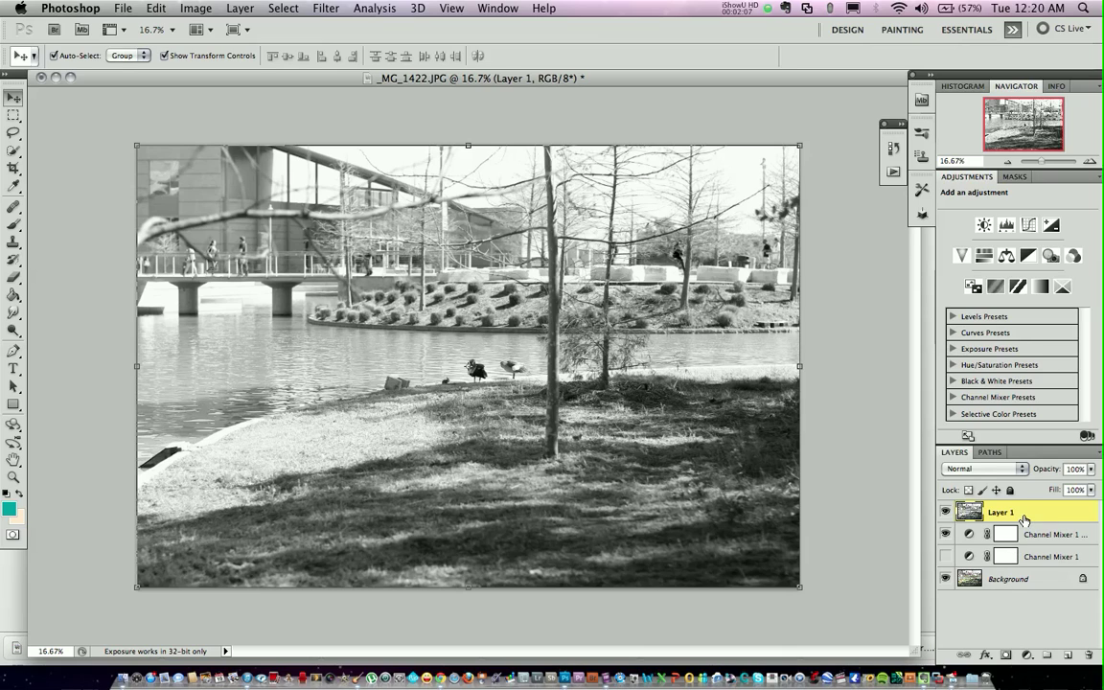
pyautogui.doubleClick(1022, 515)
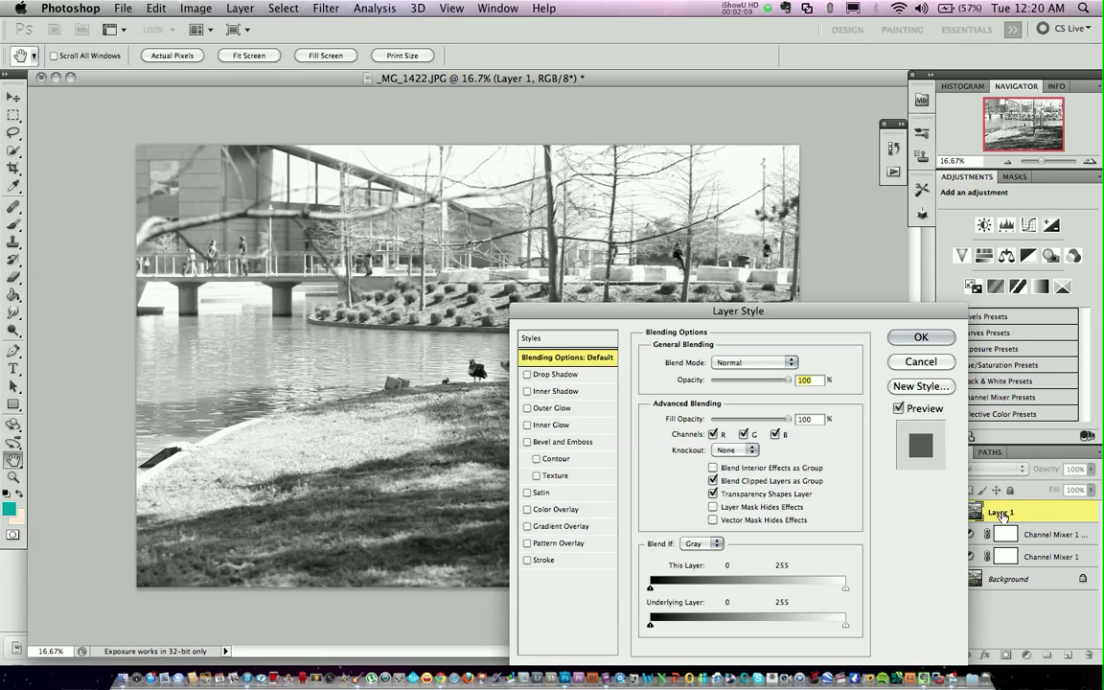
pyautogui.click(919, 361)
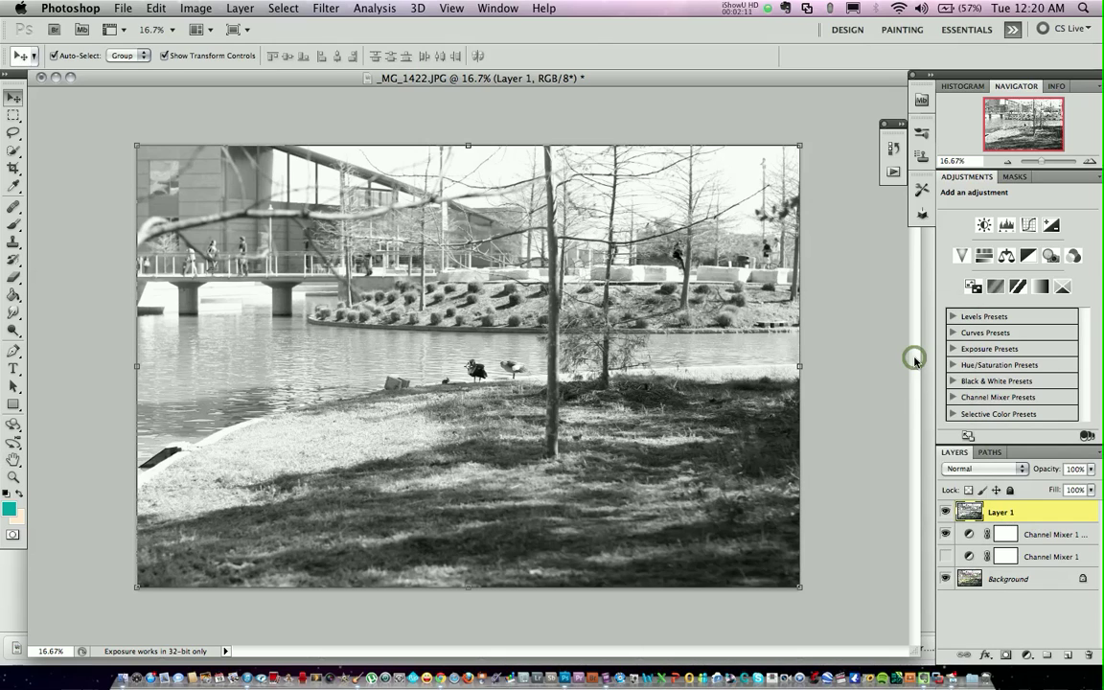
pyautogui.doubleClick(999, 511)
pyautogui.write('blur')
pyautogui.click(1045, 511)
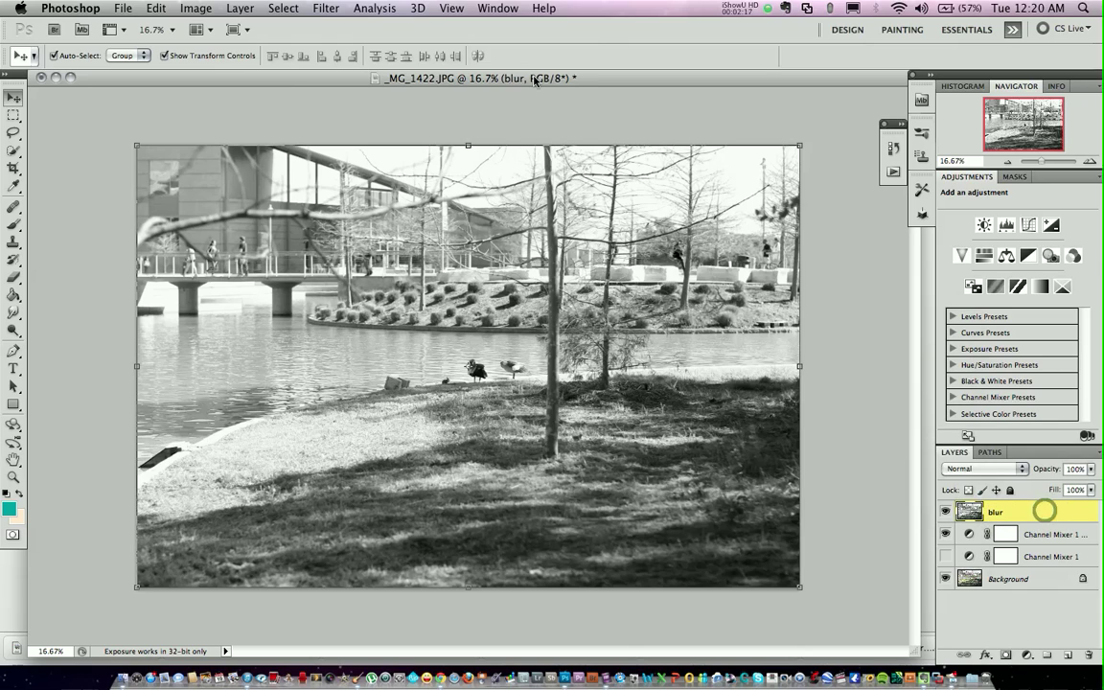
# Step: Apply a Gaussian Blur with a radius of about 3.4 pixels to the blur layer
pyautogui.click(324, 9)
pyautogui.moveTo(363, 174)
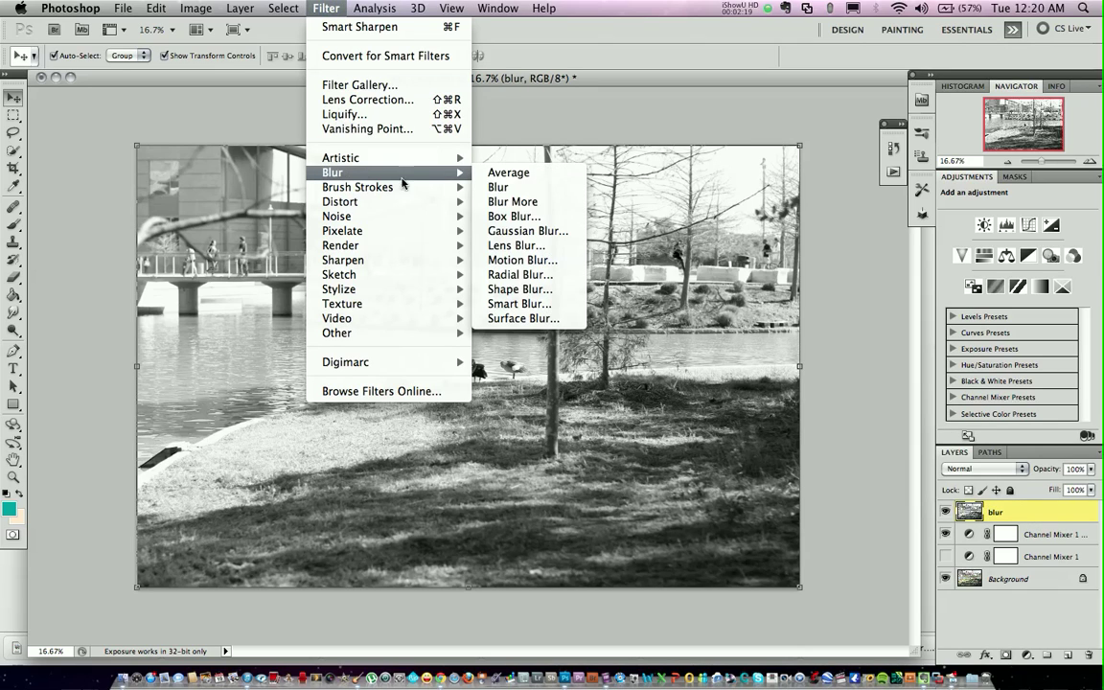
pyautogui.click(517, 231)
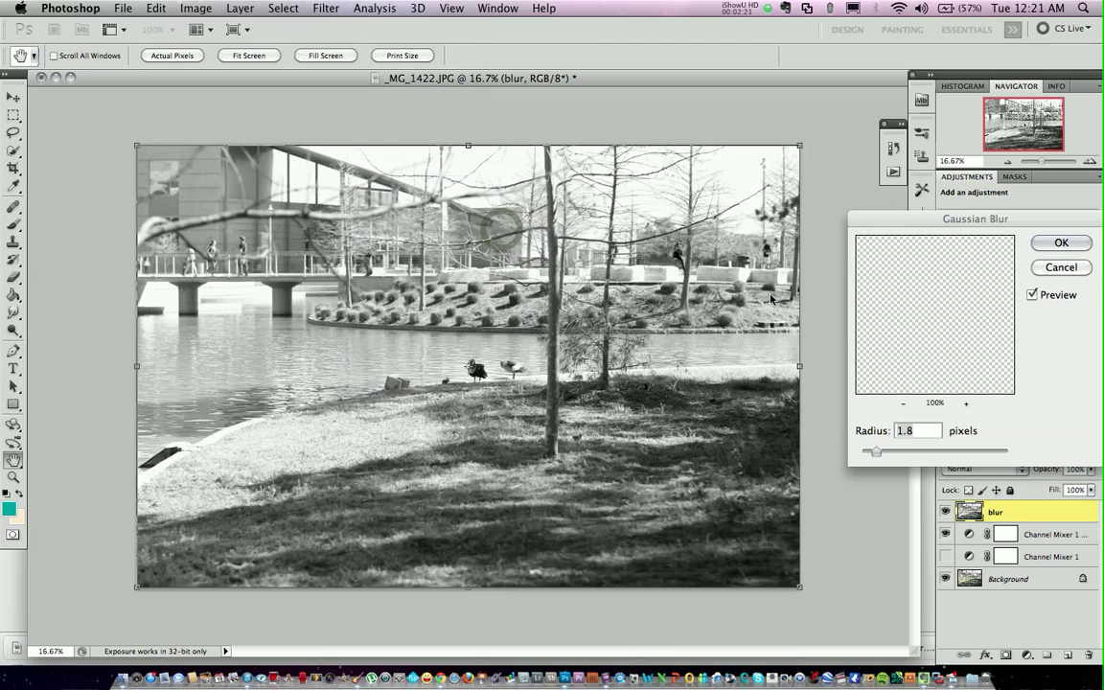
pyautogui.moveTo(876, 458); pyautogui.dragTo(882, 457)
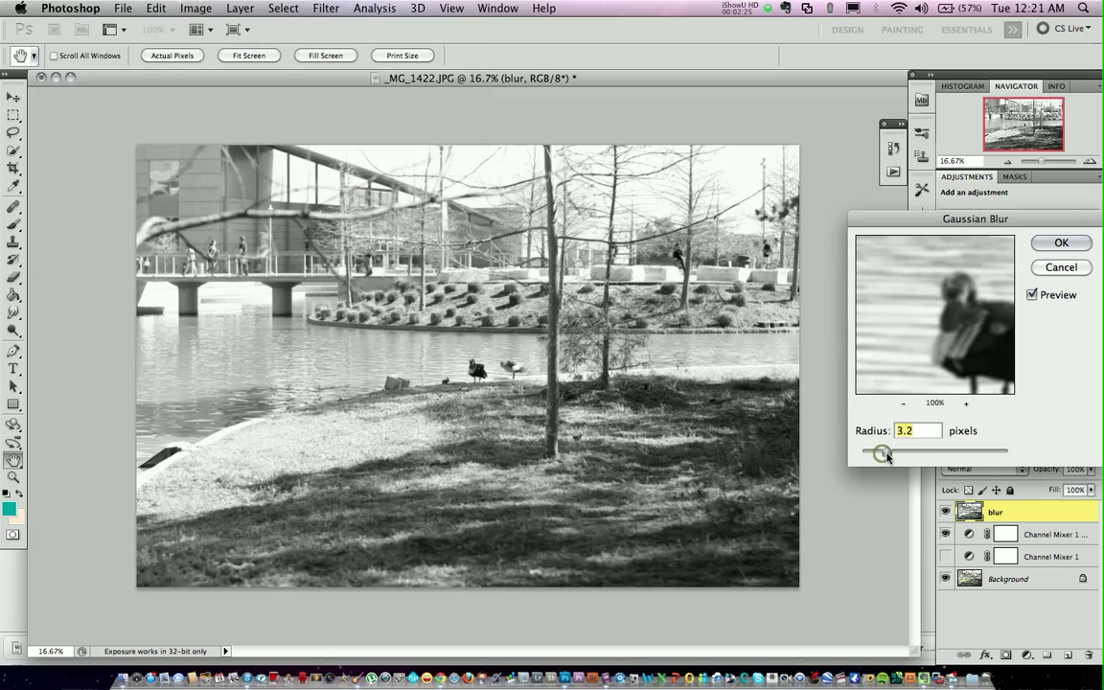
pyautogui.click(1066, 245)
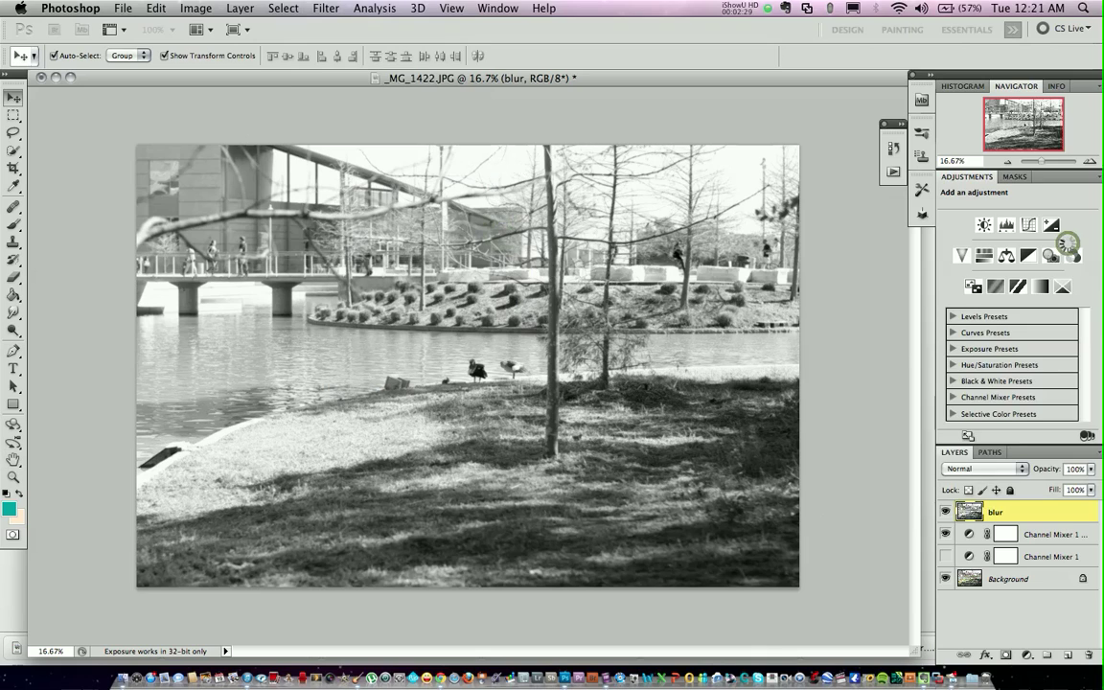
# Step: Set the blend mode of the blur layer to Soft Light
pyautogui.click(1024, 469)
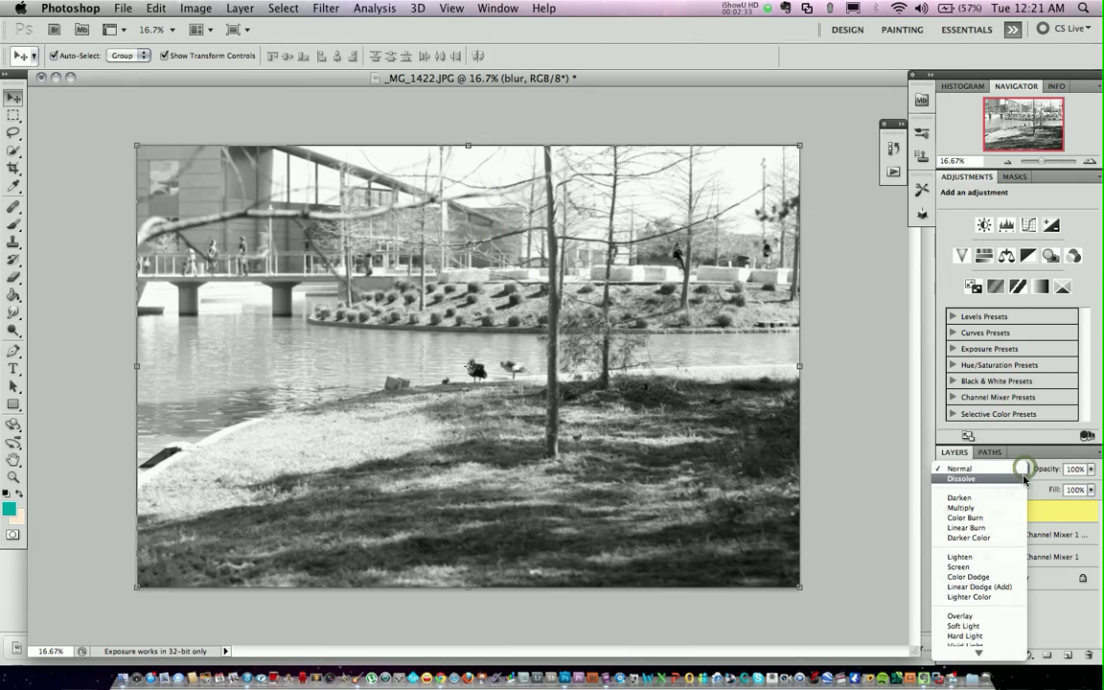
pyautogui.click(1040, 457)
pyautogui.click(1027, 467)
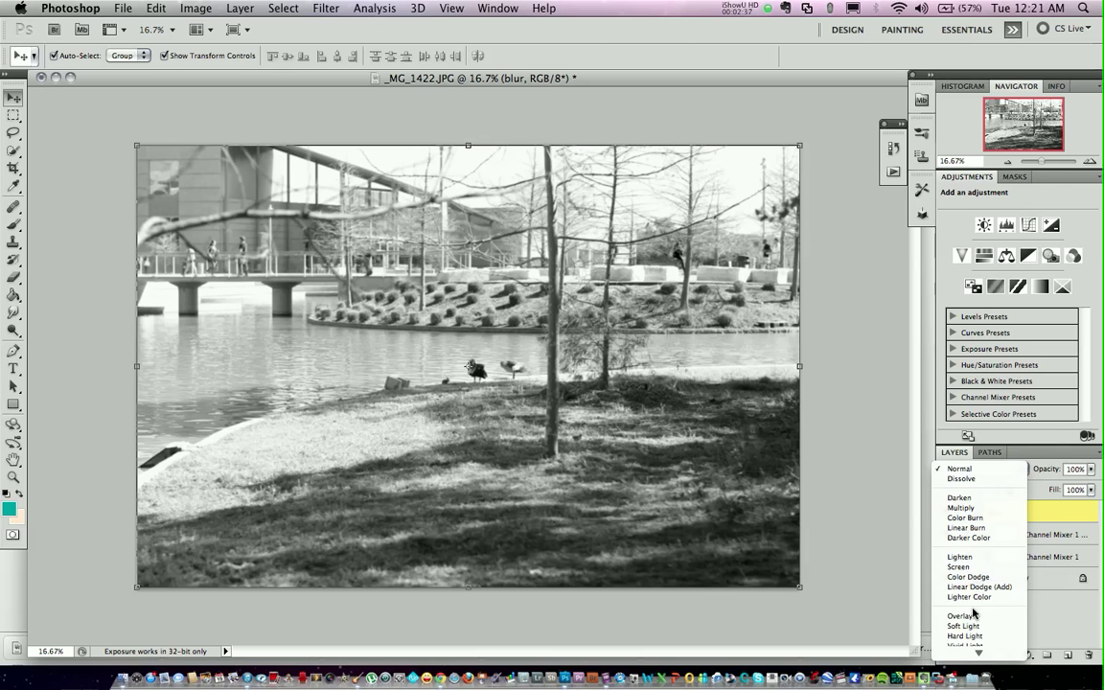
pyautogui.click(964, 625)
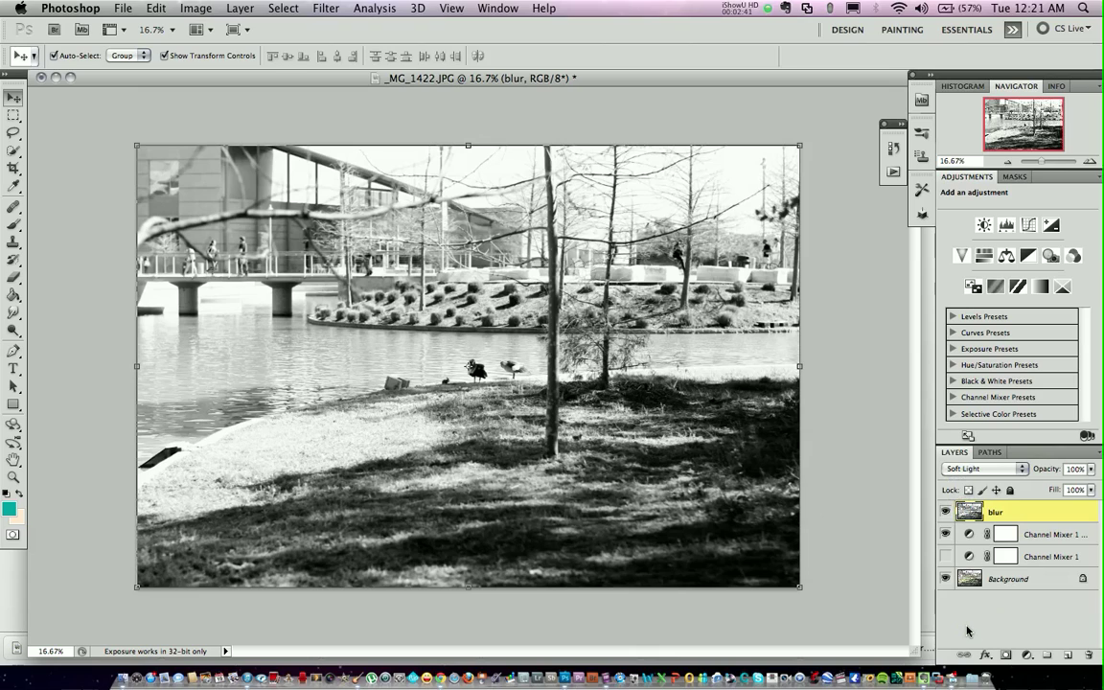
# Step: Duplicate the Background layer as a layer named color and place it at the top of the layer stack
pyautogui.click(1032, 579)
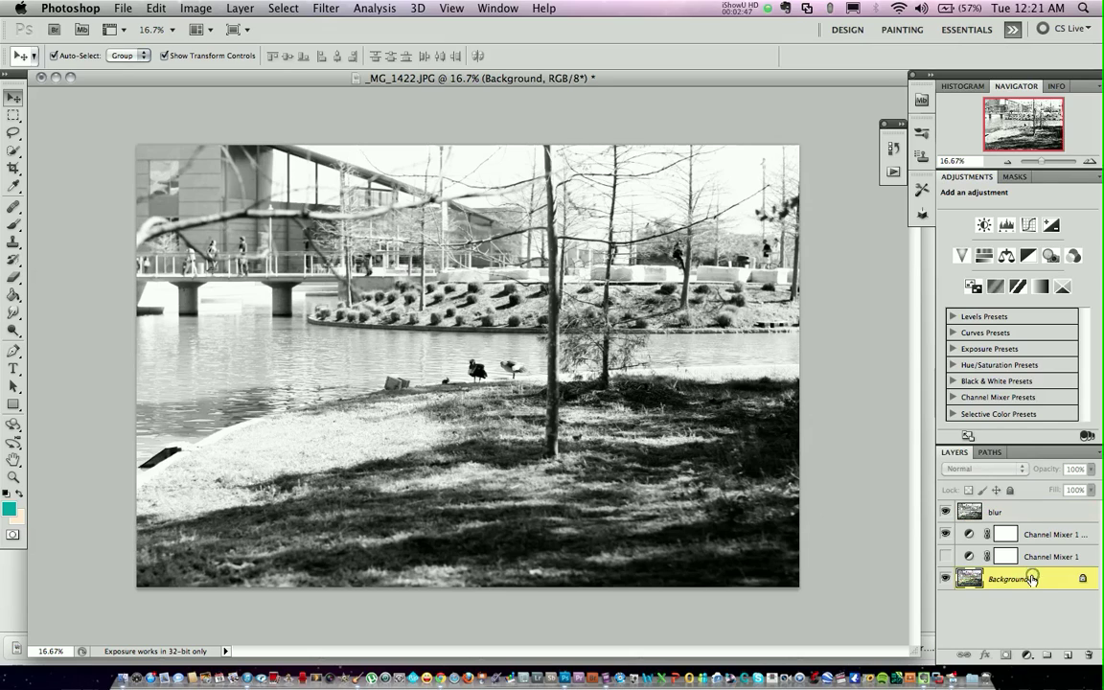
pyautogui.press('super+j')
pyautogui.doubleClick(1032, 579)
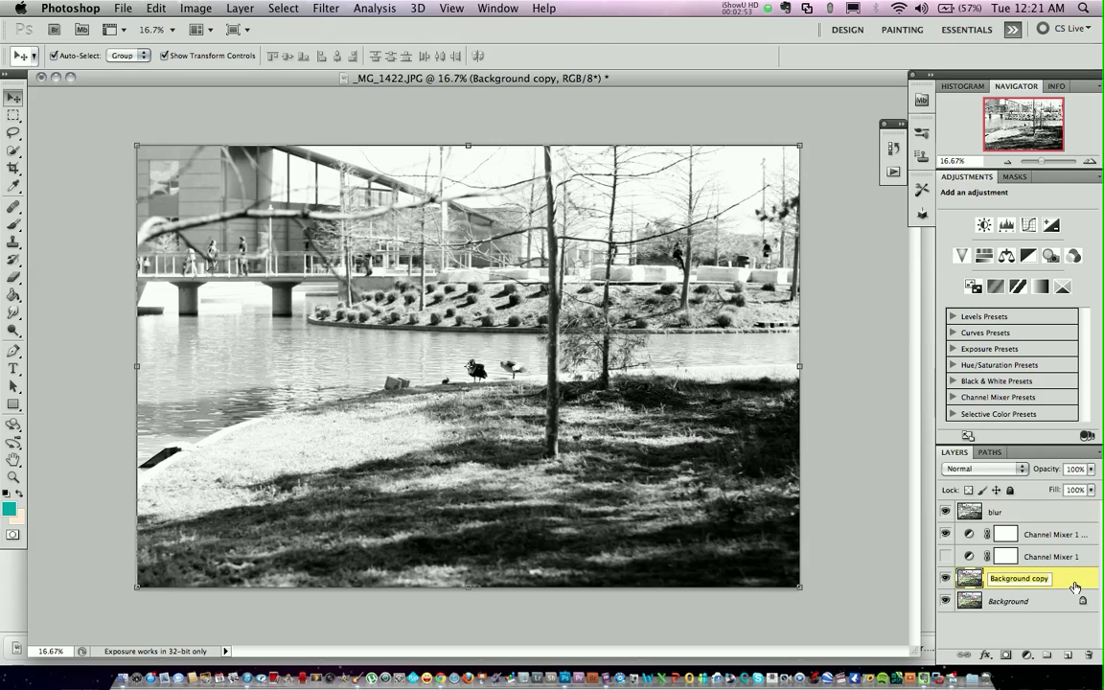
pyautogui.write('d')
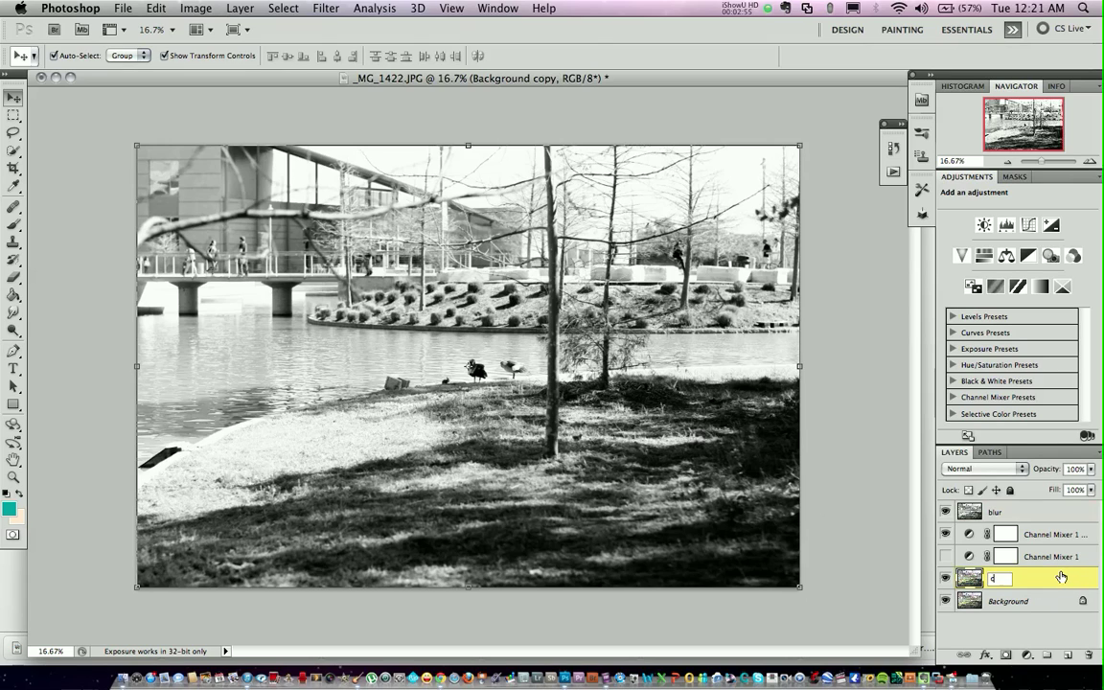
pyautogui.write('olor')
pyautogui.click(1043, 577)
pyautogui.moveTo(1018, 583); pyautogui.dragTo(1013, 509)
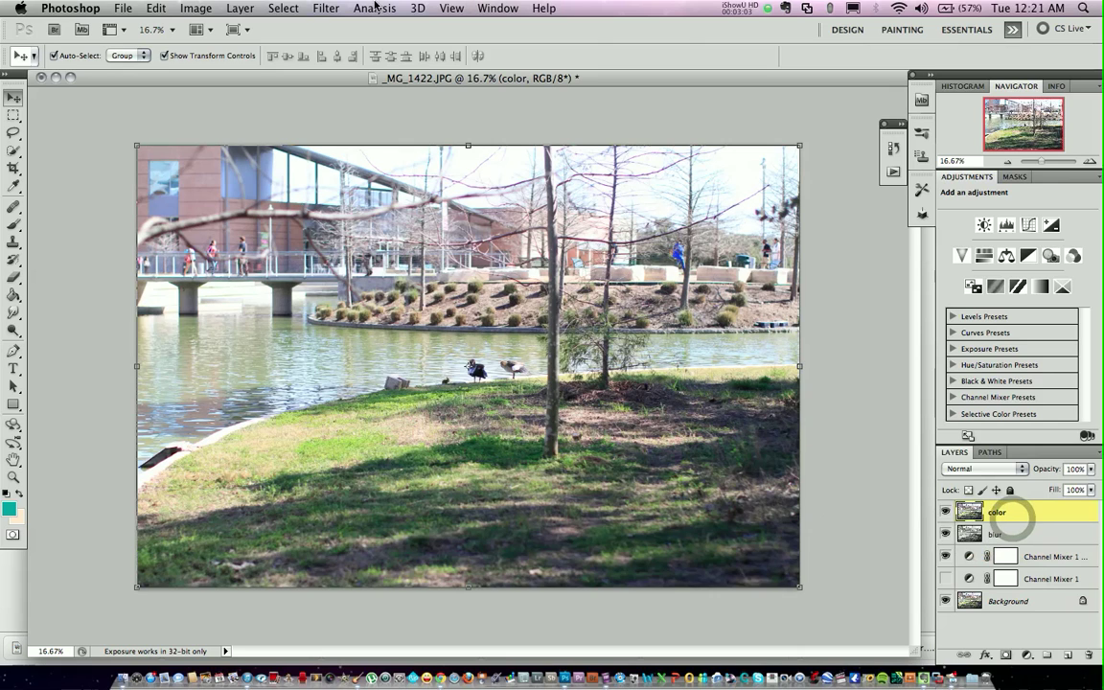
# Step: Apply a Gaussian Blur with a radius of 2.6 pixels to the color layer
pyautogui.click(328, 9)
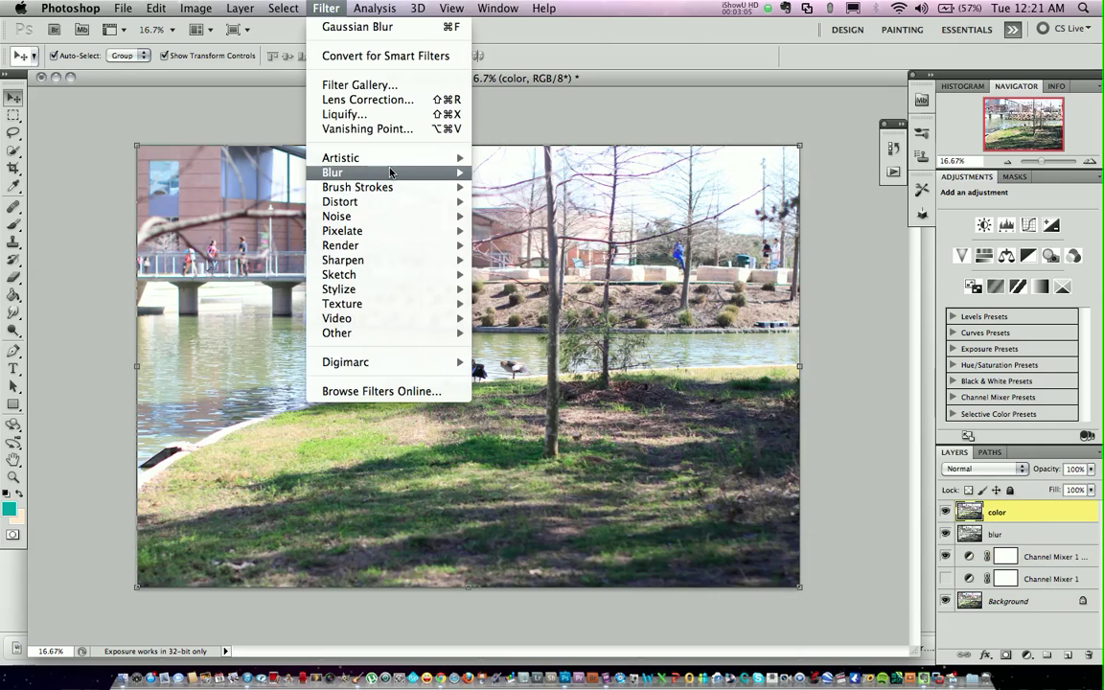
pyautogui.moveTo(412, 172)
pyautogui.click(522, 231)
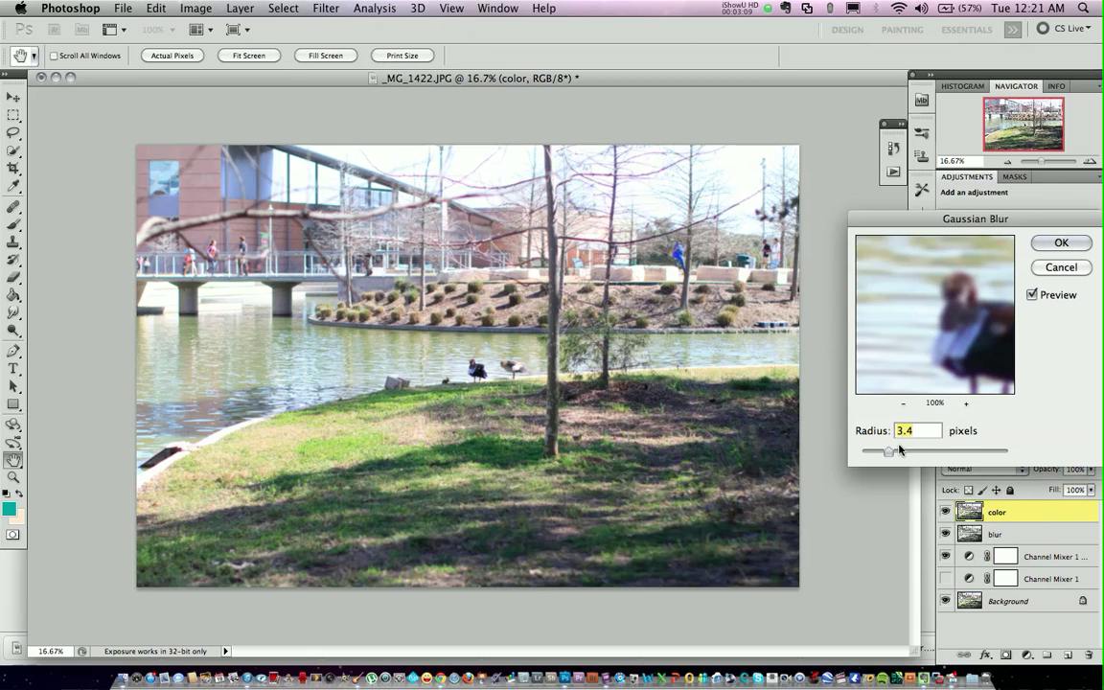
pyautogui.moveTo(890, 454); pyautogui.dragTo(883, 455)
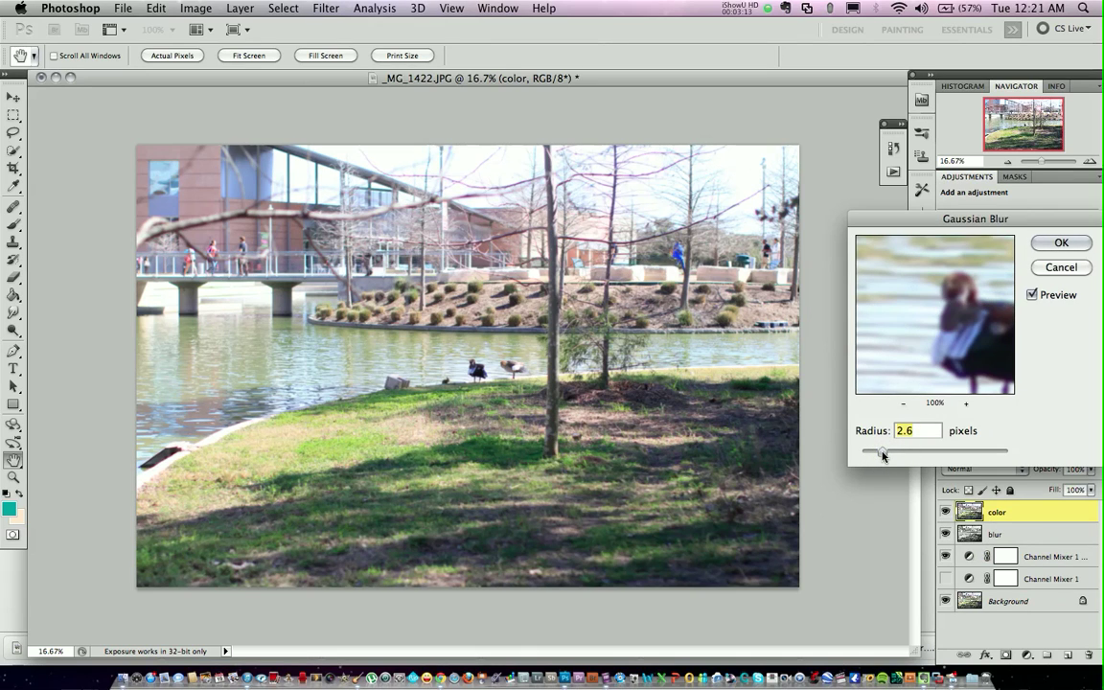
pyautogui.click(1061, 242)
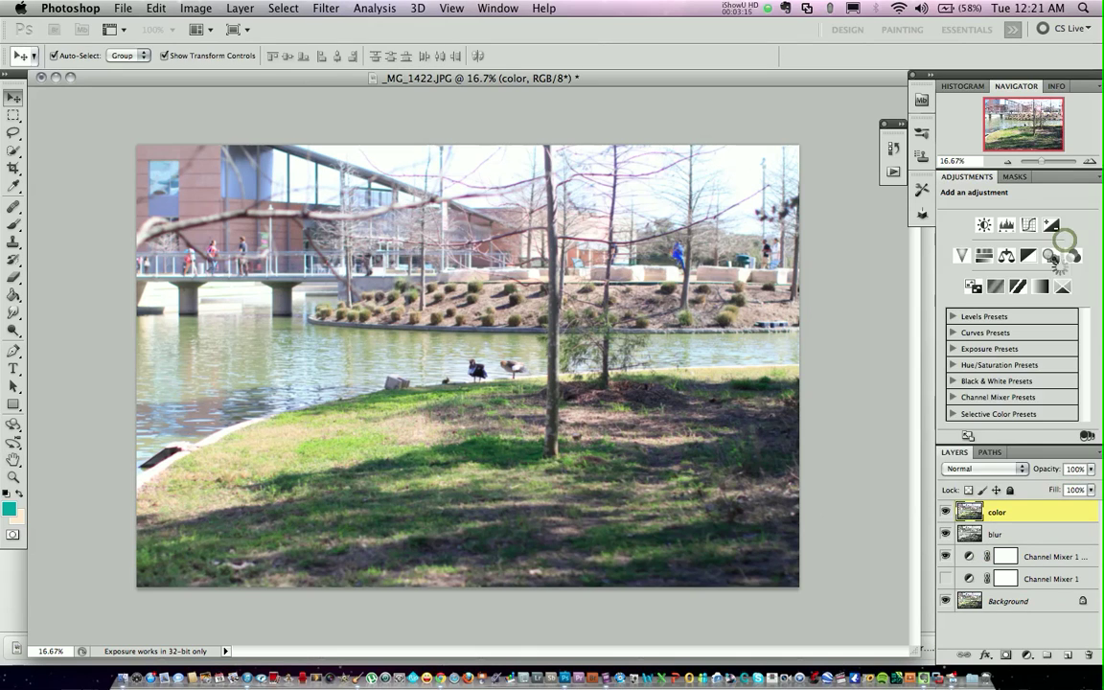
# Step: Set the color layer's blend mode to Soft Light and lower its opacity to 77%
pyautogui.click(1021, 470)
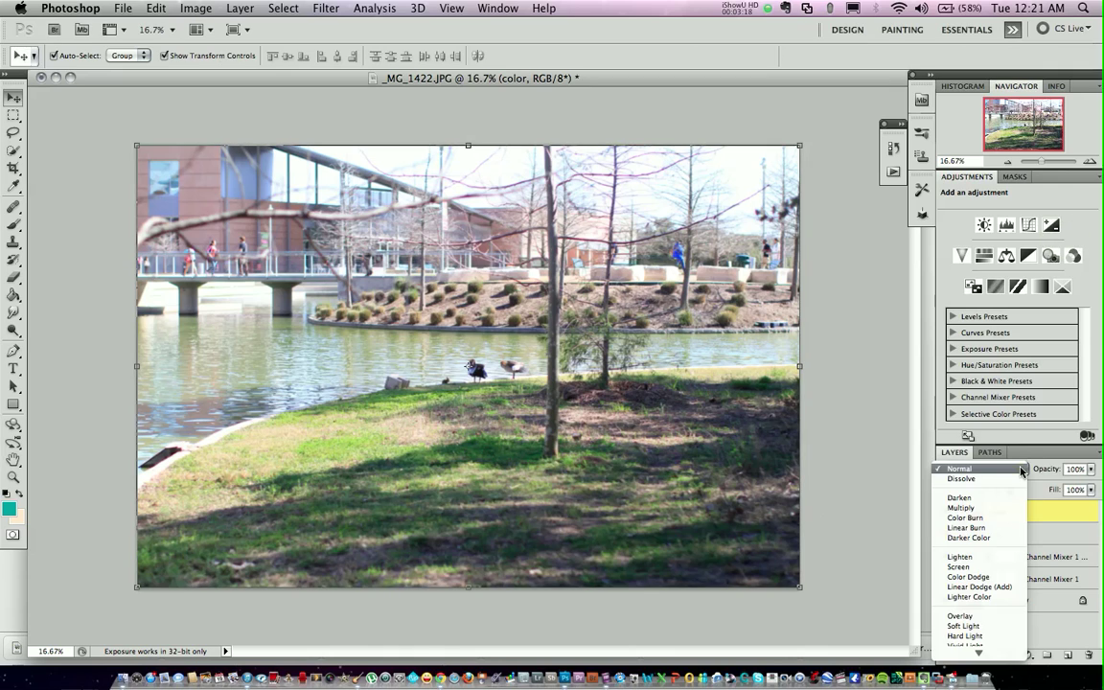
pyautogui.click(975, 627)
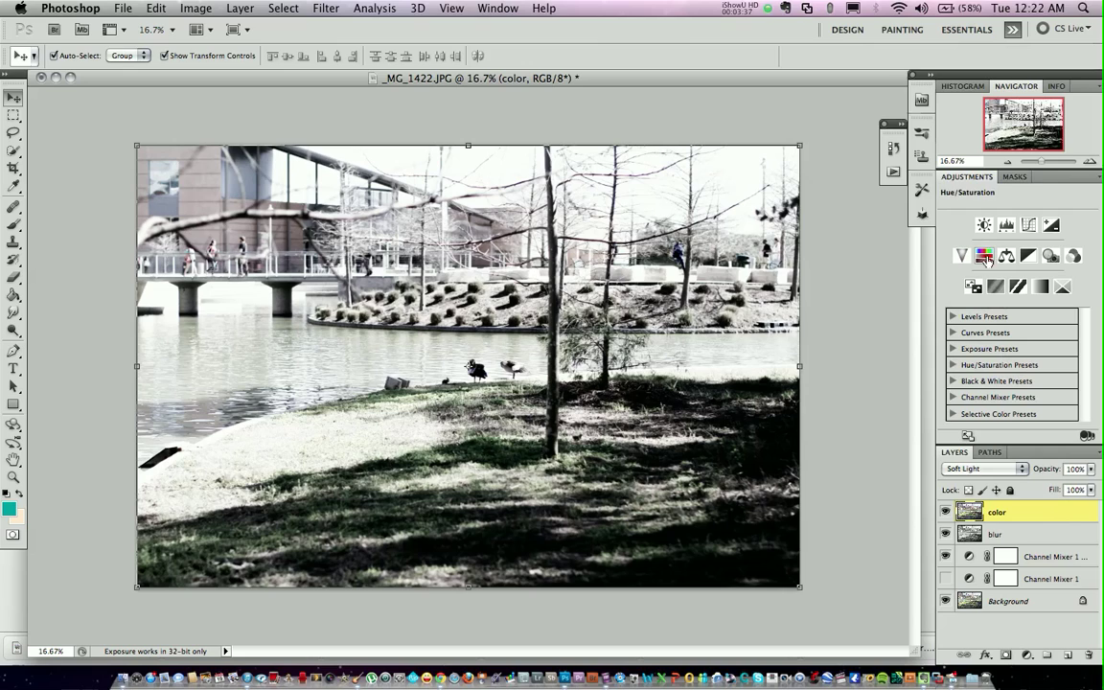
pyautogui.click(1092, 473)
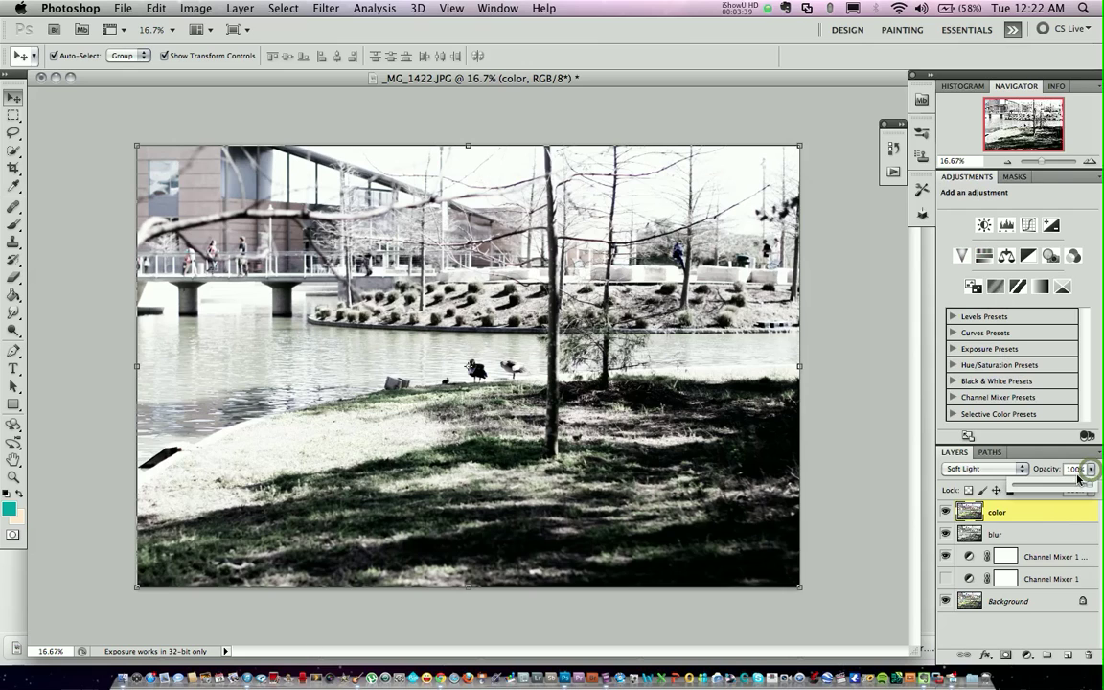
pyautogui.moveTo(1092, 486); pyautogui.dragTo(1071, 485)
# Step: Lower the opacity of the blur layer to about 73%
pyautogui.click(1030, 532)
pyautogui.click(1093, 470)
pyautogui.moveTo(1092, 485); pyautogui.dragTo(1066, 487)
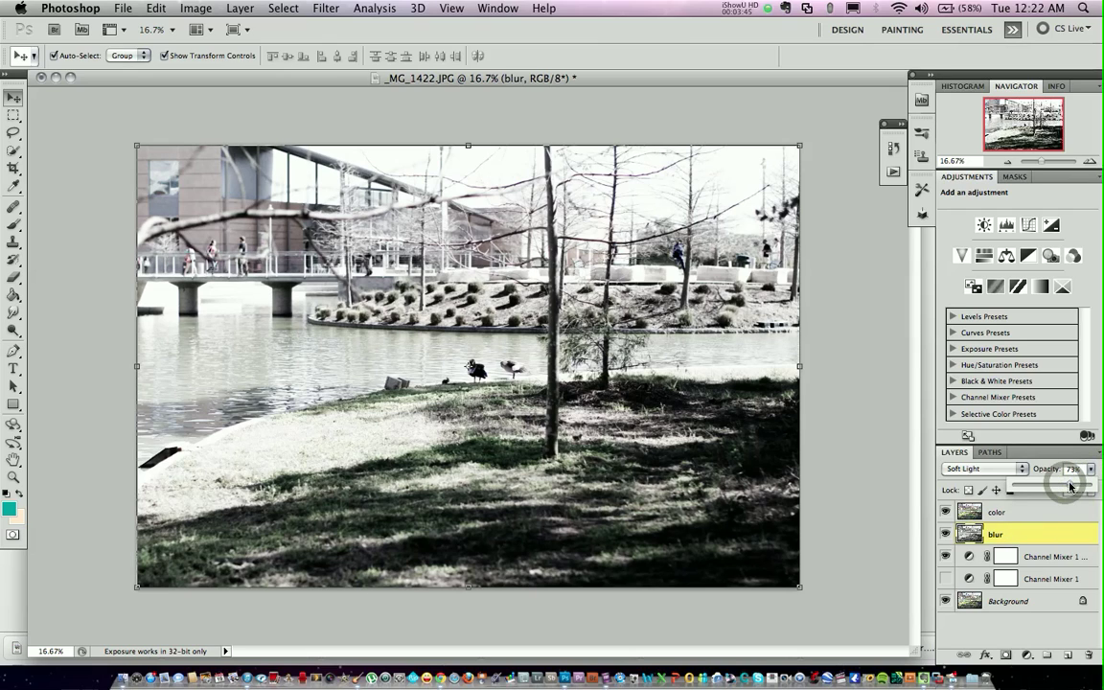
# Step: Add a Hue/Saturation adjustment layer above the color layer with hue -167 and saturation +79
pyautogui.click(1019, 514)
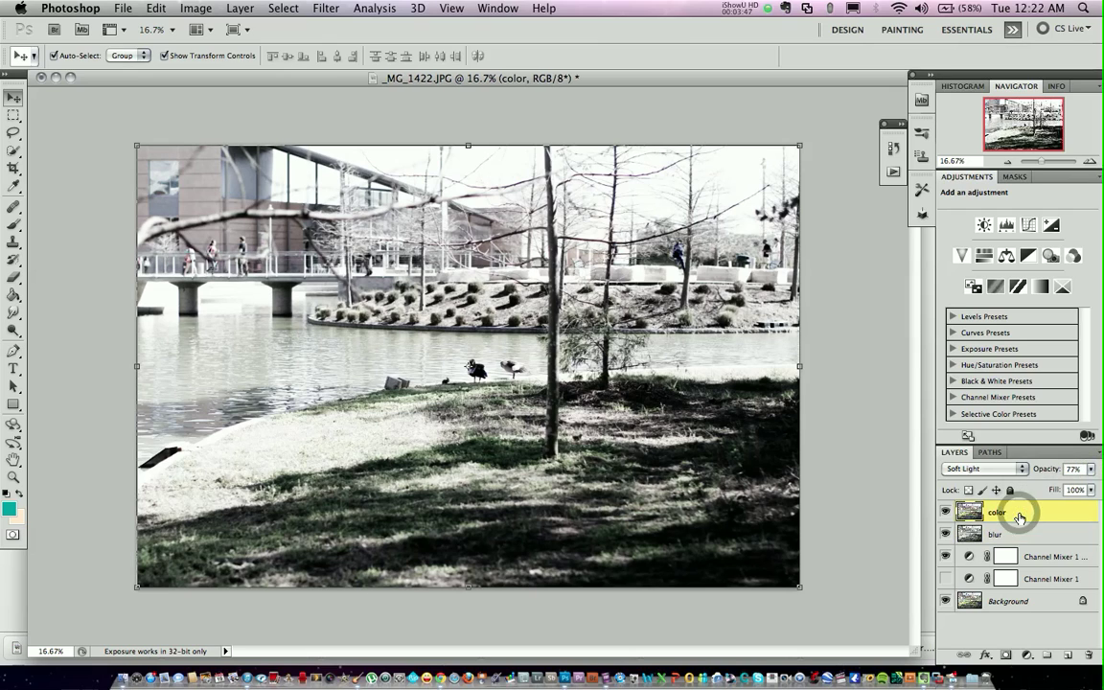
pyautogui.click(985, 256)
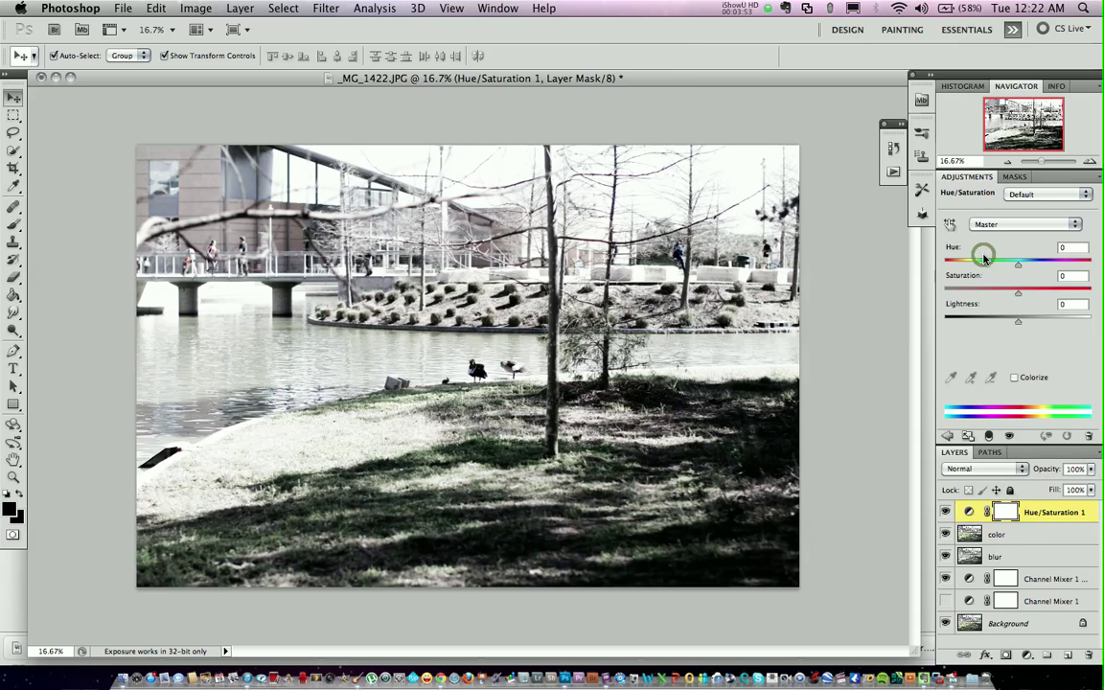
pyautogui.moveTo(1018, 265); pyautogui.dragTo(1099, 259)
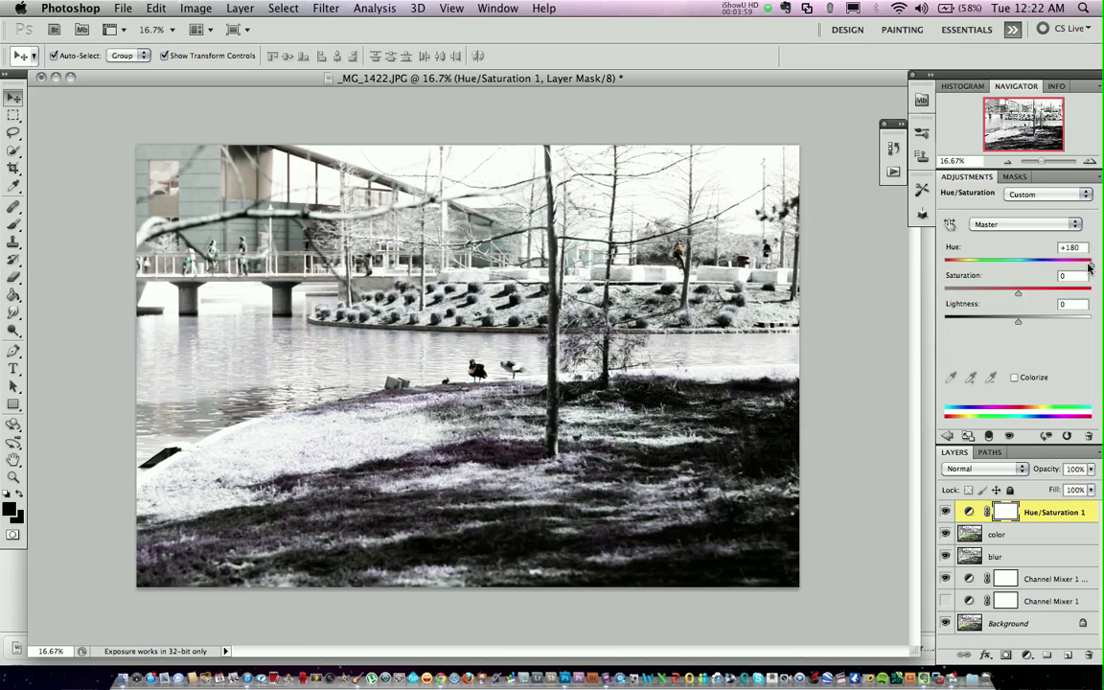
pyautogui.moveTo(1067, 266); pyautogui.dragTo(970, 266)
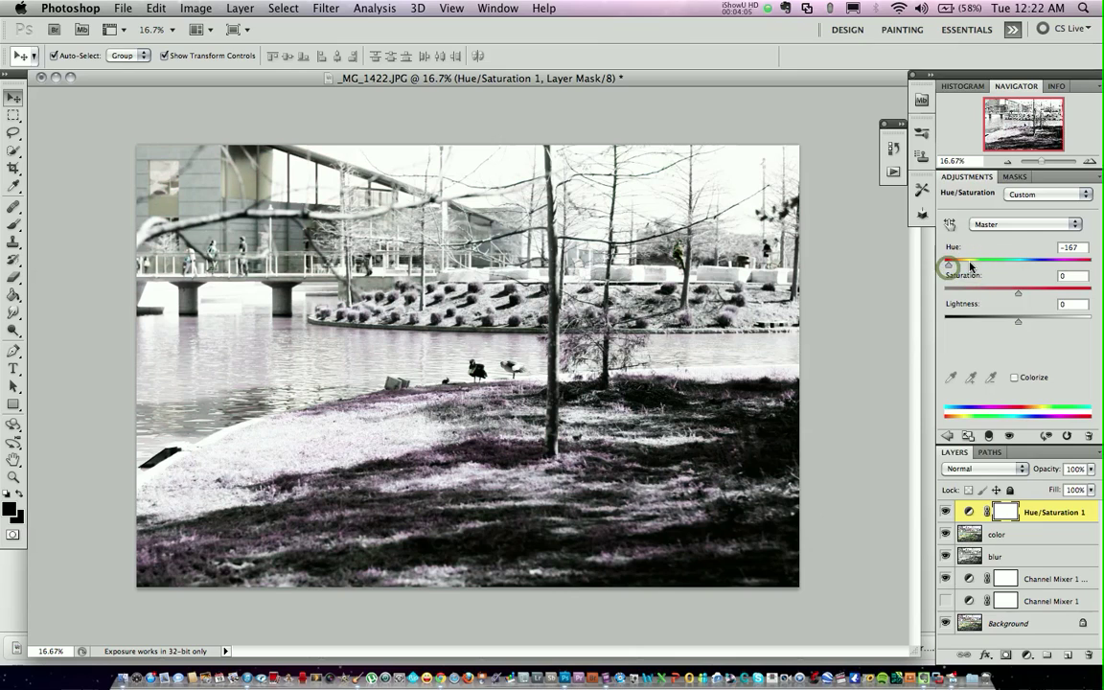
pyautogui.moveTo(1018, 296); pyautogui.dragTo(1075, 290)
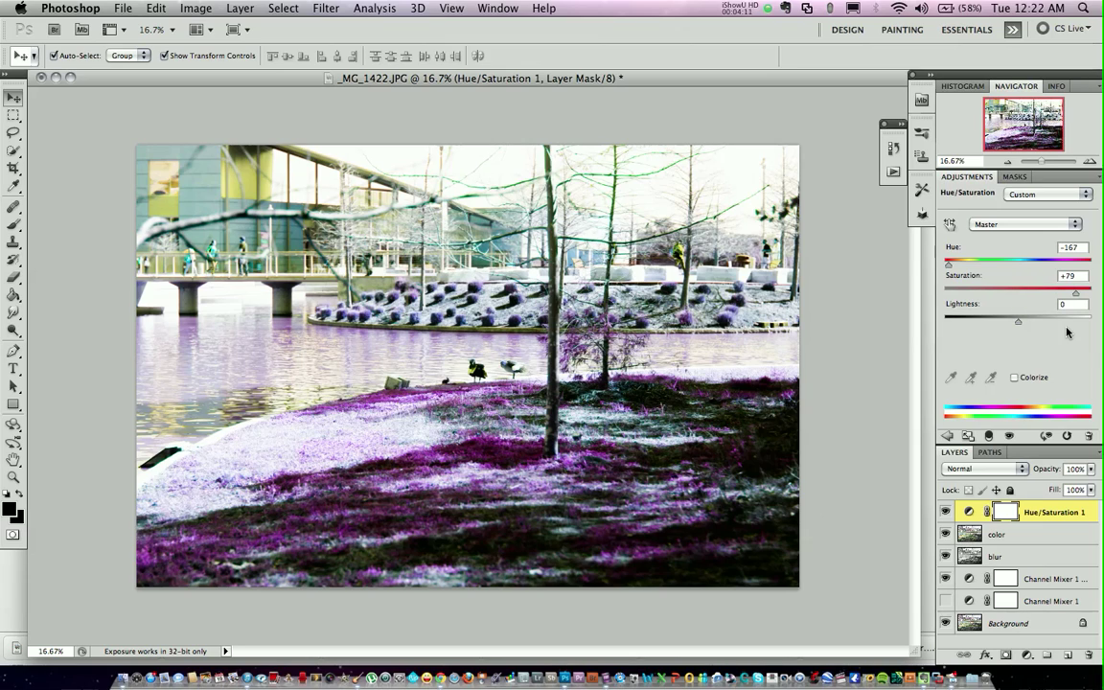
# Step: Try hue shifts of +39, +80 and -180 on the Hue/Saturation adjustment
pyautogui.click(951, 265)
pyautogui.click(979, 271)
pyautogui.moveTo(949, 261); pyautogui.dragTo(1046, 261)
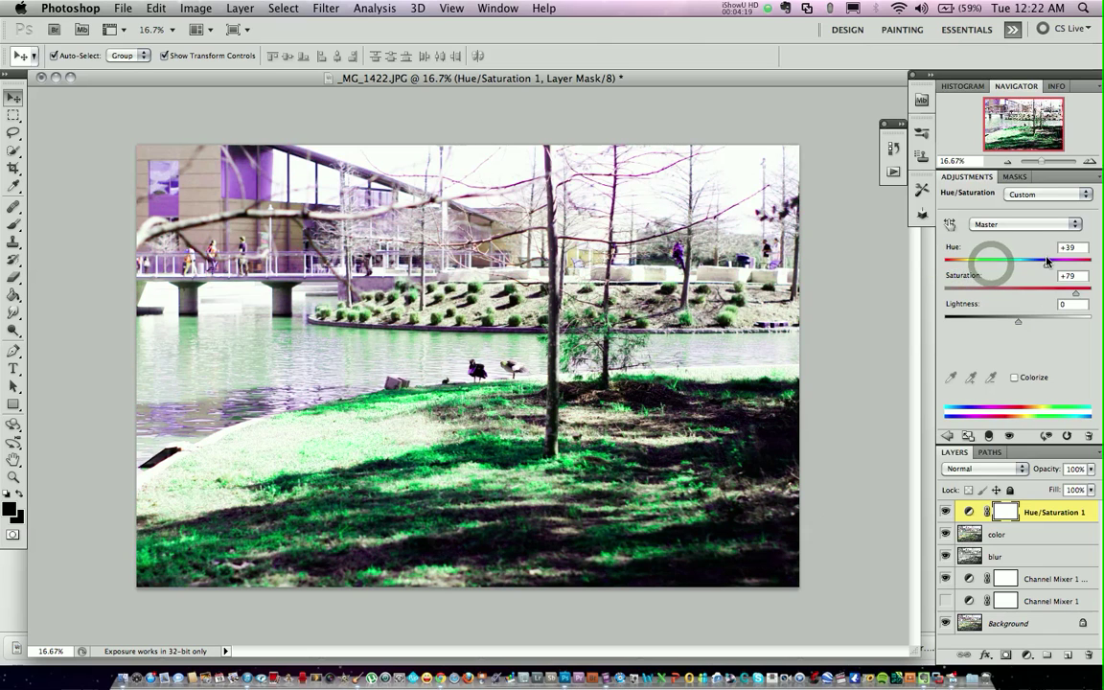
pyautogui.moveTo(1046, 268)
pyautogui.mouseDown()
pyautogui.moveTo(1089, 271)
pyautogui.moveTo(1061, 275)
pyautogui.mouseUp()
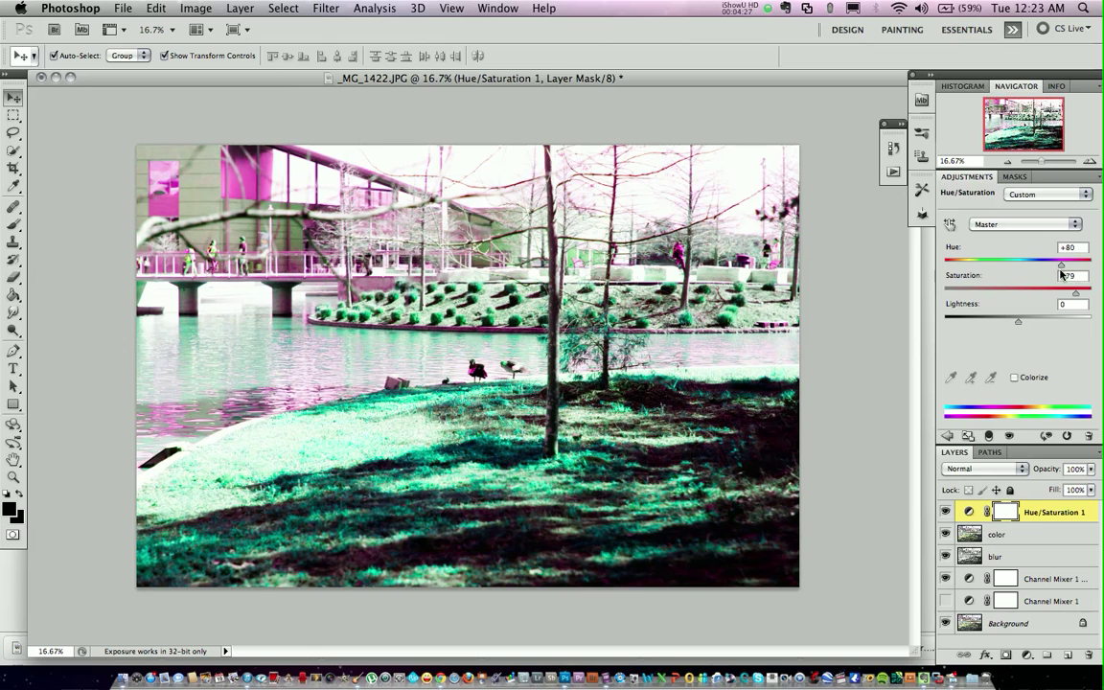
pyautogui.moveTo(1062, 267); pyautogui.dragTo(944, 257)
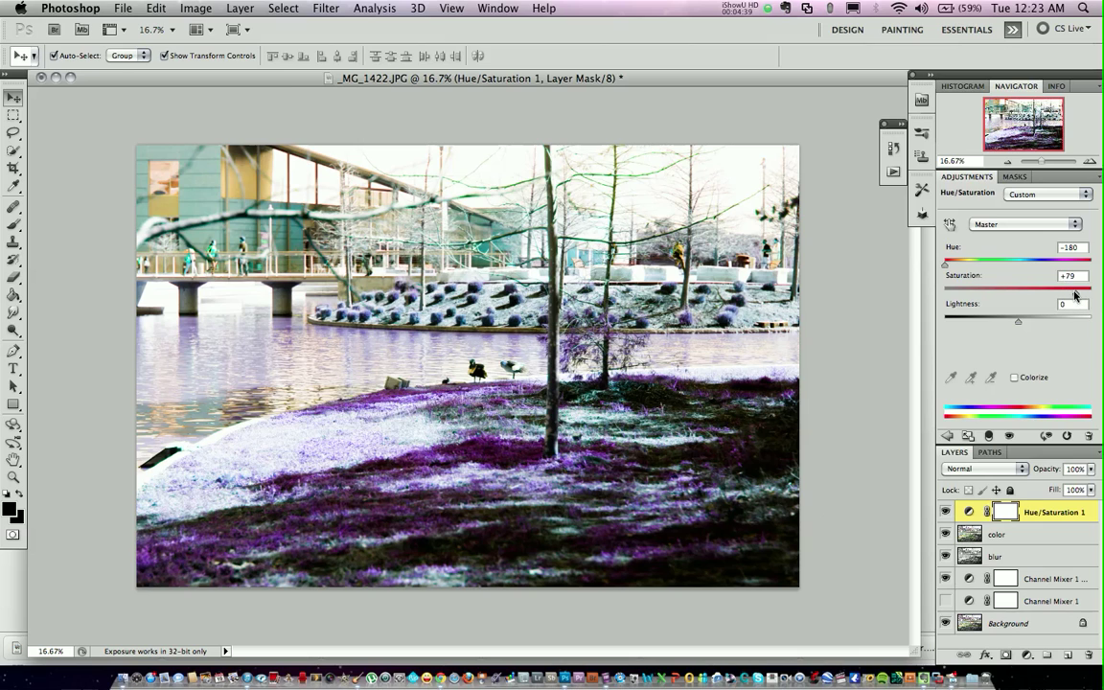
# Step: Tune the Hue/Saturation adjustment to hue -103, saturation +60 and lightness +4
pyautogui.moveTo(1069, 289); pyautogui.dragTo(1021, 321)
pyautogui.moveTo(946, 266); pyautogui.dragTo(967, 265)
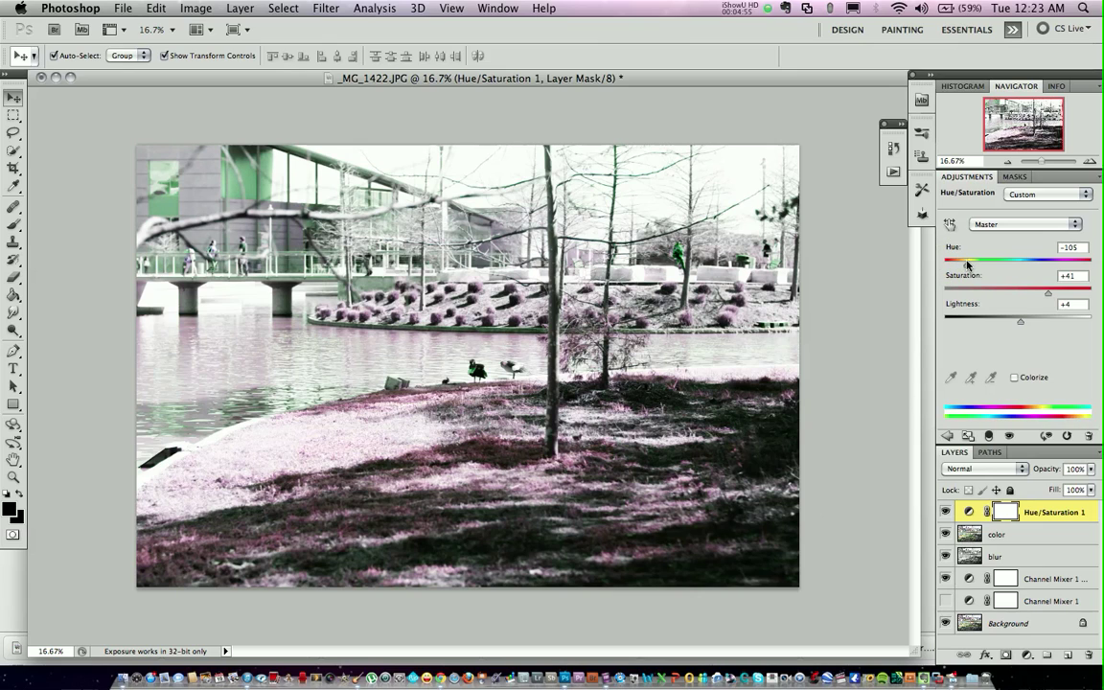
pyautogui.moveTo(1053, 295); pyautogui.dragTo(1059, 293)
pyautogui.moveTo(969, 266)
pyautogui.mouseDown()
pyautogui.moveTo(978, 269)
pyautogui.moveTo(969, 267)
pyautogui.mouseUp()
pyautogui.moveTo(1058, 298); pyautogui.dragTo(1072, 297)
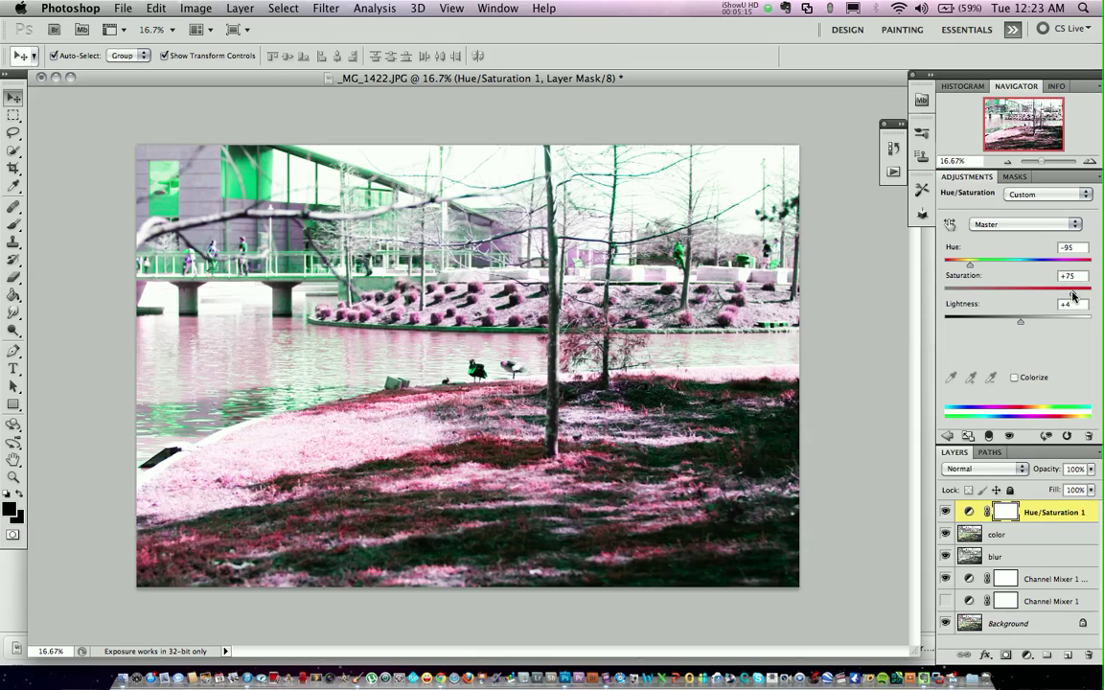
pyautogui.moveTo(1073, 296); pyautogui.dragTo(1062, 296)
pyautogui.moveTo(971, 266)
pyautogui.mouseDown()
pyautogui.moveTo(1087, 268)
pyautogui.moveTo(970, 261)
pyautogui.mouseUp()
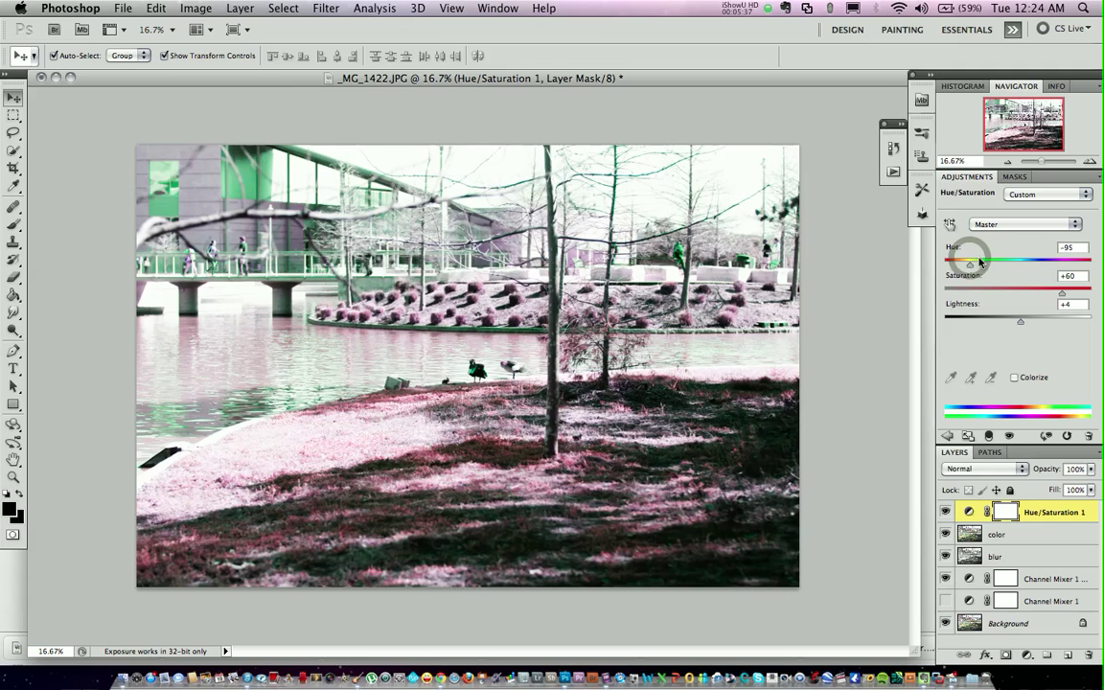
pyautogui.moveTo(969, 266); pyautogui.dragTo(967, 269)
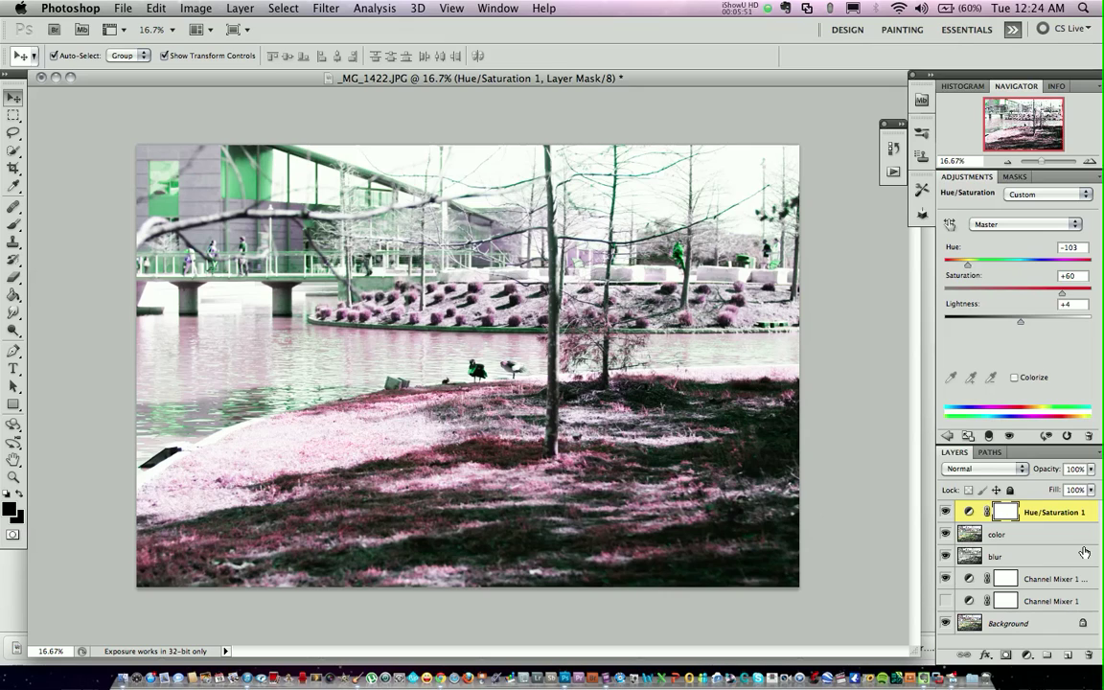
# Step: Flatten the whole layer stack into one Background layer, discarding the hidden layers
pyautogui.click(1098, 451)
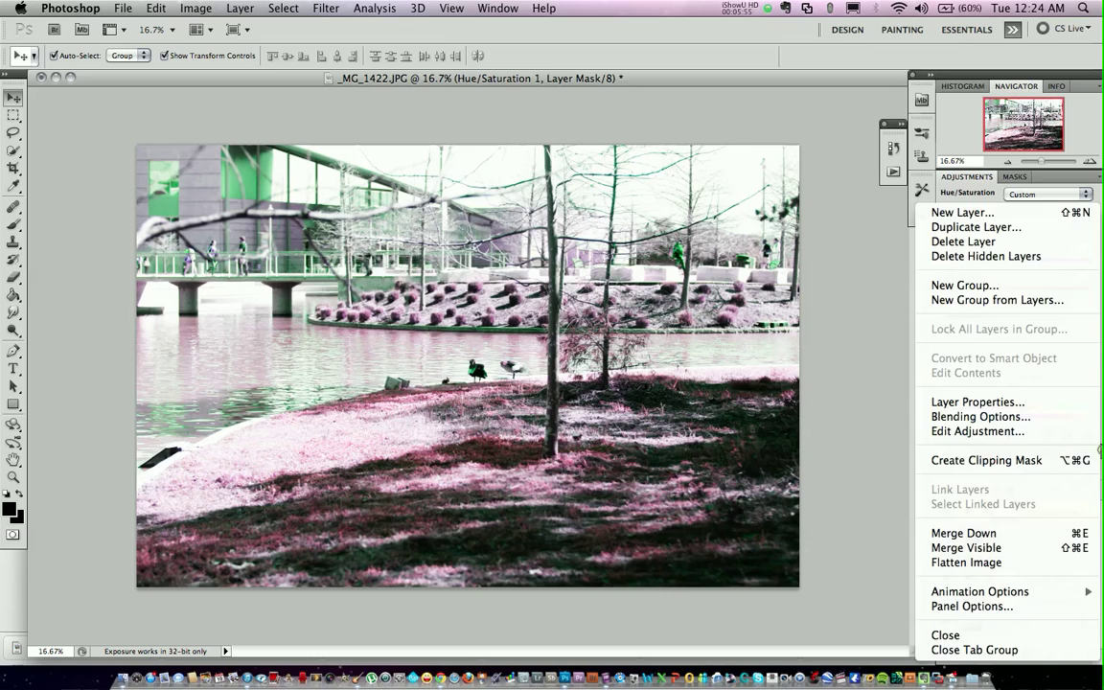
pyautogui.click(960, 564)
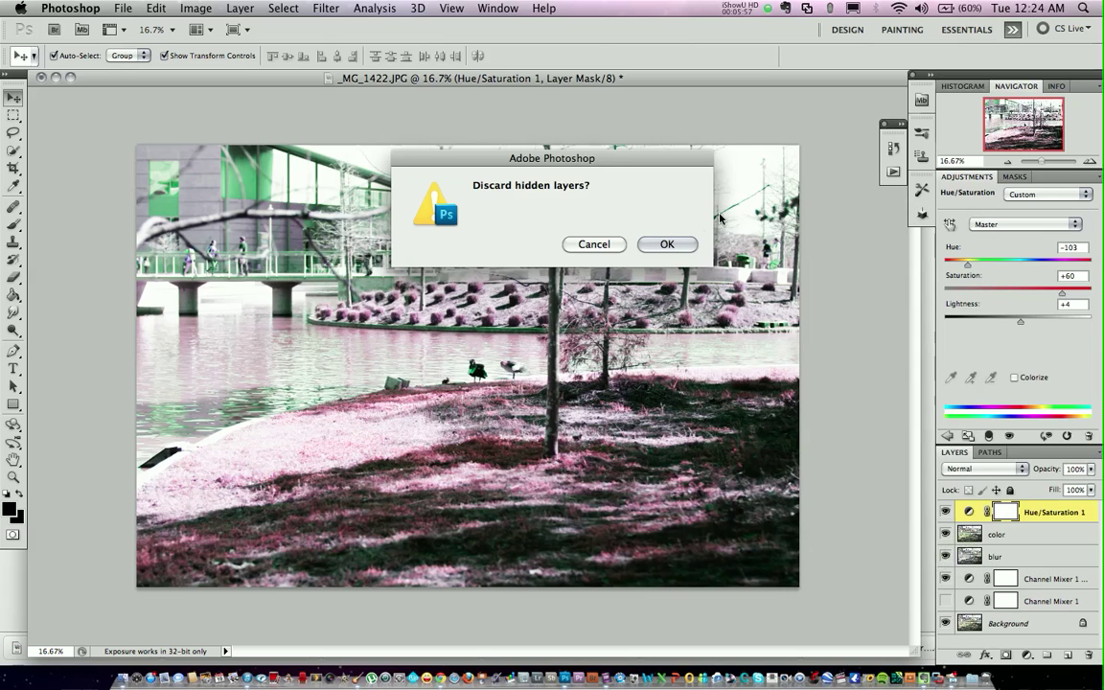
pyautogui.click(678, 246)
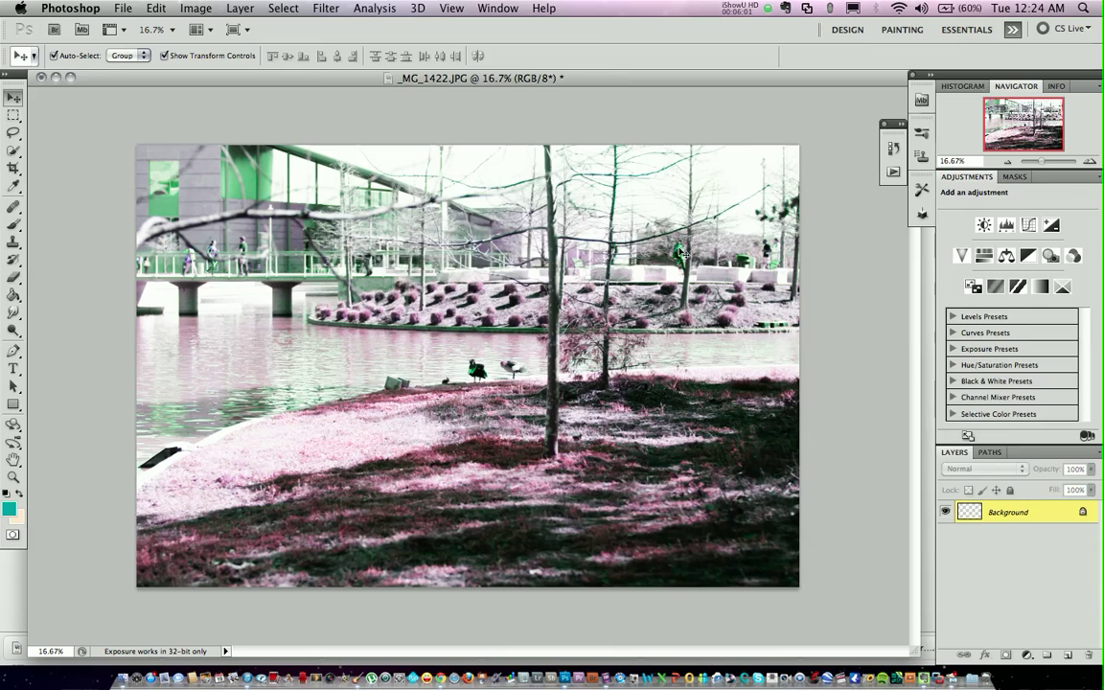
# Step: Apply Smart Sharpen to the flattened photo with amount 177%, radius 17.3 px and Gaussian Blur removal
pyautogui.click(317, 8)
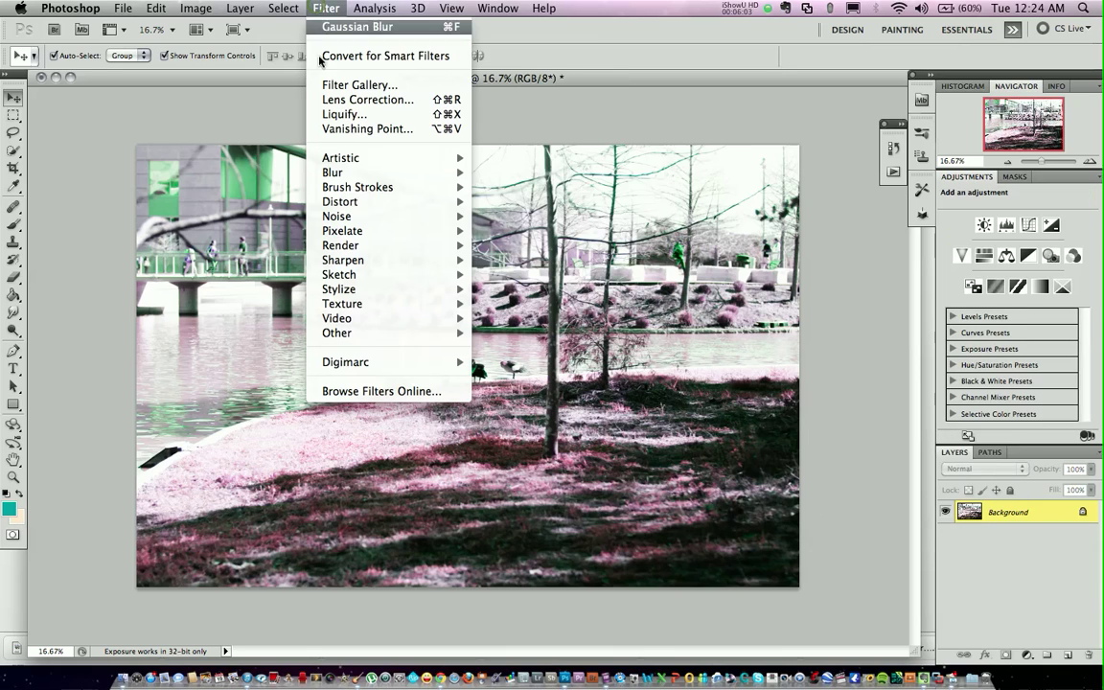
pyautogui.moveTo(421, 259)
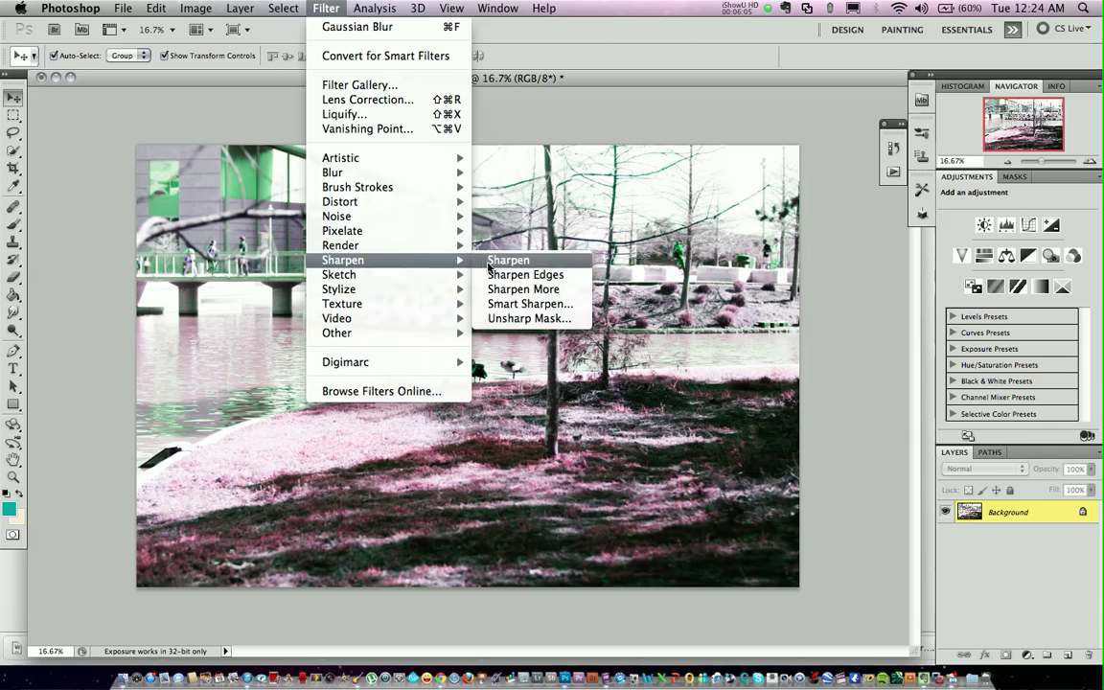
pyautogui.click(531, 304)
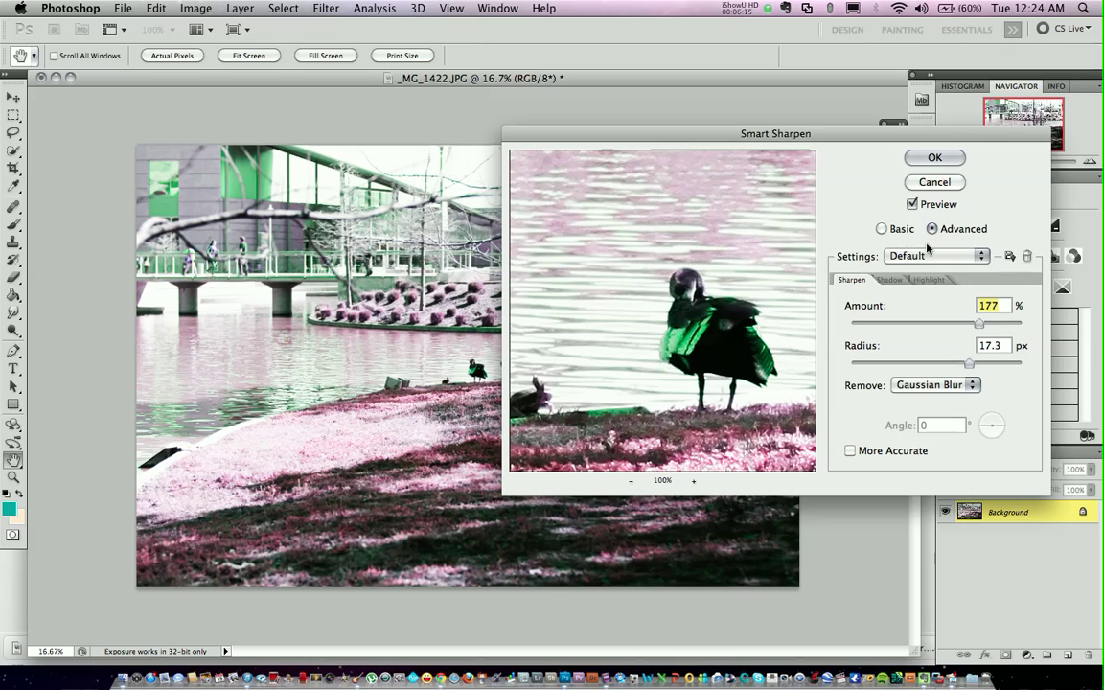
pyautogui.click(932, 159)
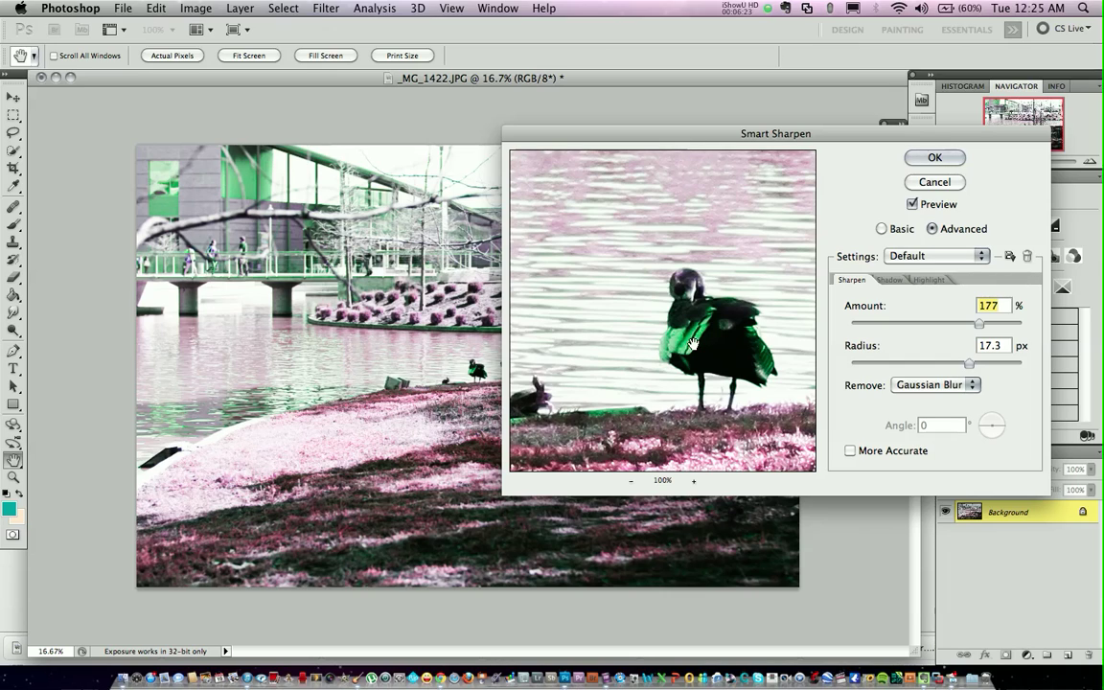
pyautogui.click(629, 482)
pyautogui.click(629, 482)
pyautogui.click(629, 482)
pyautogui.click(629, 482)
pyautogui.click(629, 482)
pyautogui.click(629, 482)
pyautogui.click(629, 482)
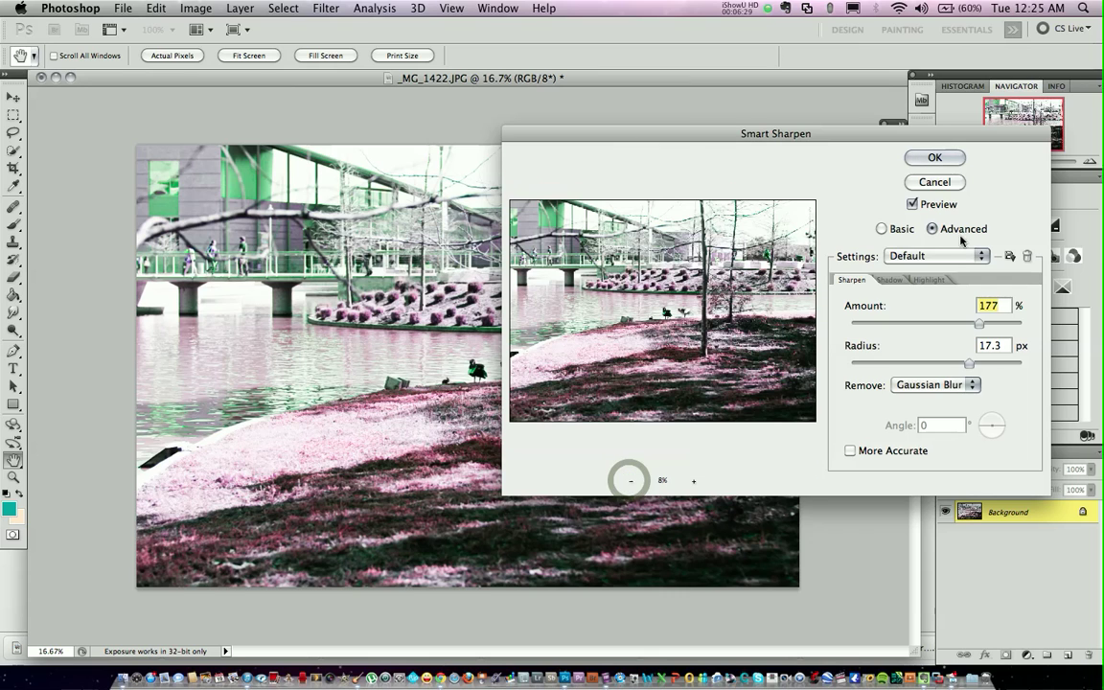
pyautogui.click(949, 157)
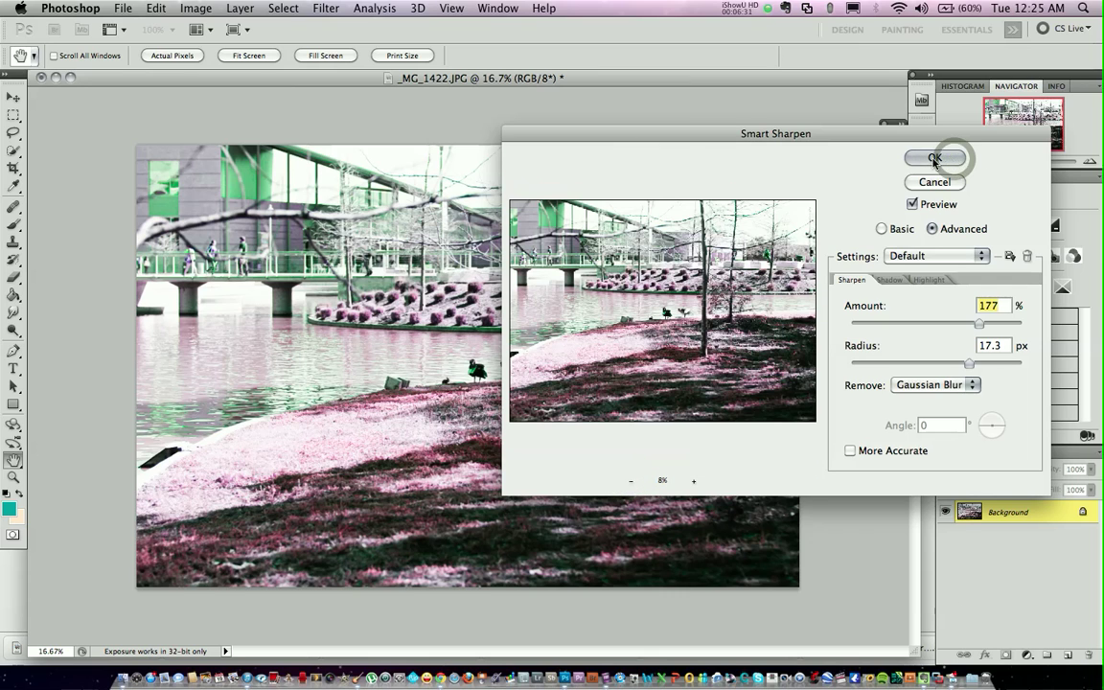
pyautogui.click(938, 157)
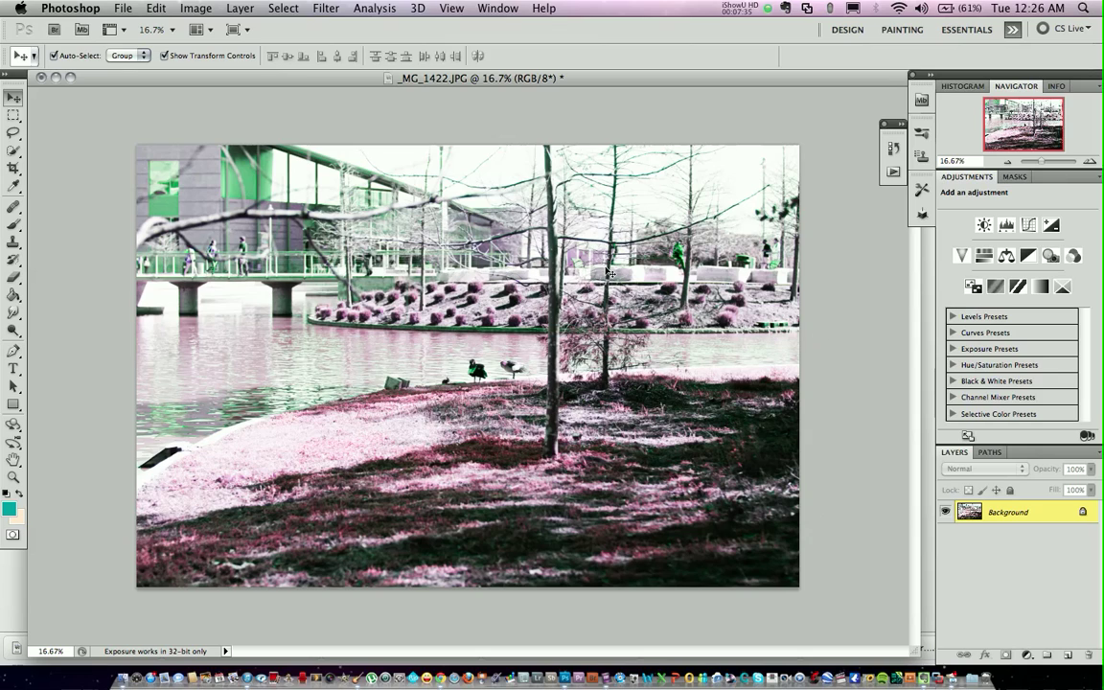
# Step: Add a Vibrance adjustment layer over the sharpened photo with vibrance +9 and saturation +50
pyautogui.click(961, 254)
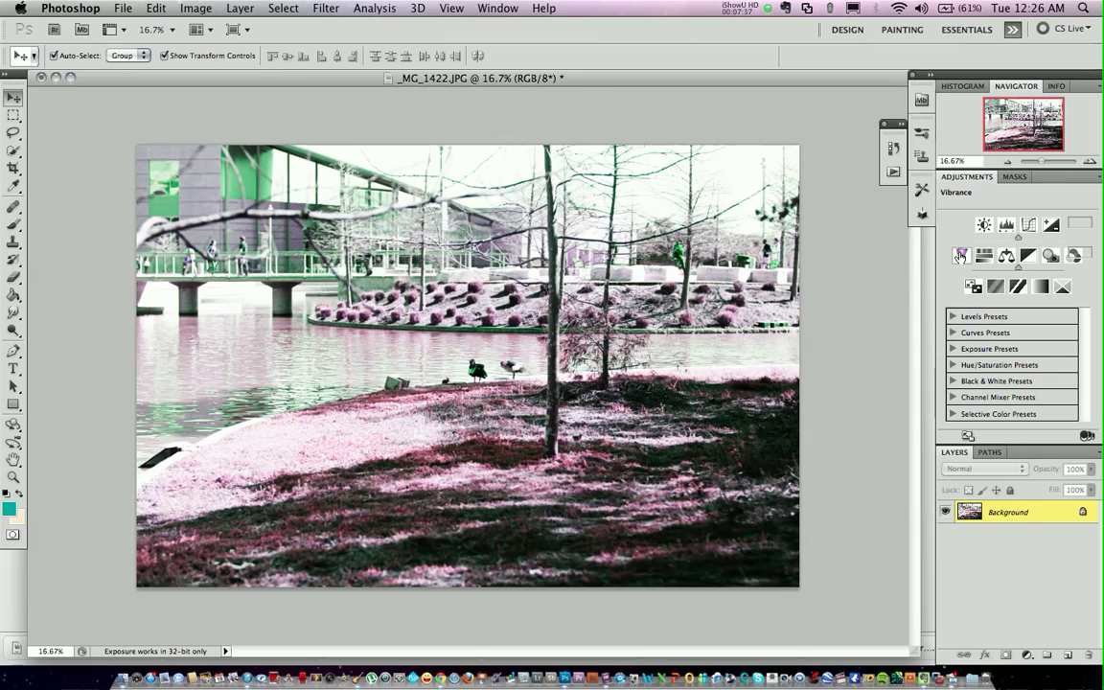
pyautogui.moveTo(1018, 238); pyautogui.dragTo(1046, 274)
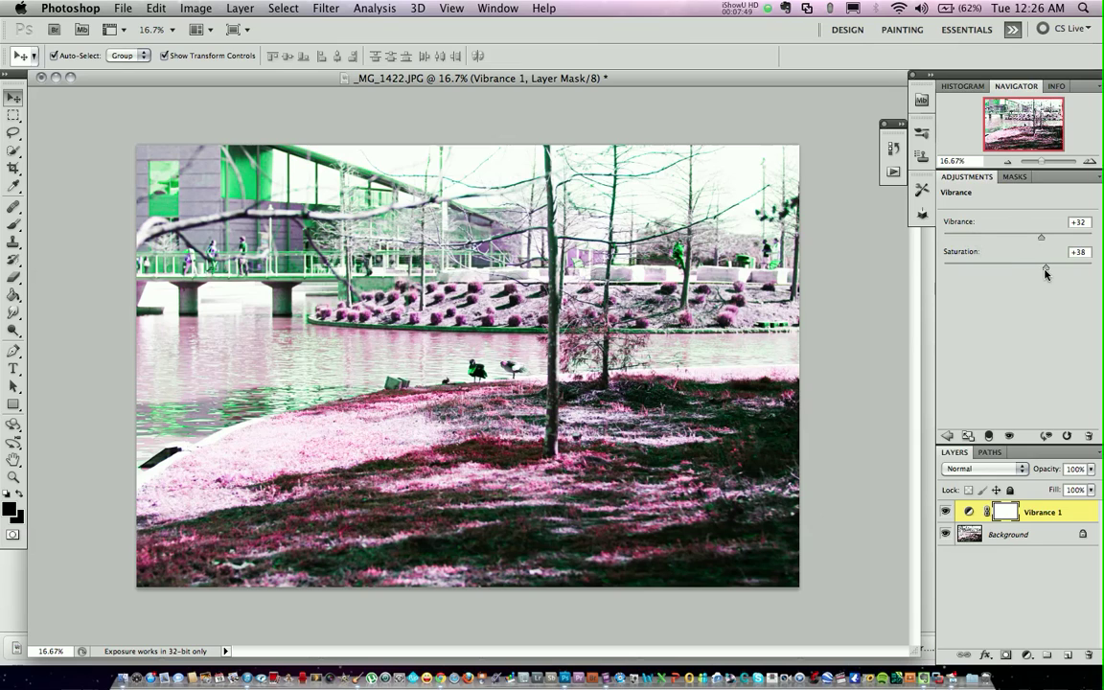
pyautogui.click(959, 231)
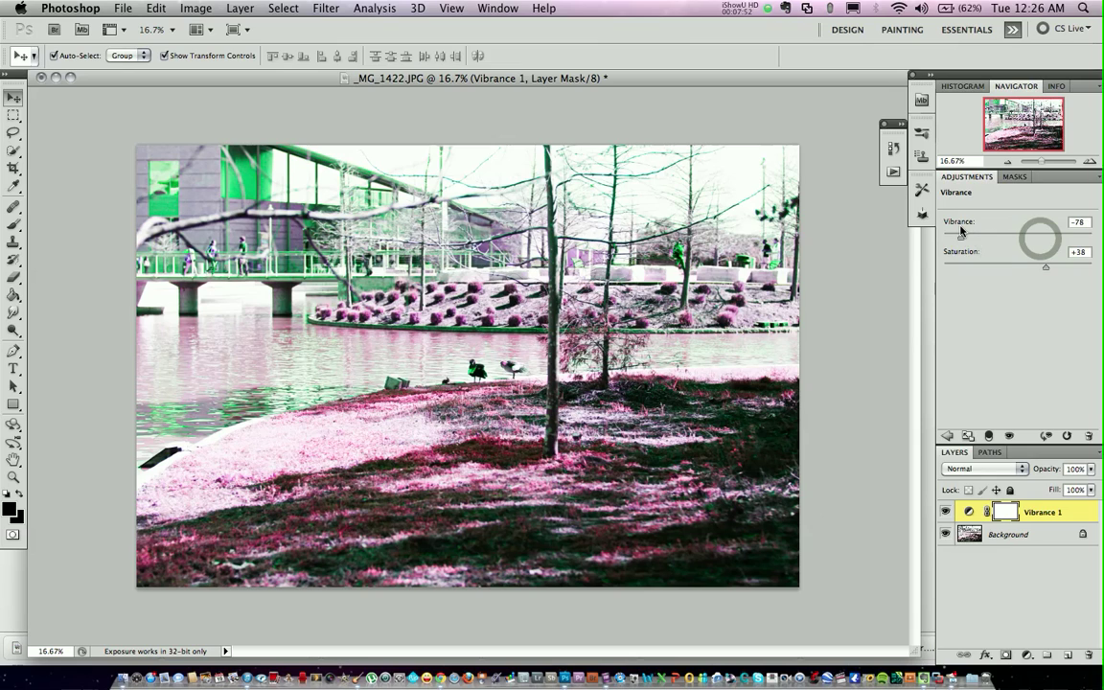
pyautogui.click(1024, 235)
pyautogui.click(1048, 268)
pyautogui.moveTo(1047, 271); pyautogui.dragTo(916, 269)
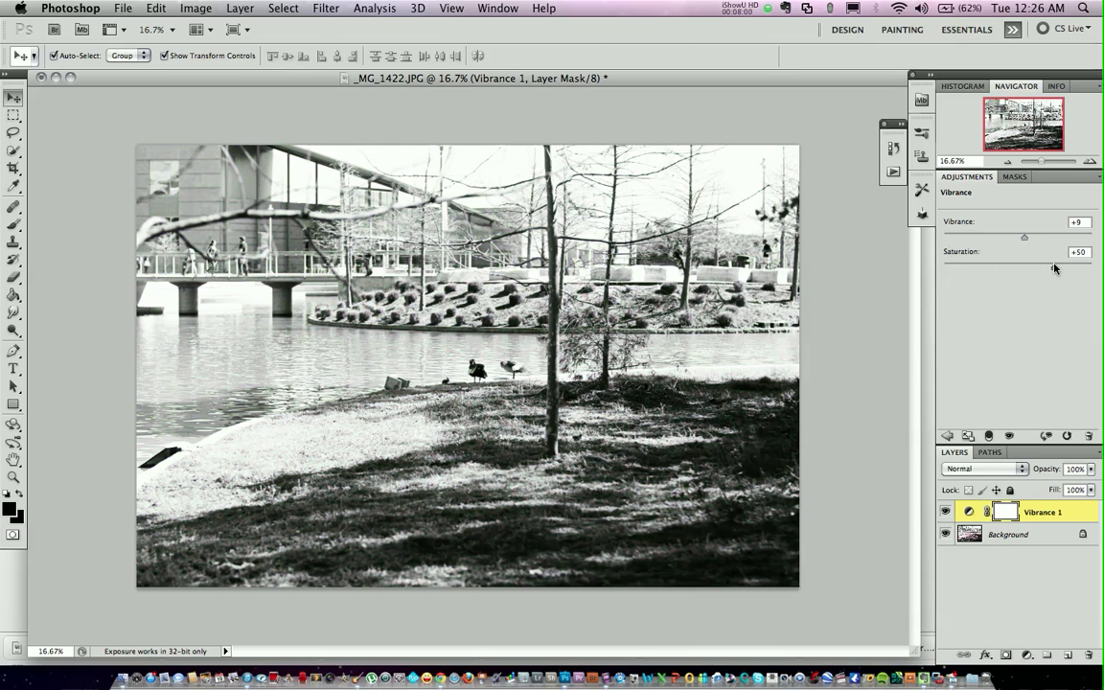
pyautogui.moveTo(944, 268); pyautogui.dragTo(1054, 268)
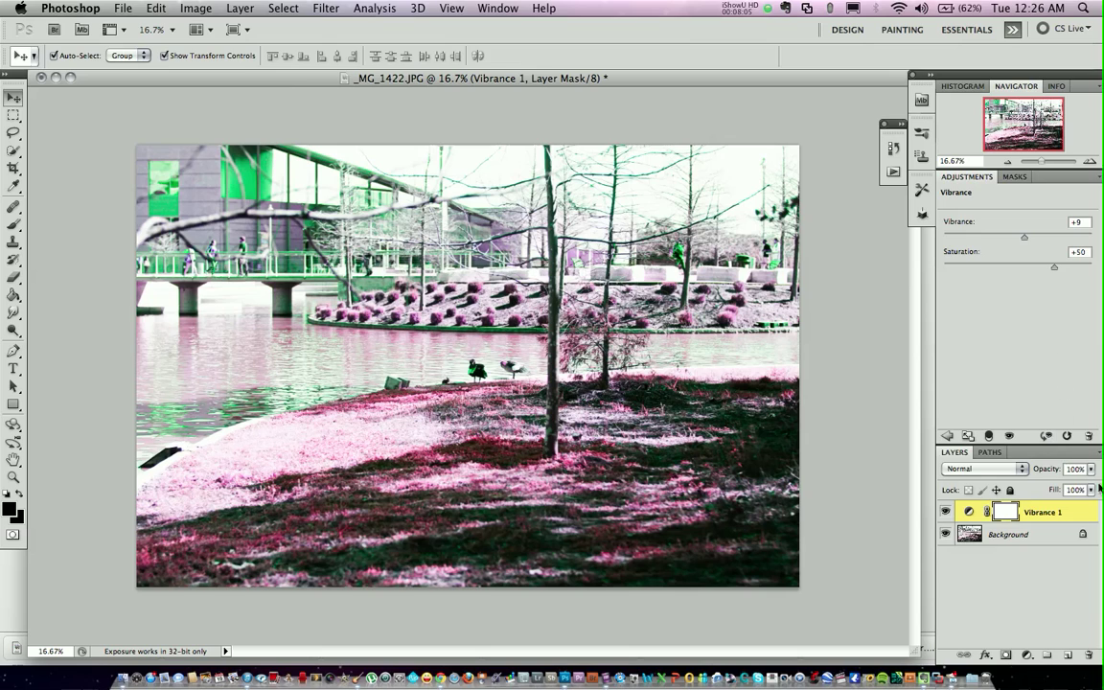
# Step: Flatten the Vibrance adjustment into the Background layer
pyautogui.click(1099, 452)
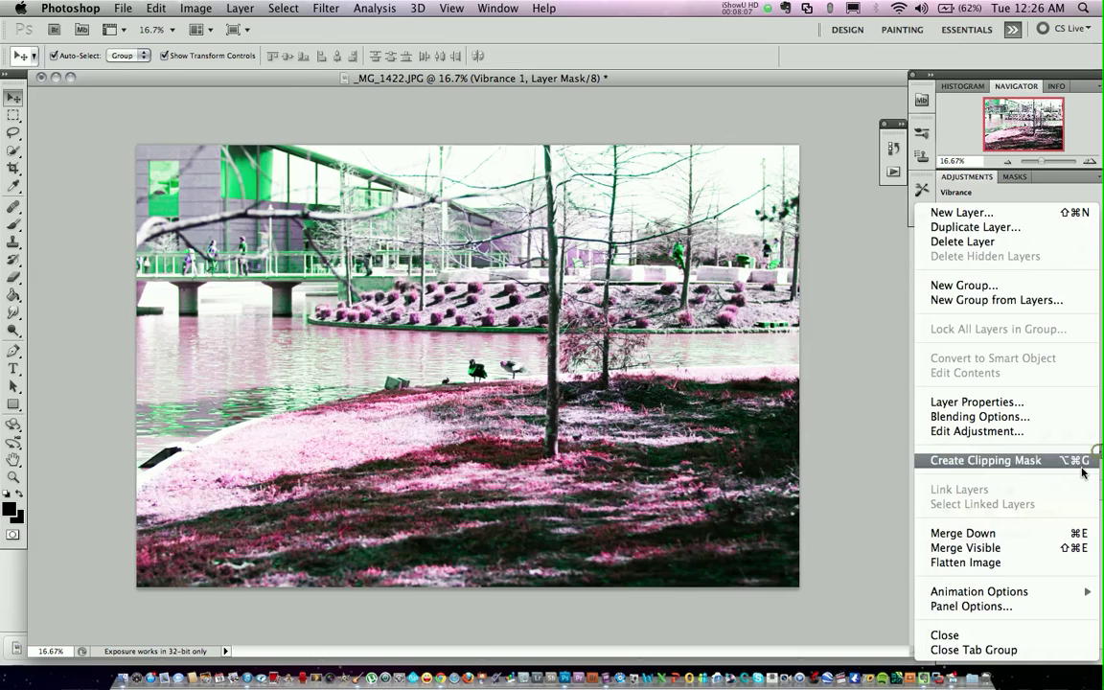
pyautogui.click(1002, 563)
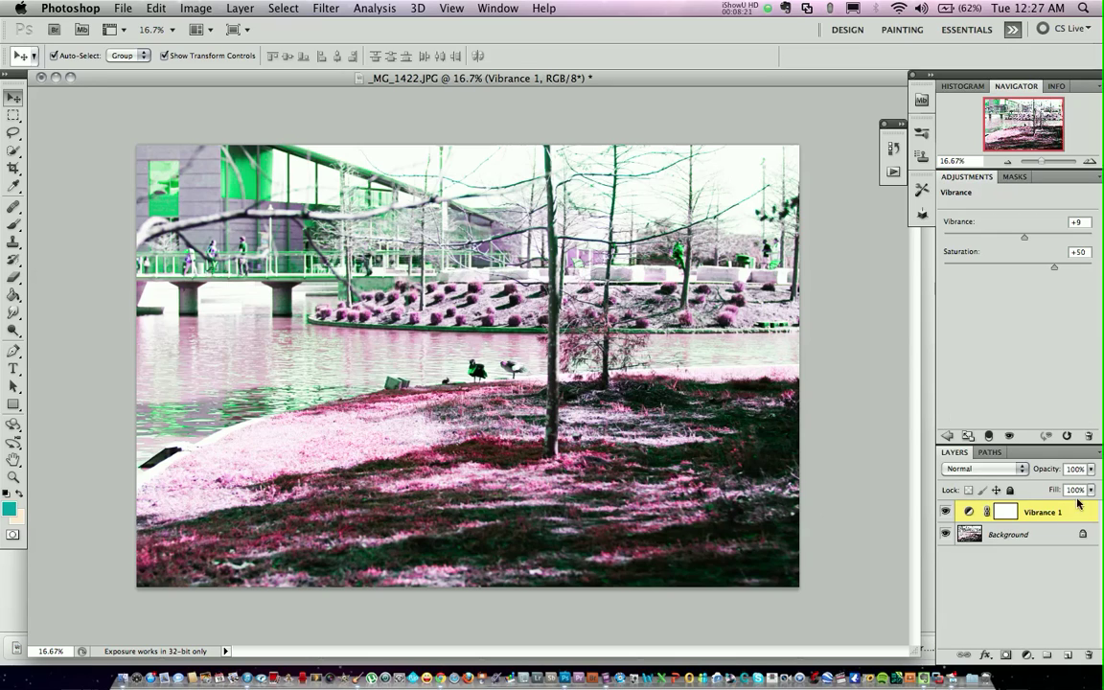
pyautogui.click(1100, 456)
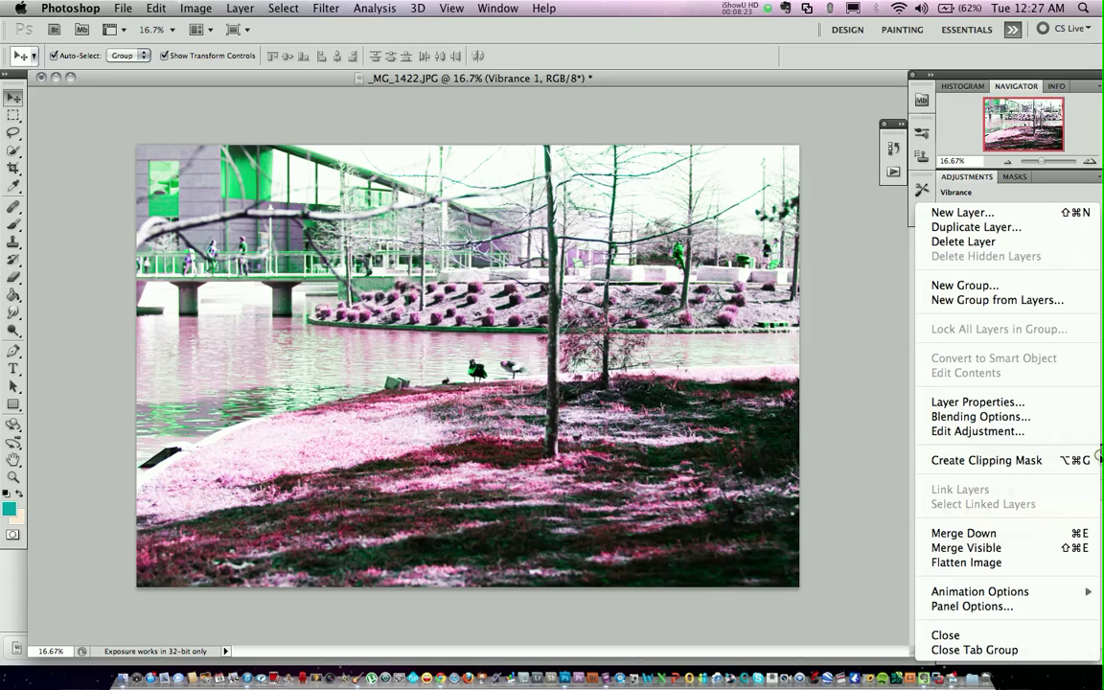
pyautogui.click(1009, 564)
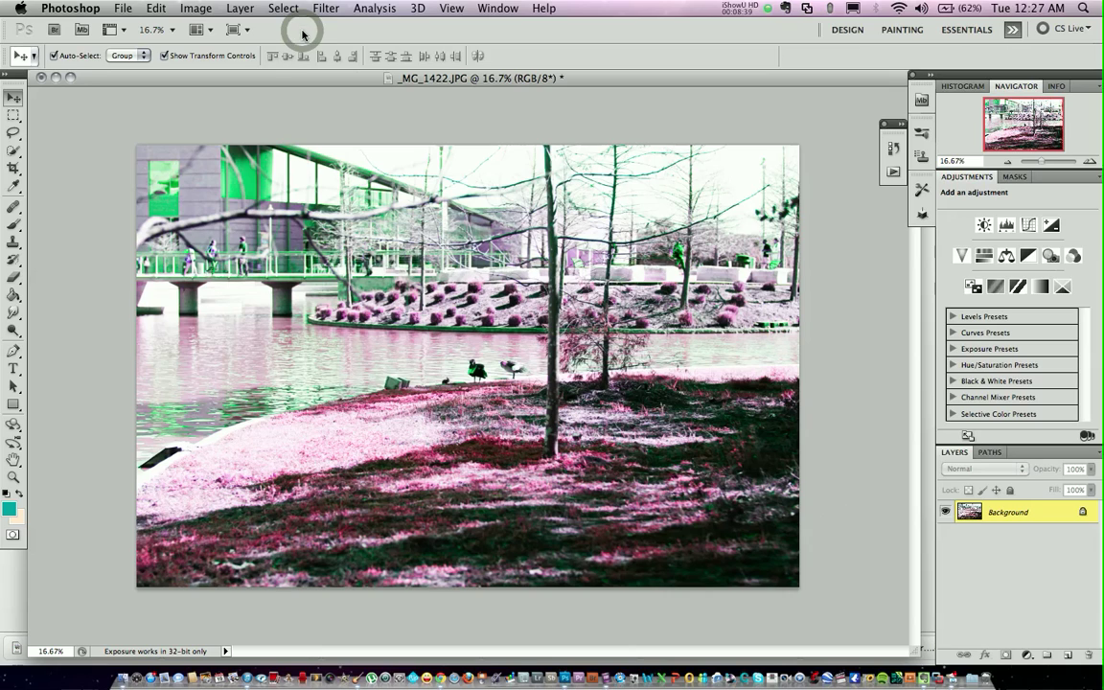
# Step: Start HDR Toning on the flattened photo with the Surrealistic preset
pyautogui.click(196, 8)
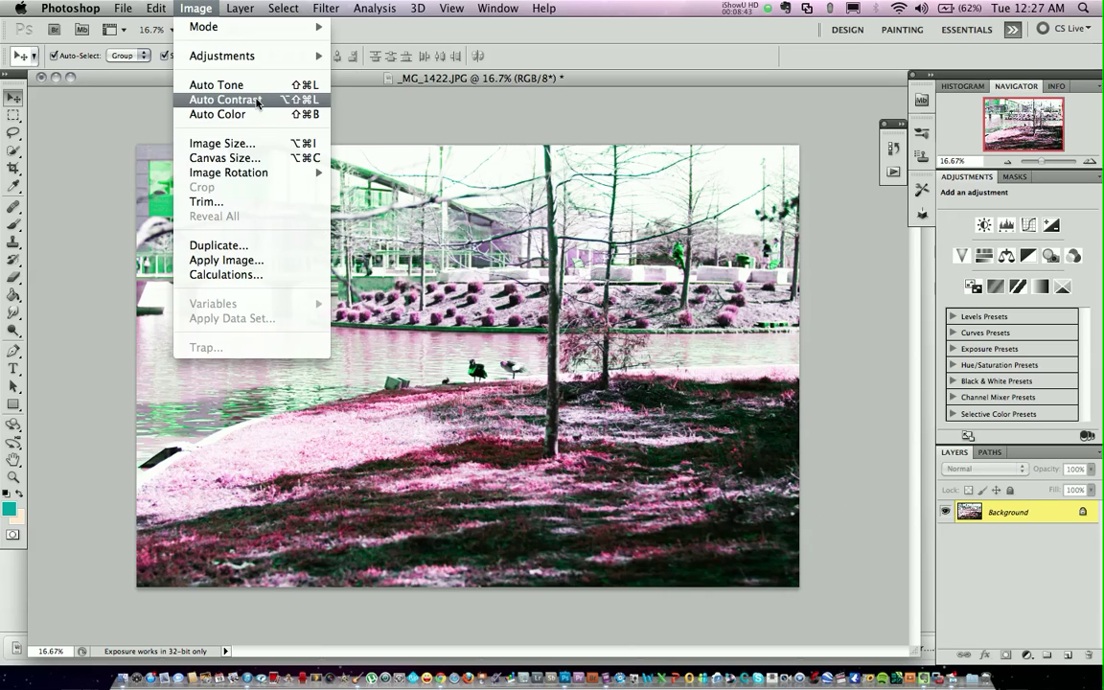
pyautogui.moveTo(261, 55)
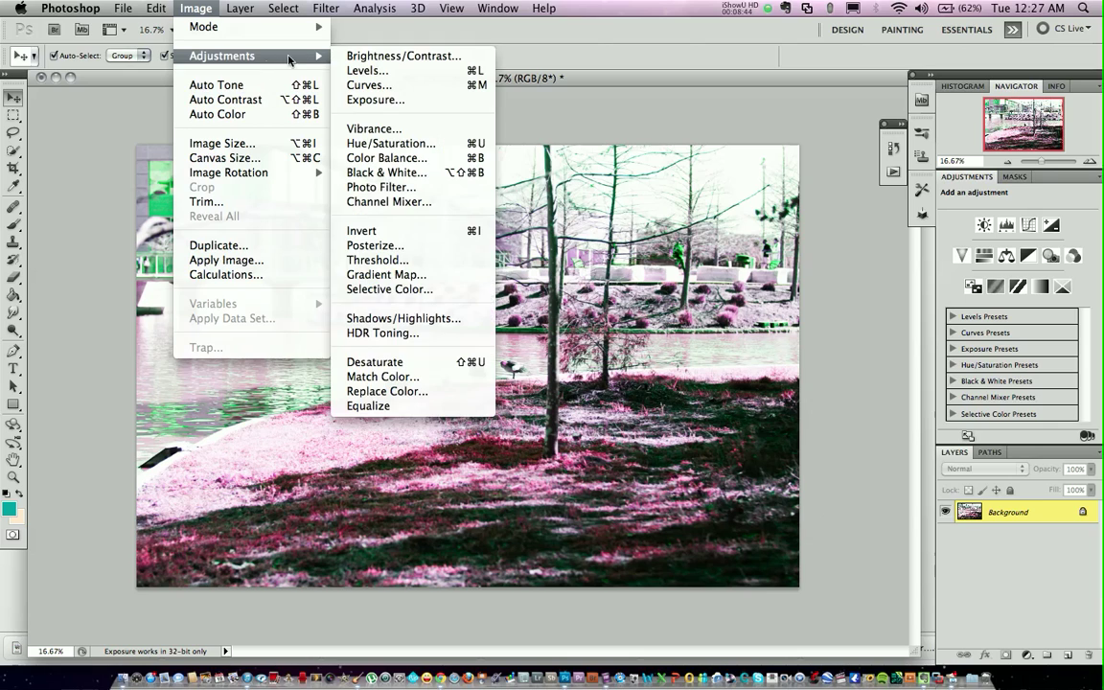
pyautogui.click(393, 333)
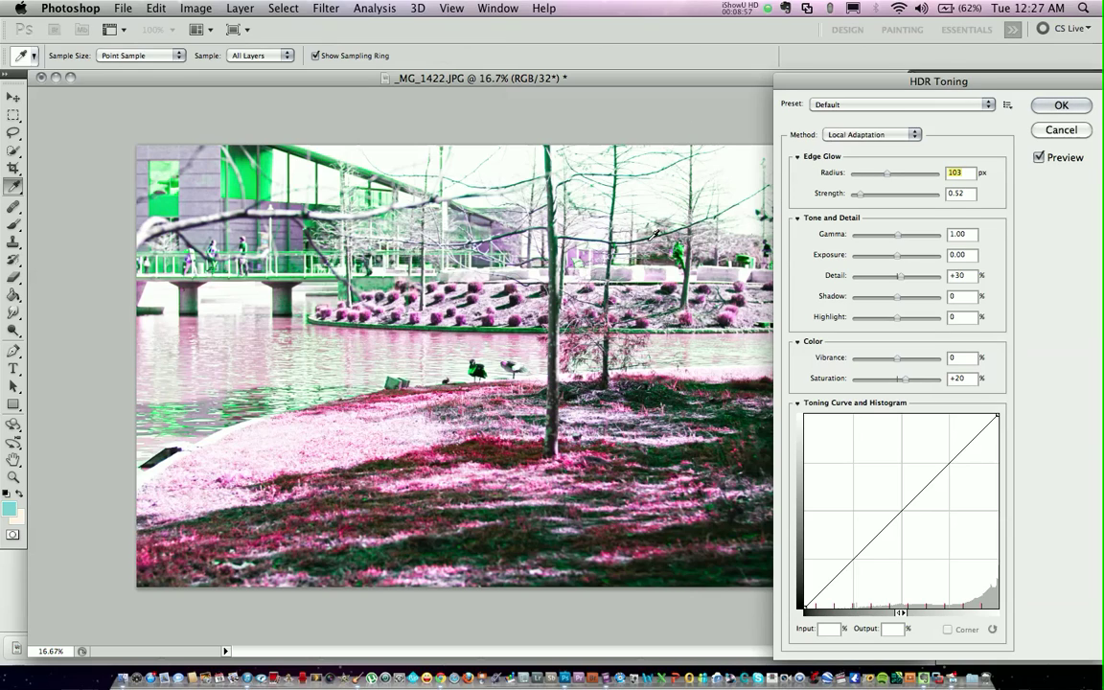
pyautogui.click(989, 109)
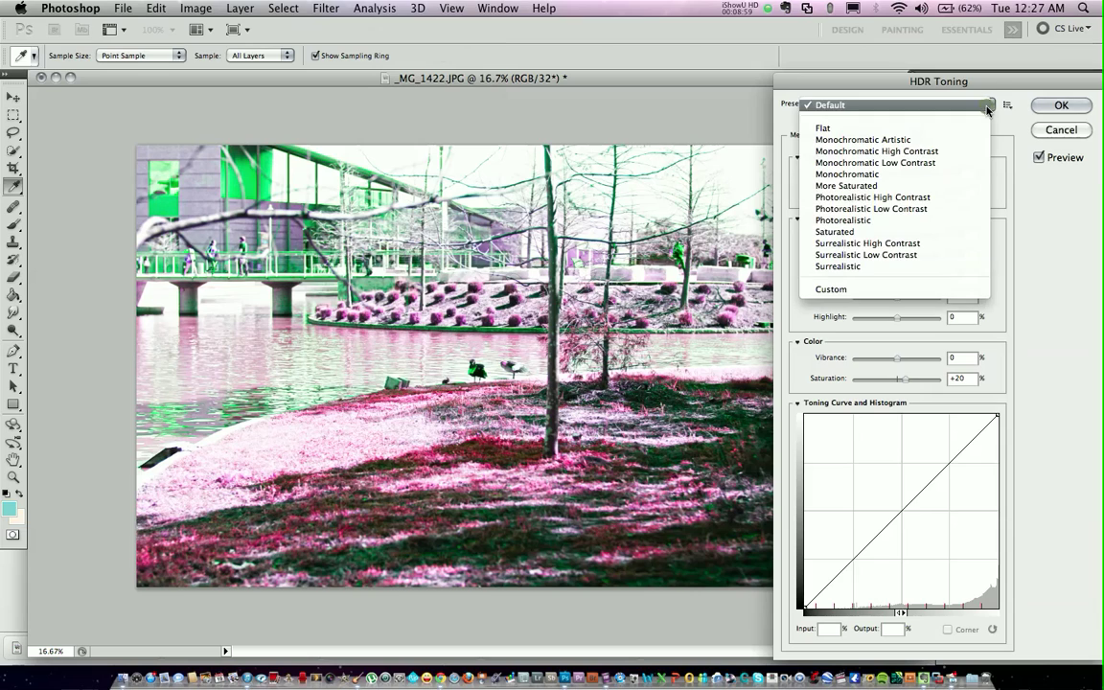
pyautogui.click(903, 275)
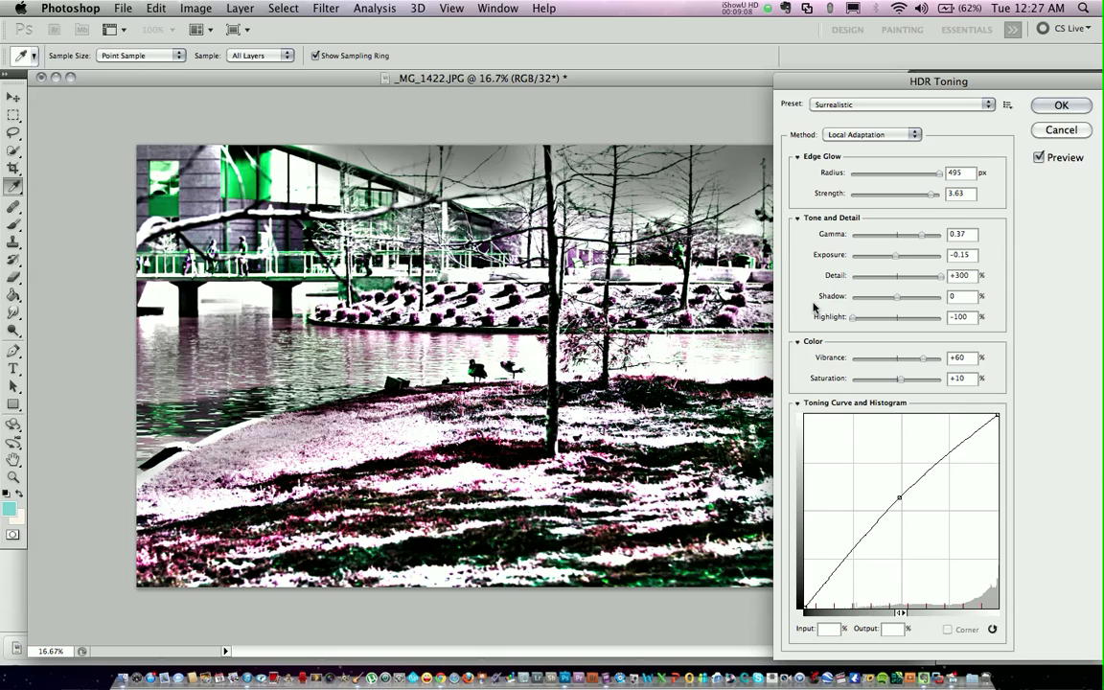
# Step: Set the HDR Toning detail to +8%, gamma to 1.80 and exposure to -0.39
pyautogui.click(901, 277)
pyautogui.moveTo(901, 279); pyautogui.dragTo(898, 280)
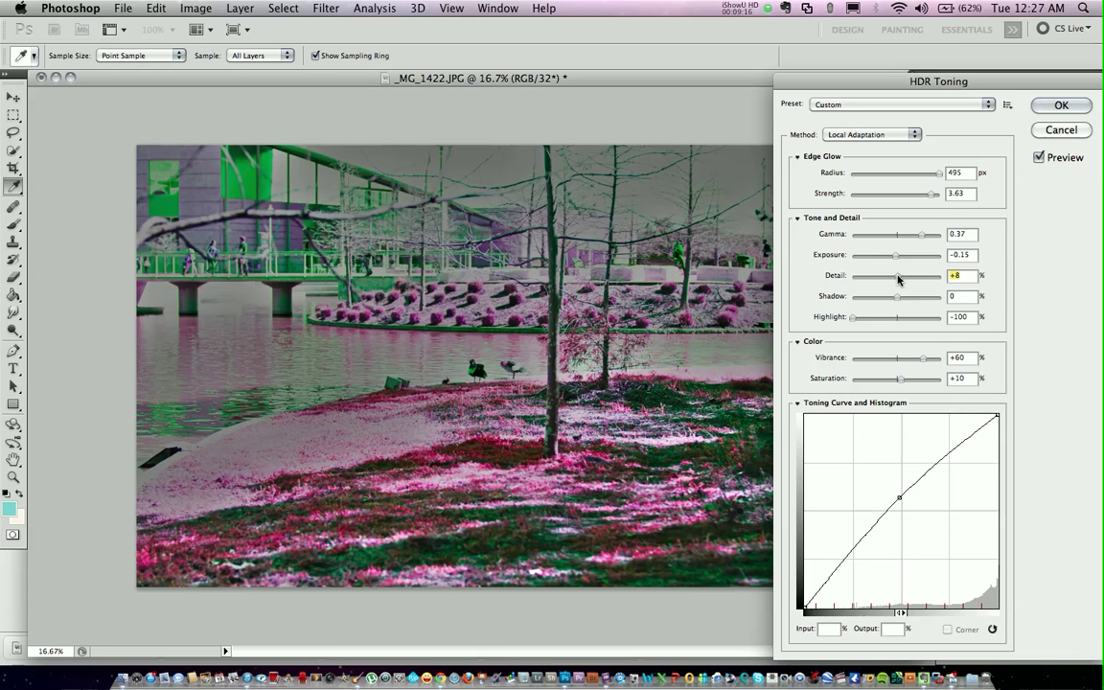
pyautogui.click(875, 237)
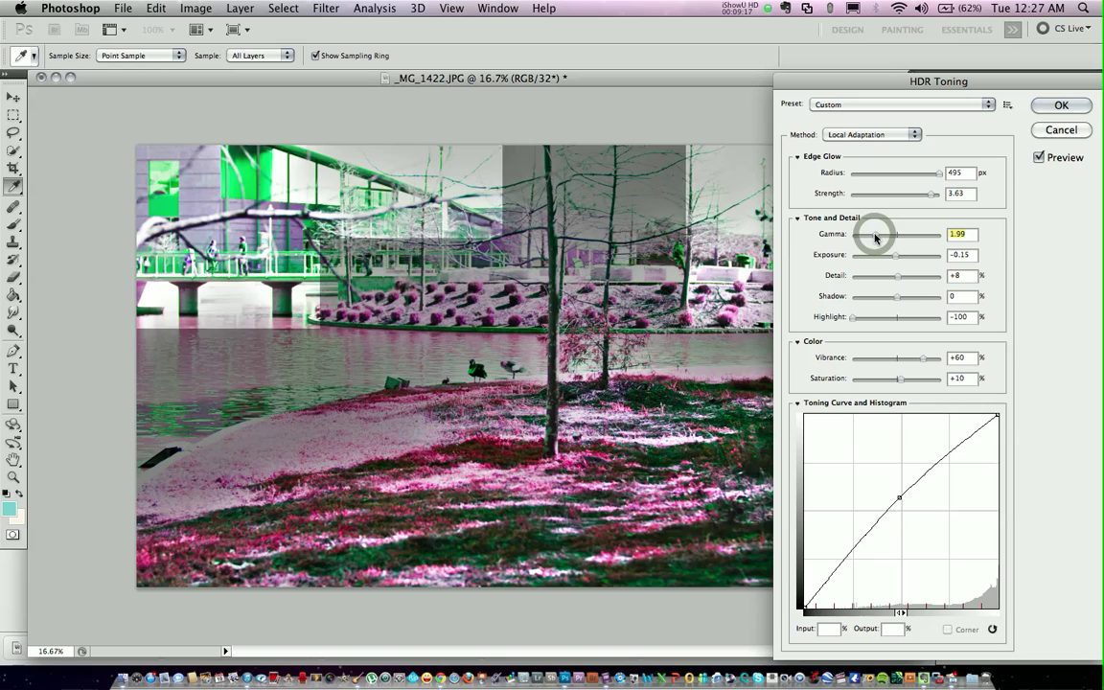
pyautogui.moveTo(875, 237); pyautogui.dragTo(893, 258)
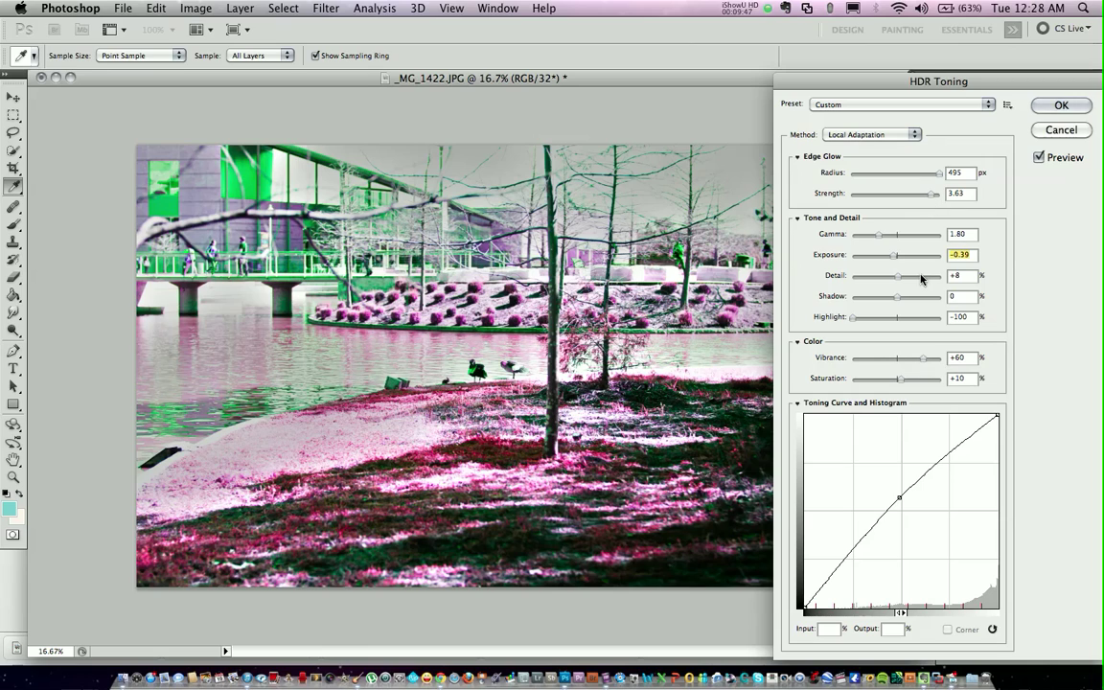
# Step: Raise the HDR Toning shadow value to +100%, with the dialog moved so the photo can be seen
pyautogui.moveTo(897, 298); pyautogui.dragTo(852, 299)
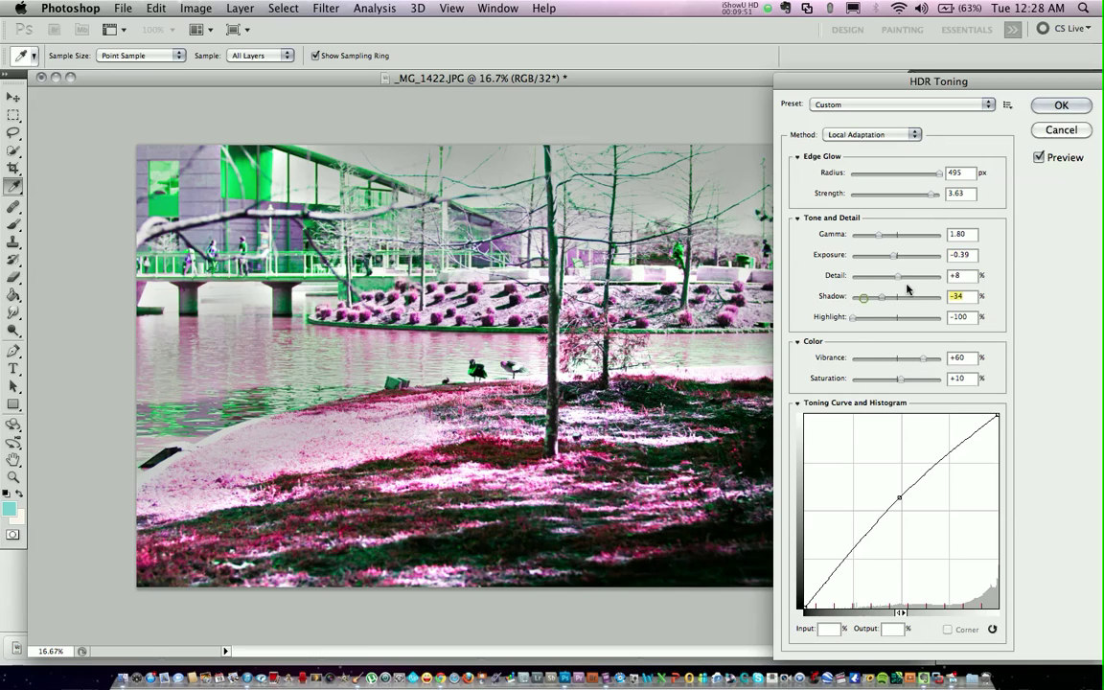
pyautogui.moveTo(852, 298); pyautogui.dragTo(951, 297)
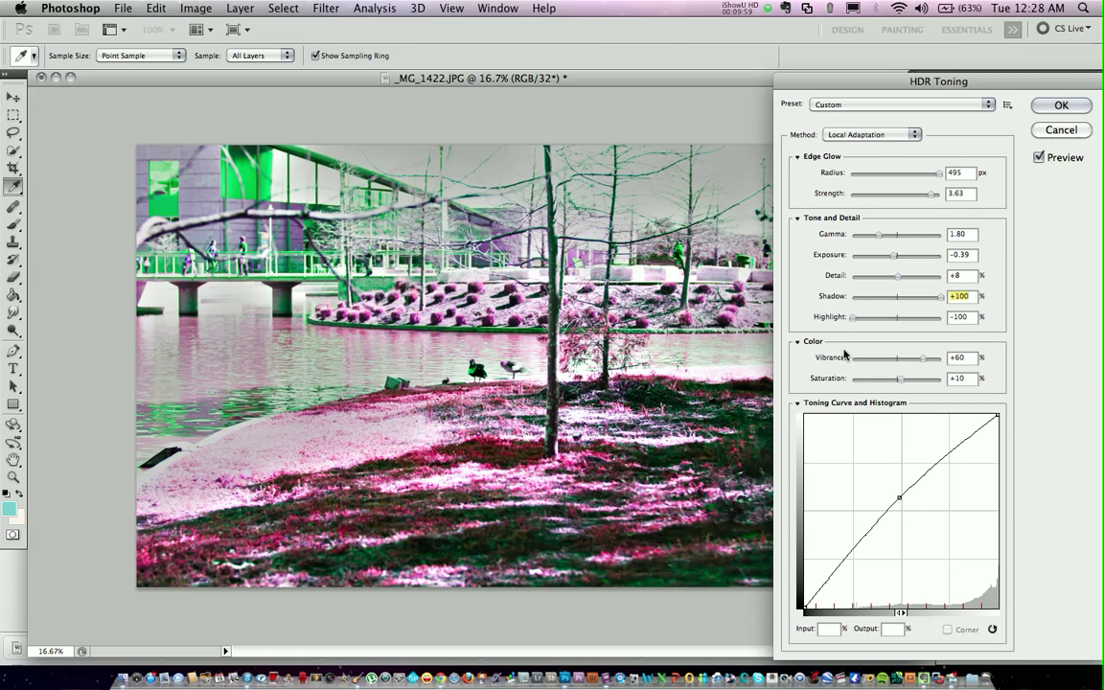
pyautogui.moveTo(870, 87); pyautogui.dragTo(951, 74)
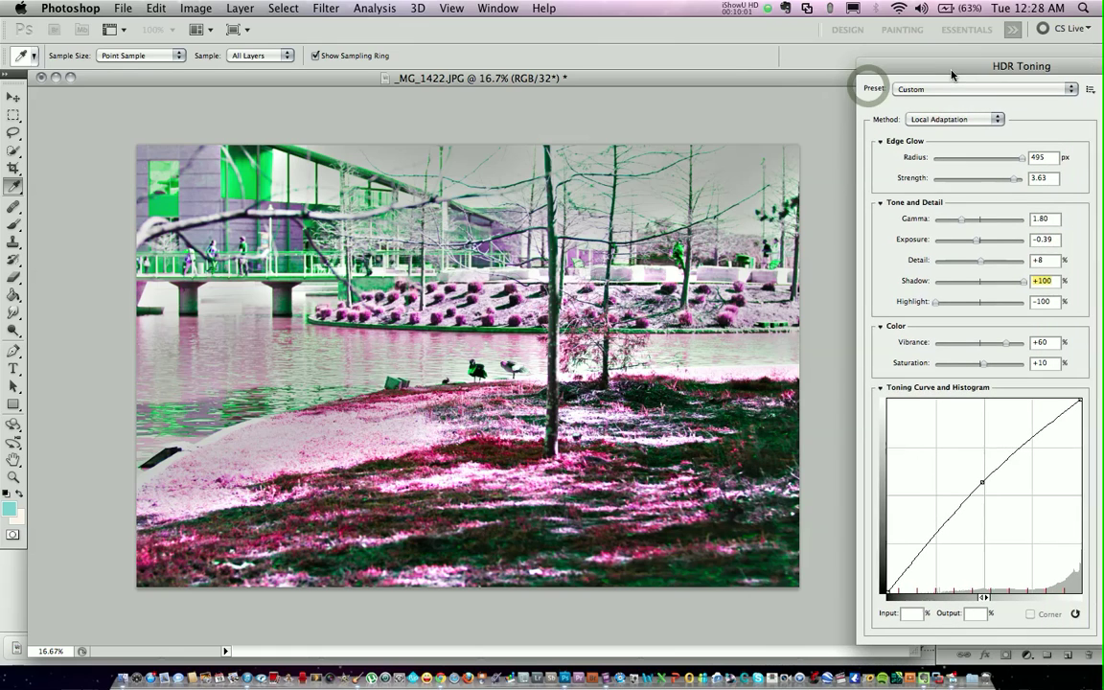
pyautogui.moveTo(978, 282); pyautogui.dragTo(1026, 280)
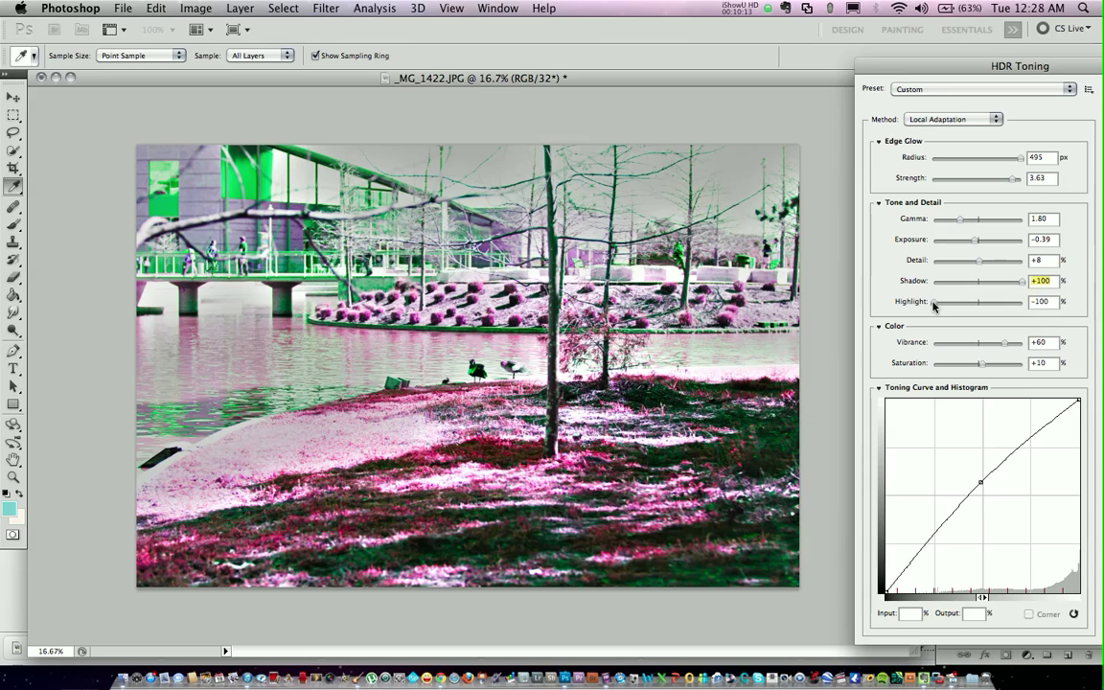
# Step: Try HDR Toning highlight values of +6%, -58% and -13%, and an exposure of -1.35
pyautogui.moveTo(934, 302); pyautogui.dragTo(981, 306)
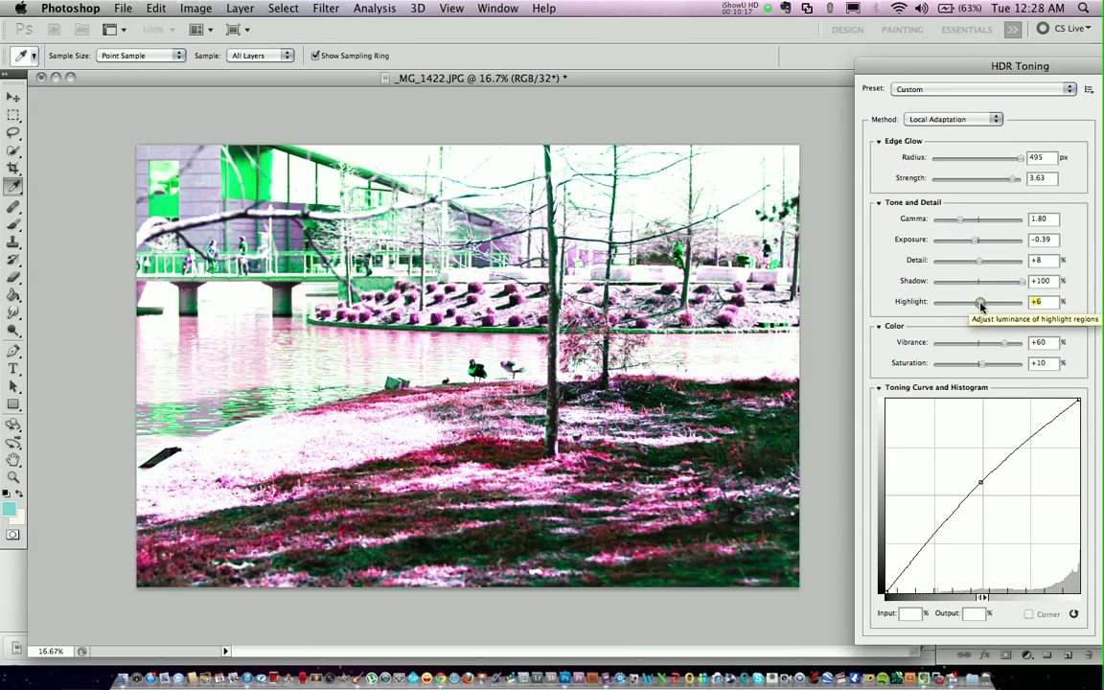
pyautogui.moveTo(982, 306); pyautogui.dragTo(977, 305)
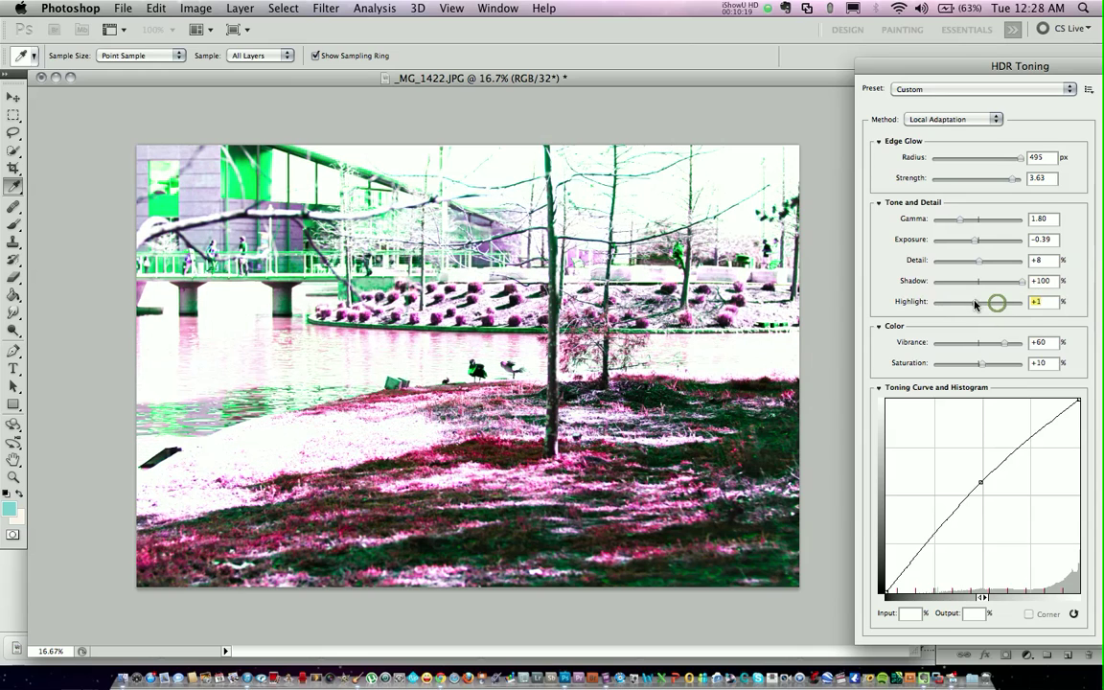
pyautogui.moveTo(976, 305); pyautogui.dragTo(952, 303)
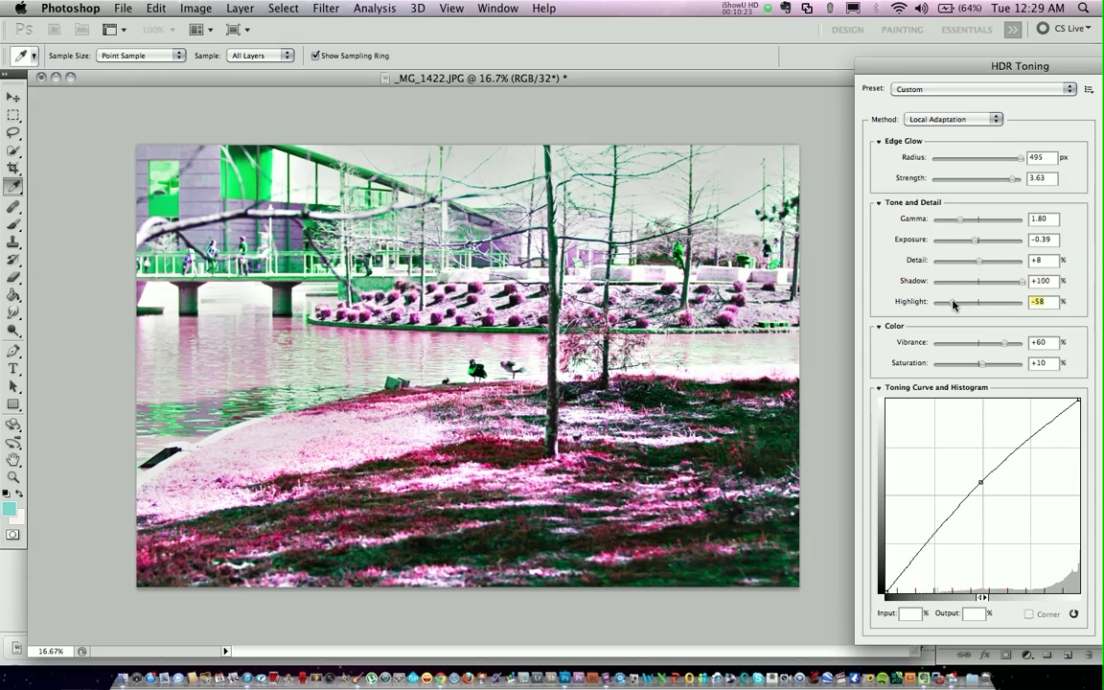
pyautogui.moveTo(954, 304); pyautogui.dragTo(974, 303)
pyautogui.moveTo(964, 241)
pyautogui.mouseDown()
pyautogui.moveTo(949, 241)
pyautogui.moveTo(965, 245)
pyautogui.mouseUp()
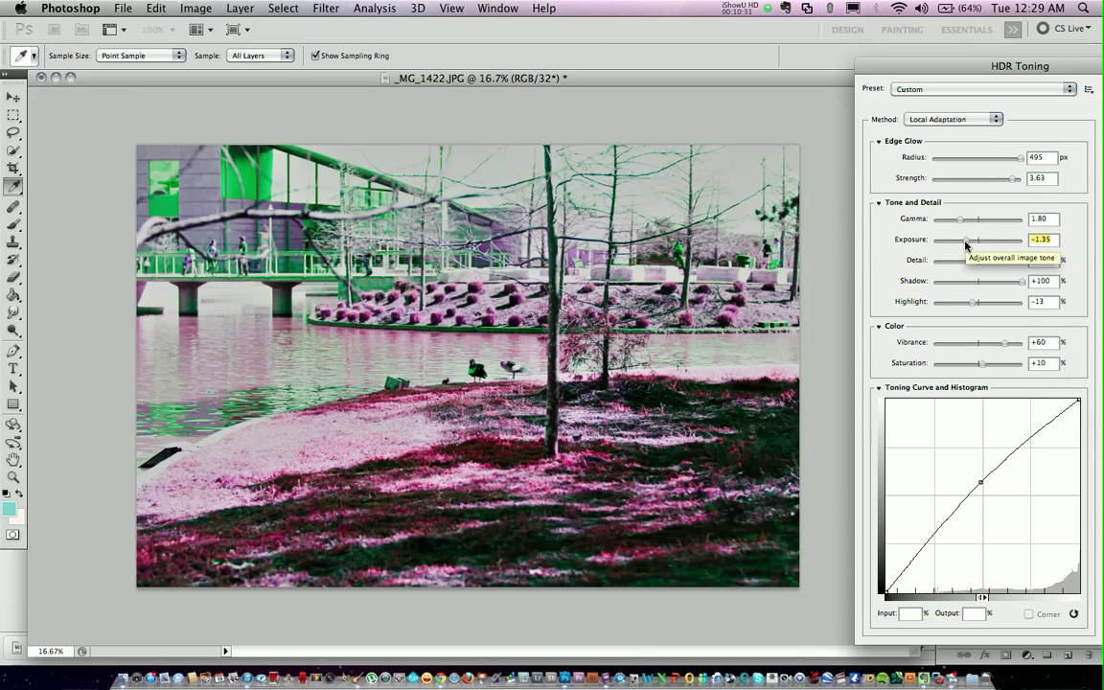
pyautogui.moveTo(965, 245); pyautogui.dragTo(975, 246)
# Step: Set the HDR Toning highlight to -69% and apply the toning to the photo
pyautogui.moveTo(973, 302); pyautogui.dragTo(945, 305)
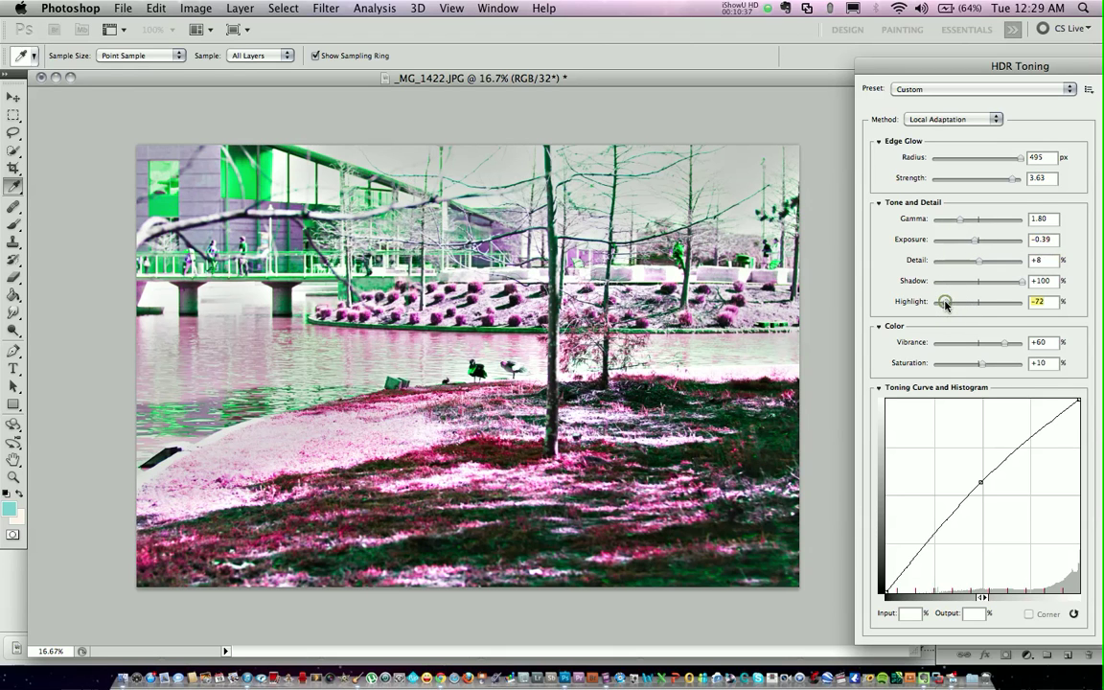
pyautogui.moveTo(946, 305); pyautogui.dragTo(952, 306)
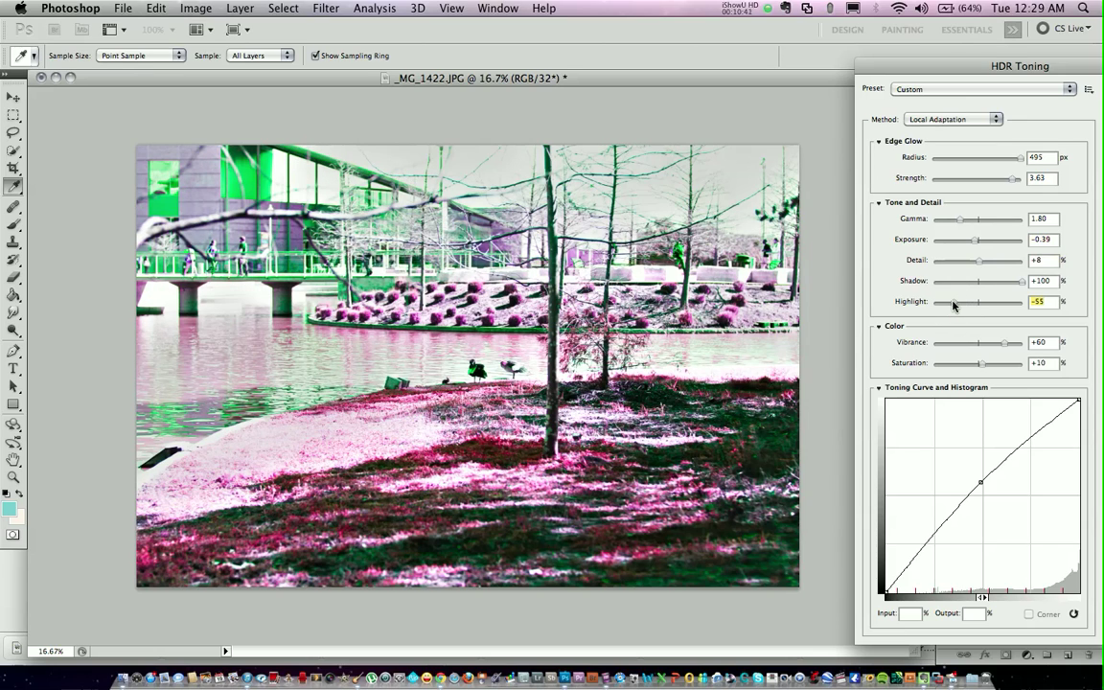
pyautogui.moveTo(953, 304)
pyautogui.mouseDown()
pyautogui.moveTo(936, 305)
pyautogui.moveTo(946, 305)
pyautogui.mouseUp()
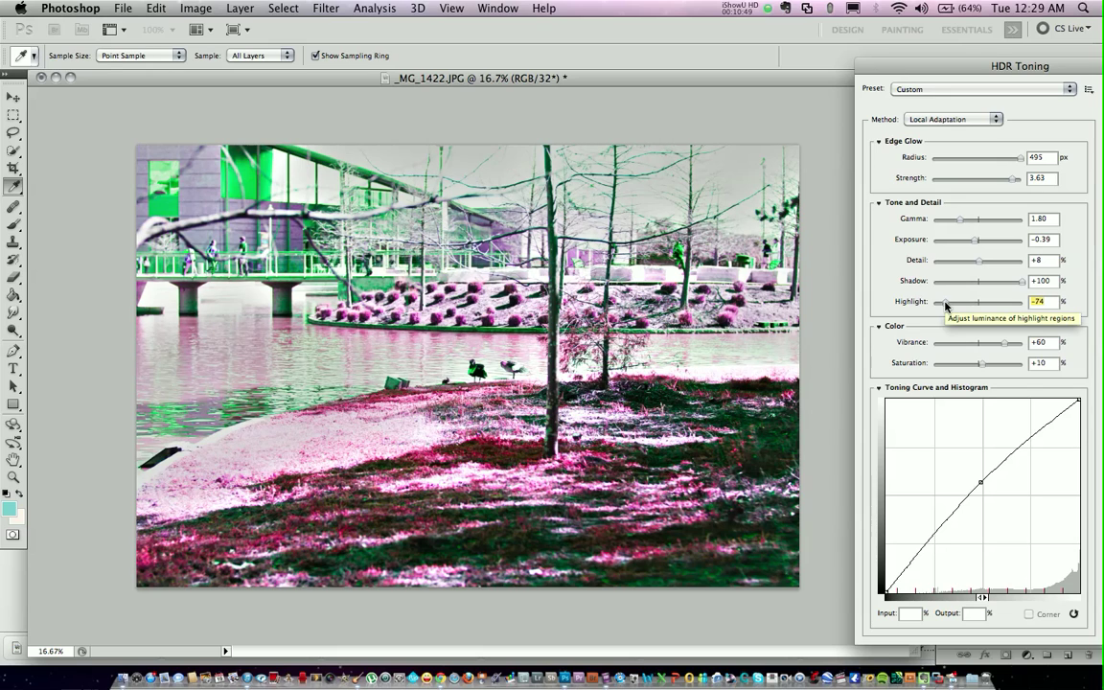
pyautogui.moveTo(946, 305)
pyautogui.mouseDown()
pyautogui.moveTo(927, 307)
pyautogui.moveTo(945, 305)
pyautogui.mouseUp()
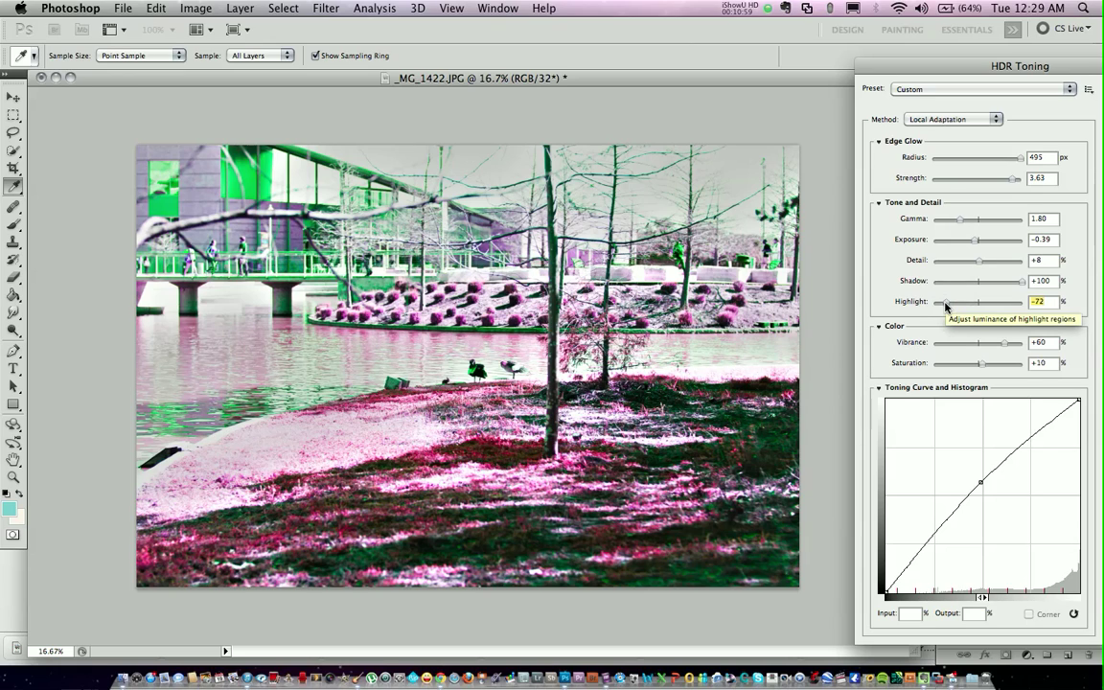
pyautogui.moveTo(945, 307); pyautogui.dragTo(947, 306)
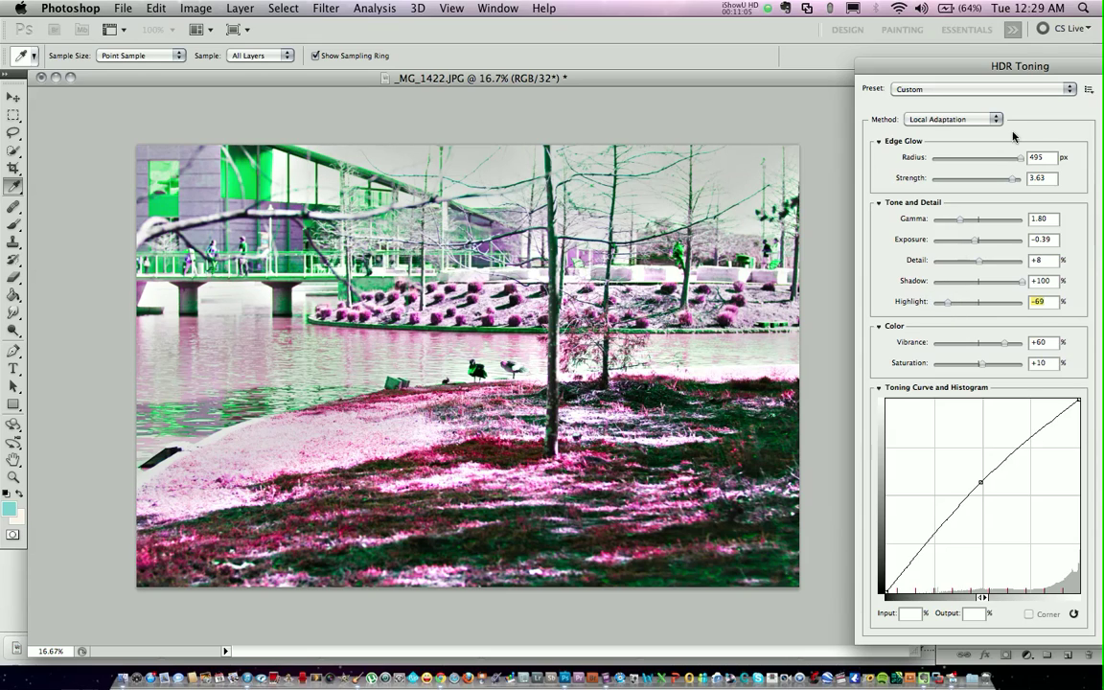
pyautogui.moveTo(1048, 73); pyautogui.dragTo(926, 69)
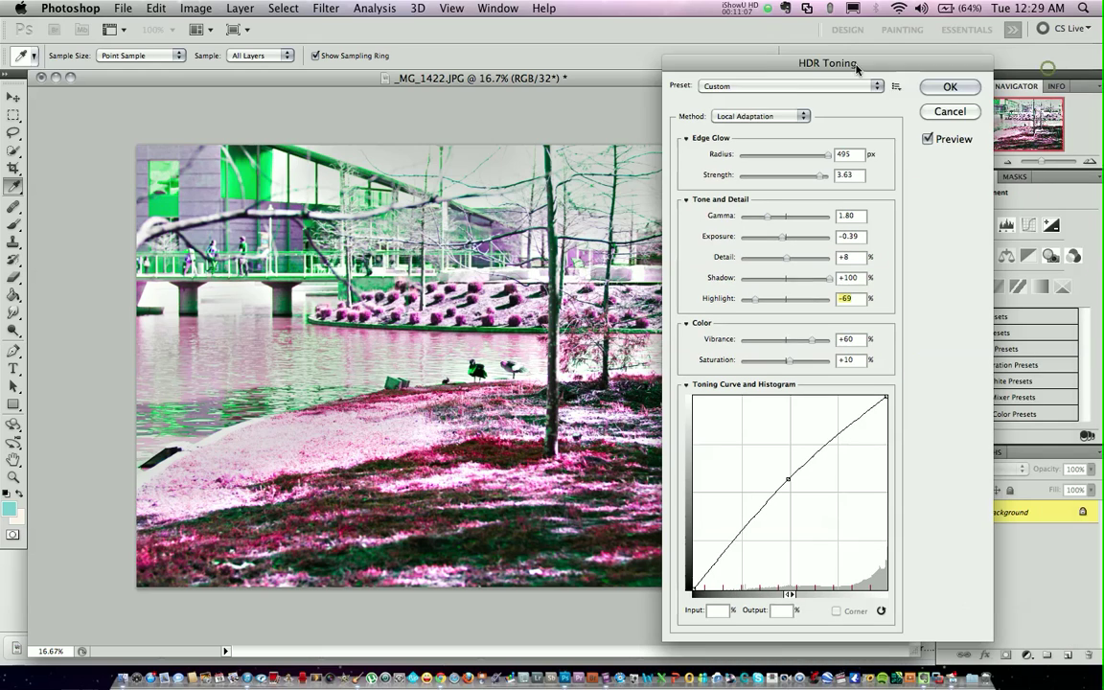
pyautogui.press('Return')
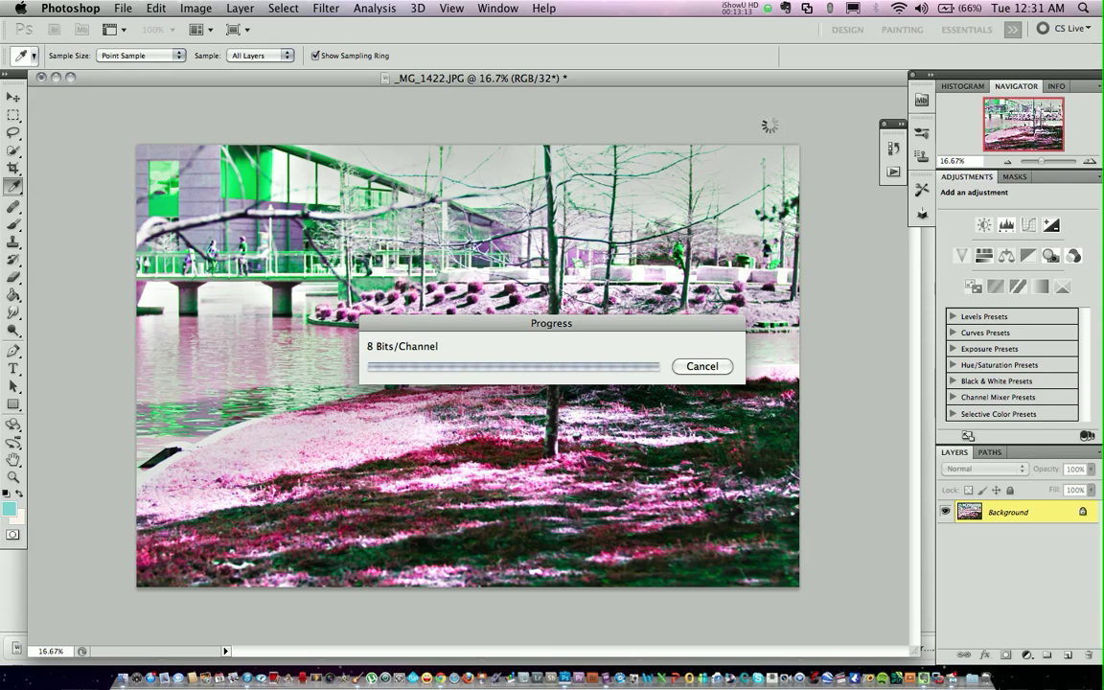
pyautogui.press('v')
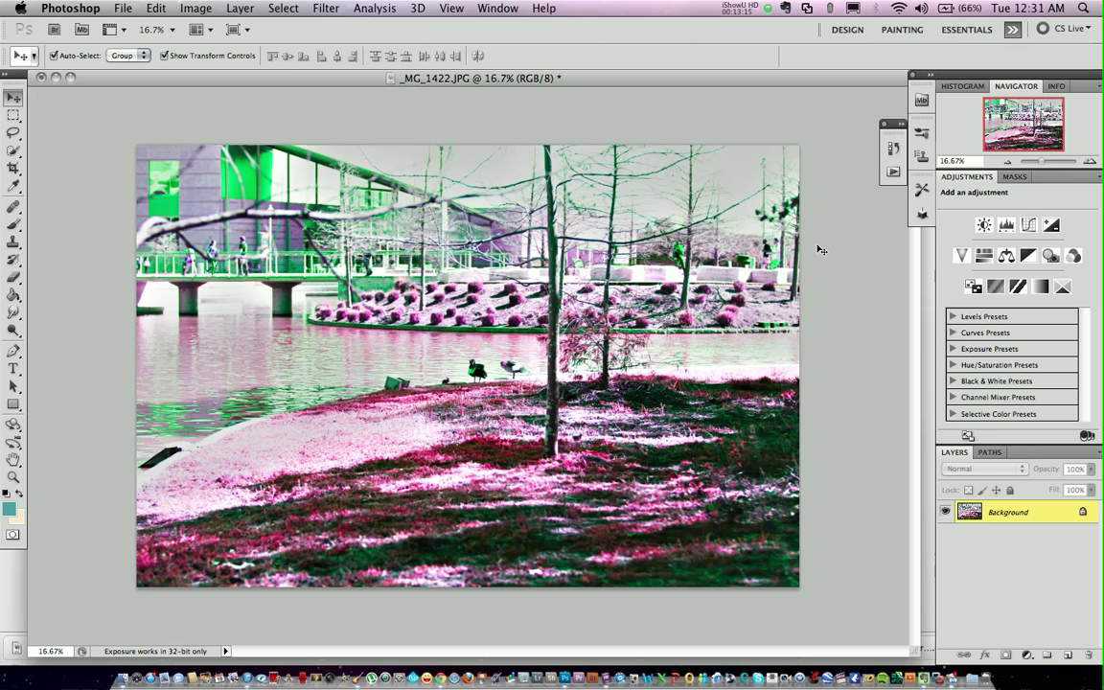
# Step: Try brightening the whole photo with a Brightness/Contrast adjustment layer at brightness 46, and delete that layer
pyautogui.click(982, 225)
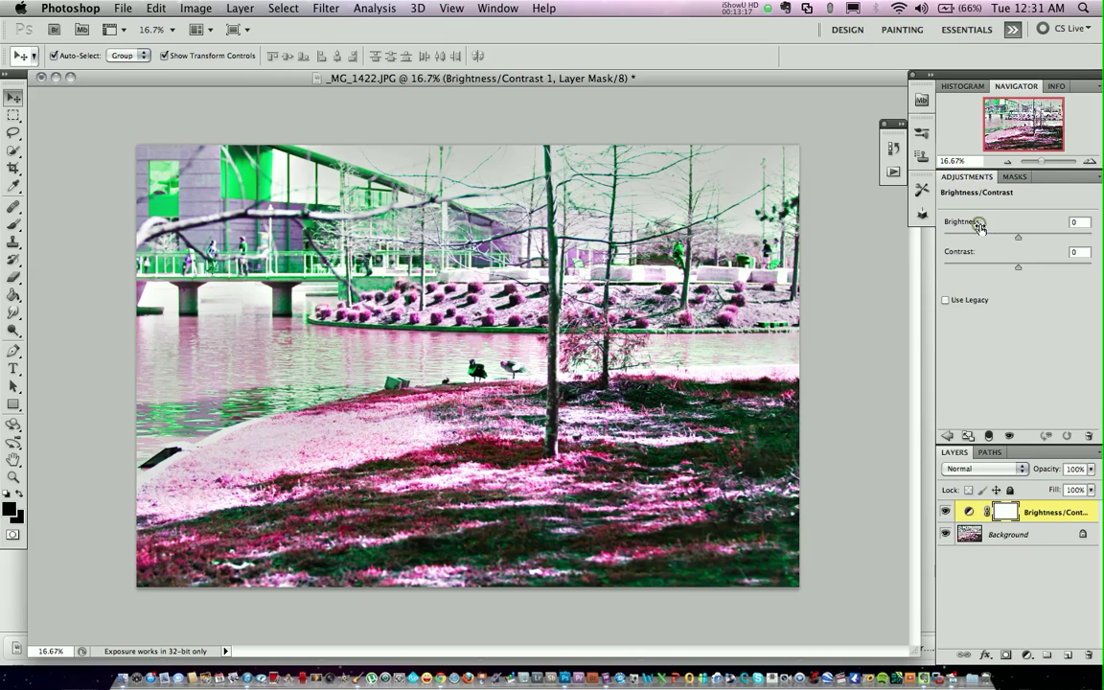
pyautogui.moveTo(1018, 237); pyautogui.dragTo(1041, 235)
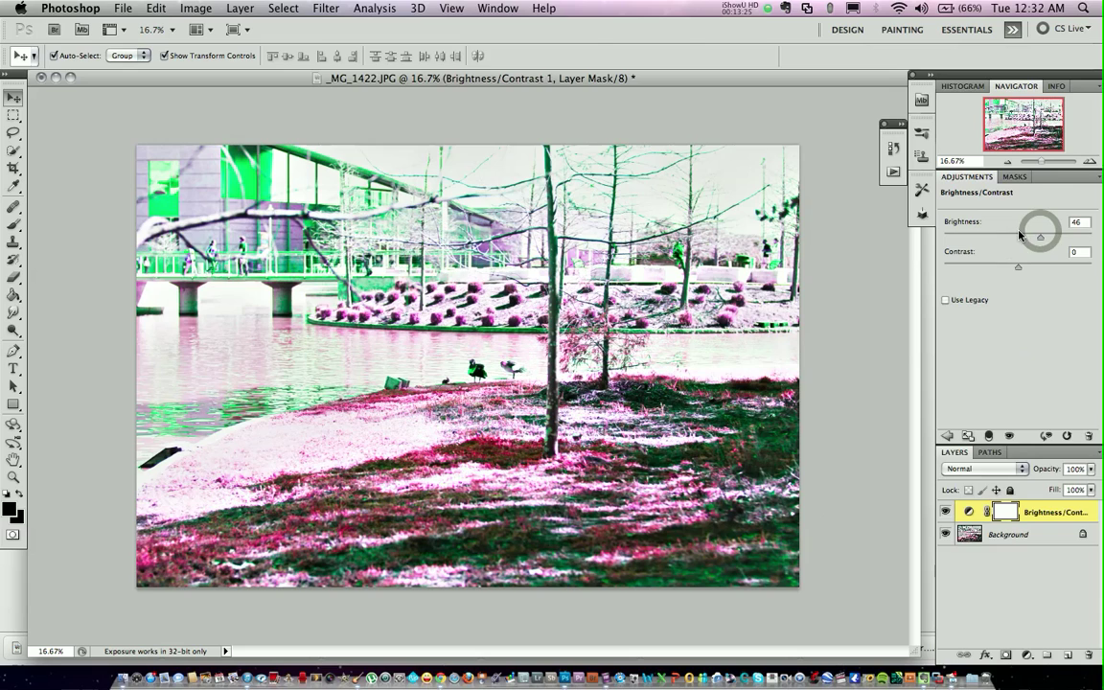
pyautogui.press('Delete')
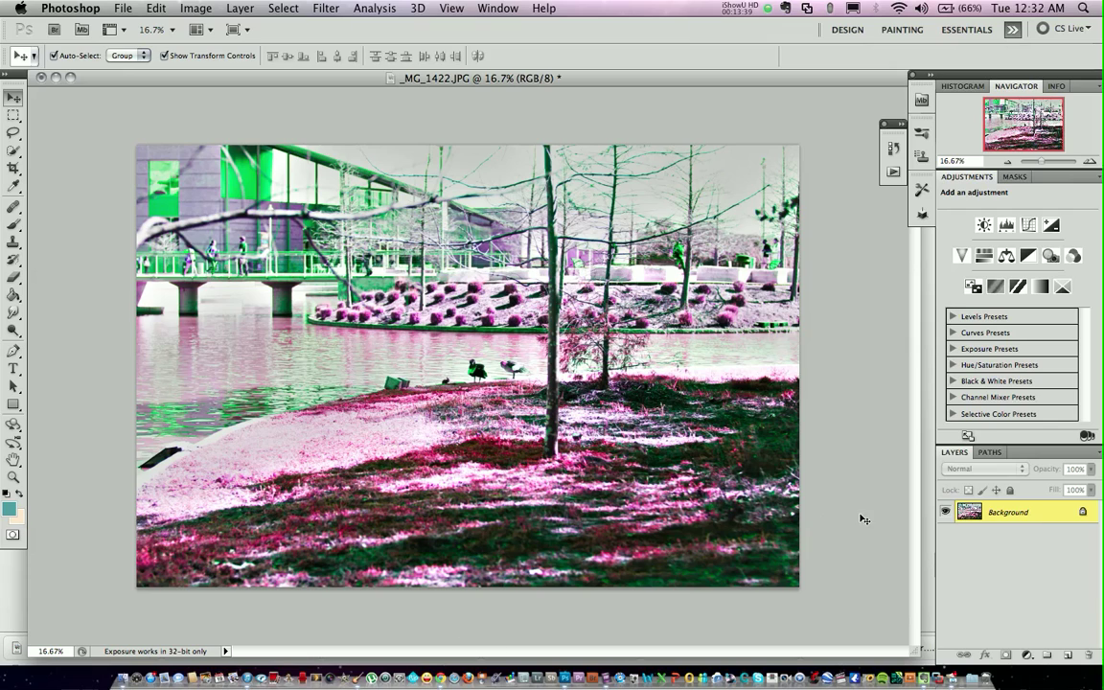
# Step: Duplicate the Background layer, add a blank layer mask to the copy, and make its image active instead of the mask
pyautogui.moveTo(1004, 512); pyautogui.dragTo(1065, 652)
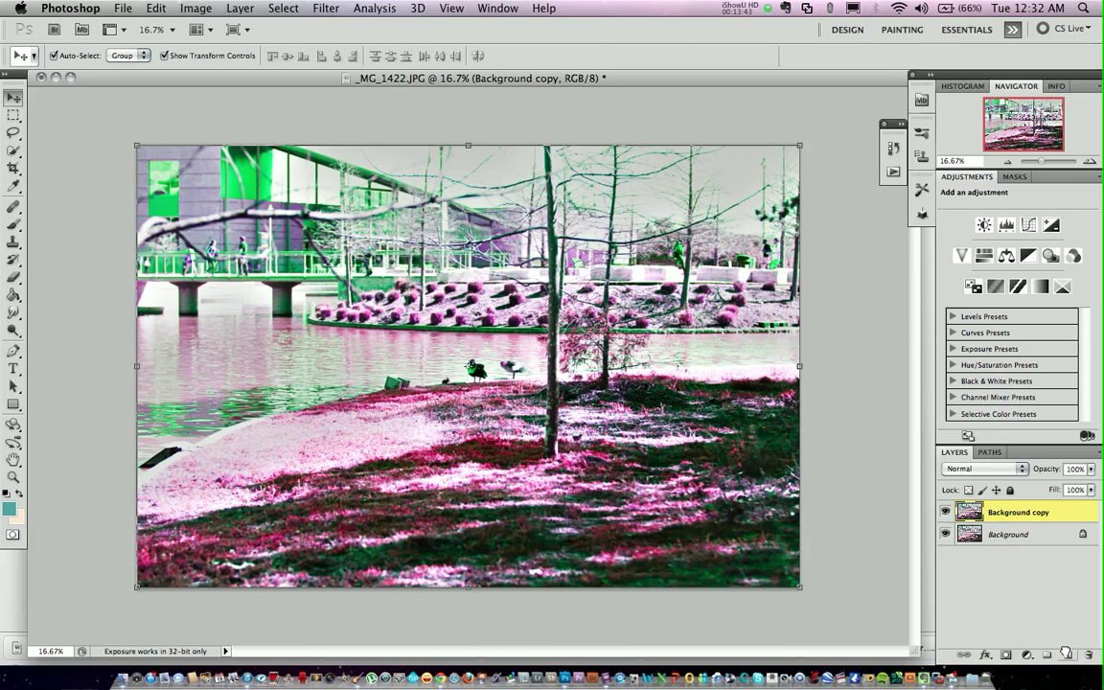
pyautogui.click(1006, 654)
pyautogui.click(972, 513)
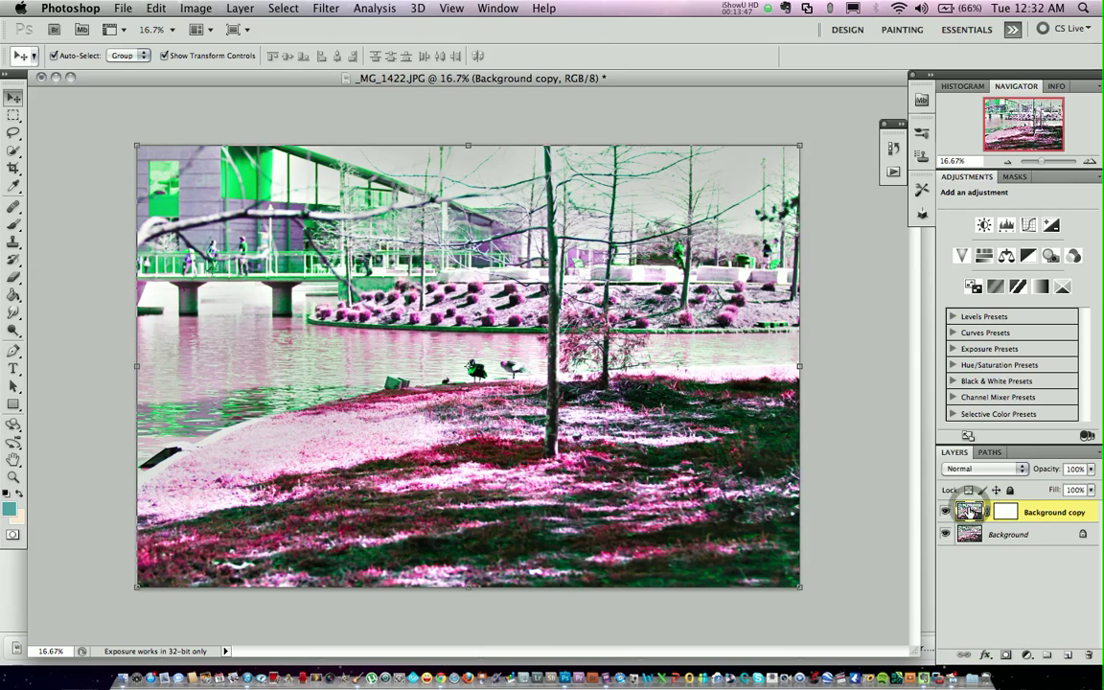
# Step: Lasso the foreground grass with a 67 px feather and brighten it with a Brightness/Contrast adjustment layer at brightness 56
pyautogui.click(13, 132)
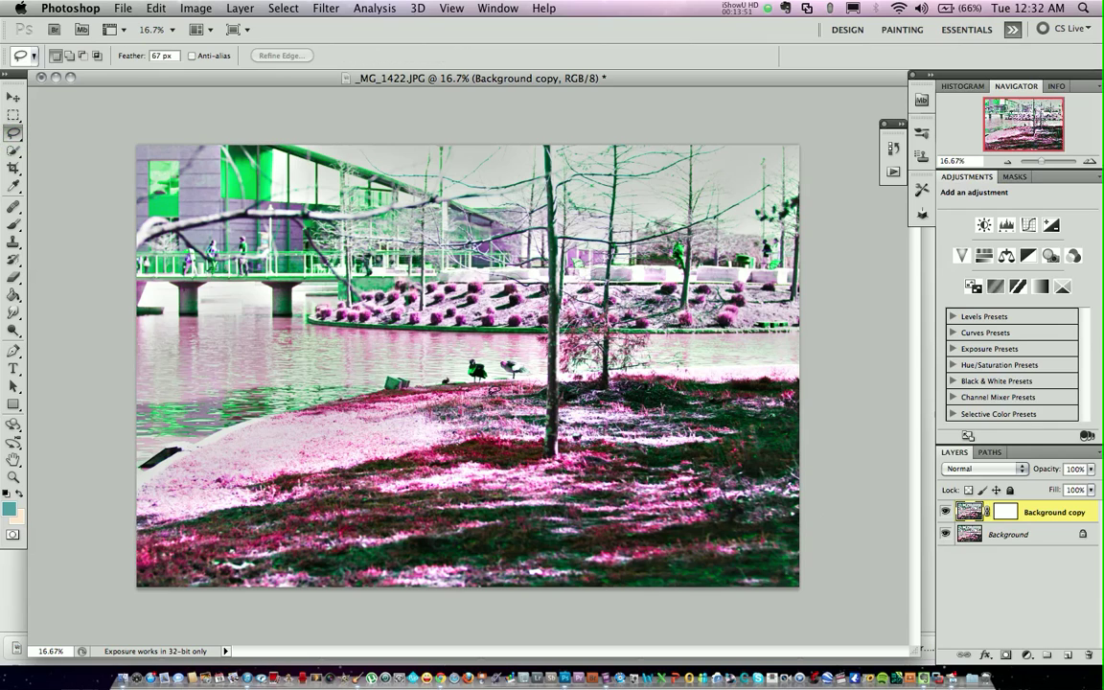
pyautogui.moveTo(518, 374)
pyautogui.mouseDown()
pyautogui.moveTo(796, 369)
pyautogui.moveTo(800, 582)
pyautogui.moveTo(244, 604)
pyautogui.moveTo(148, 587)
pyautogui.moveTo(132, 522)
pyautogui.moveTo(239, 469)
pyautogui.moveTo(533, 372)
pyautogui.mouseUp()
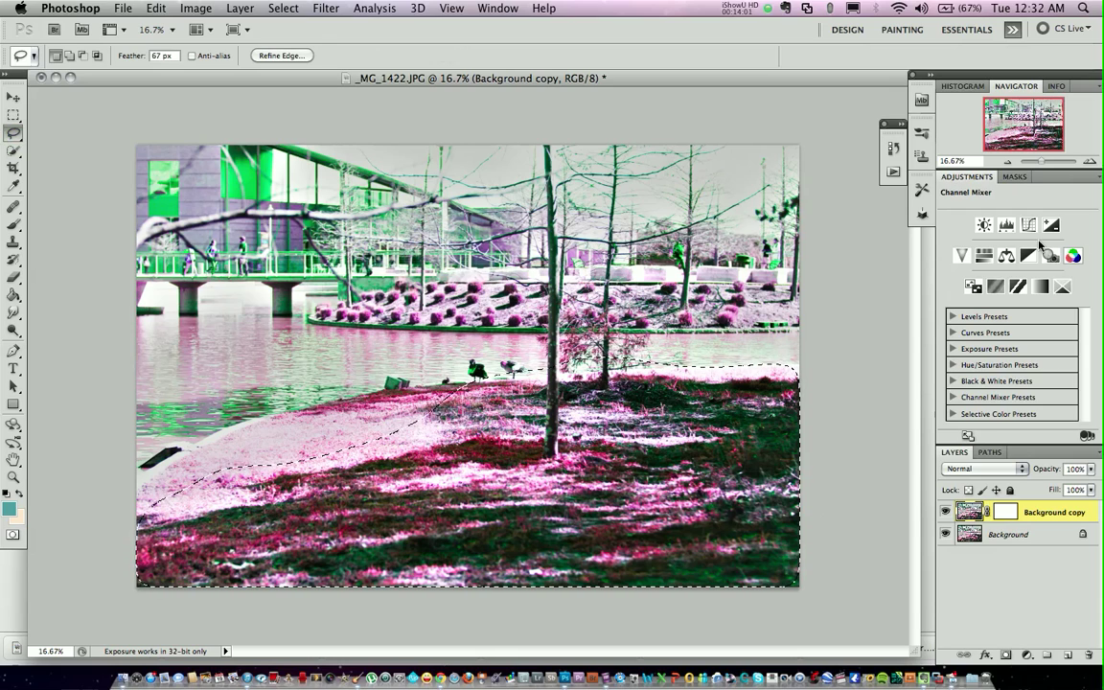
pyautogui.click(983, 224)
pyautogui.moveTo(1018, 238); pyautogui.dragTo(1052, 239)
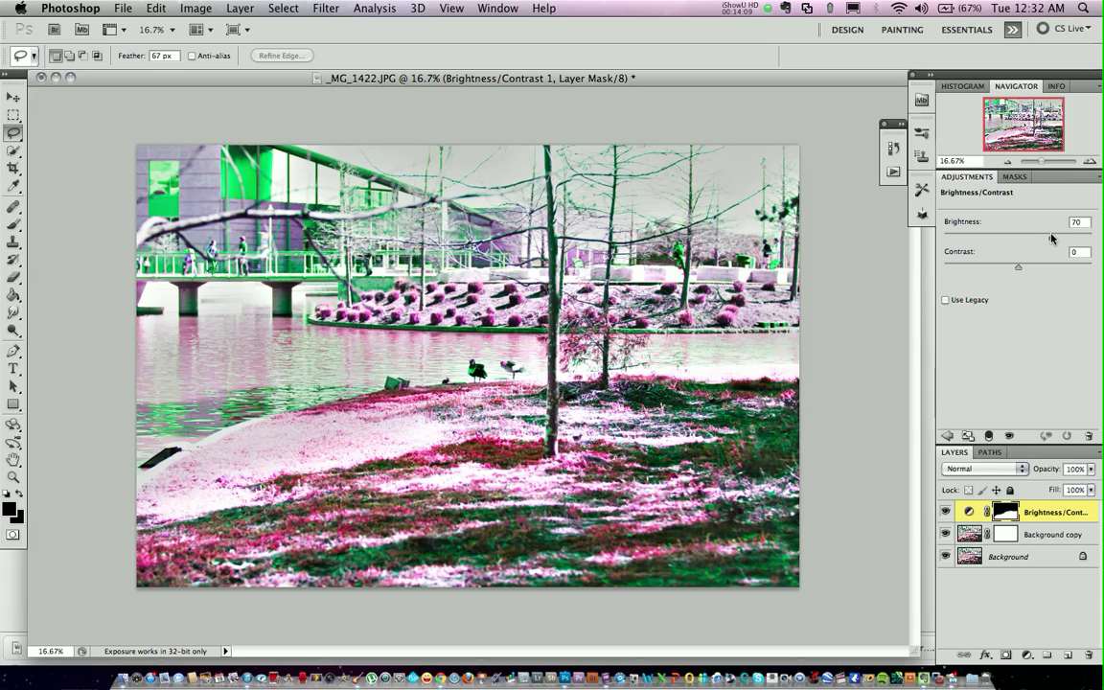
pyautogui.moveTo(1050, 238)
pyautogui.mouseDown()
pyautogui.moveTo(1006, 244)
pyautogui.moveTo(1064, 234)
pyautogui.moveTo(1045, 236)
pyautogui.mouseUp()
pyautogui.moveTo(1050, 232); pyautogui.dragTo(1006, 237)
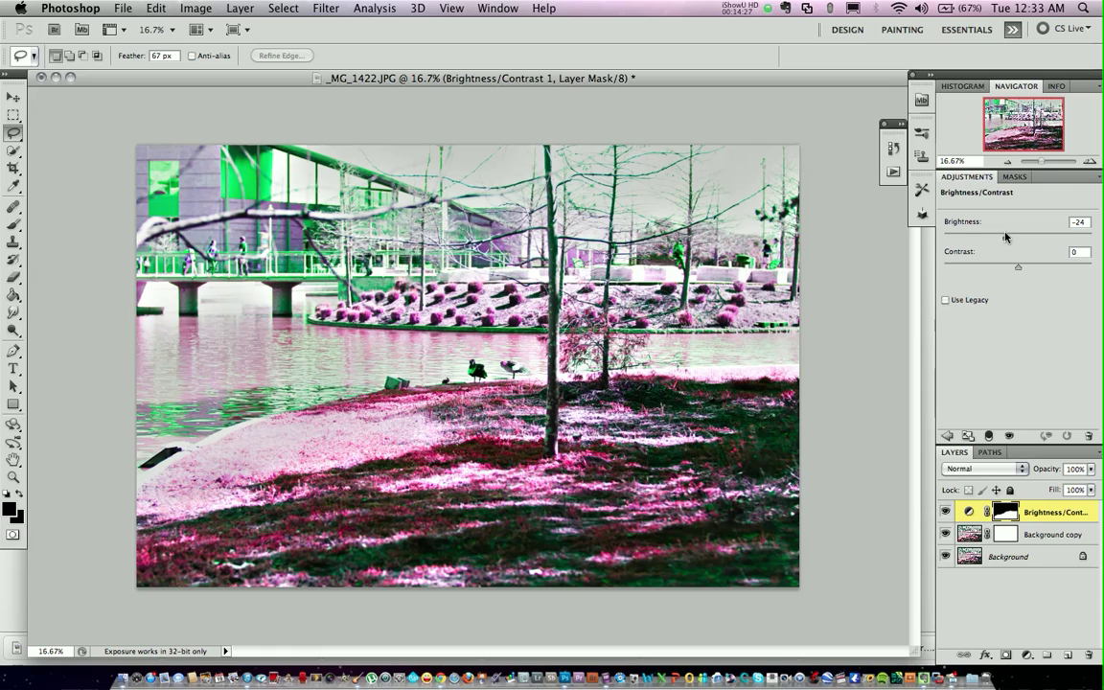
pyautogui.moveTo(1005, 236); pyautogui.dragTo(1043, 233)
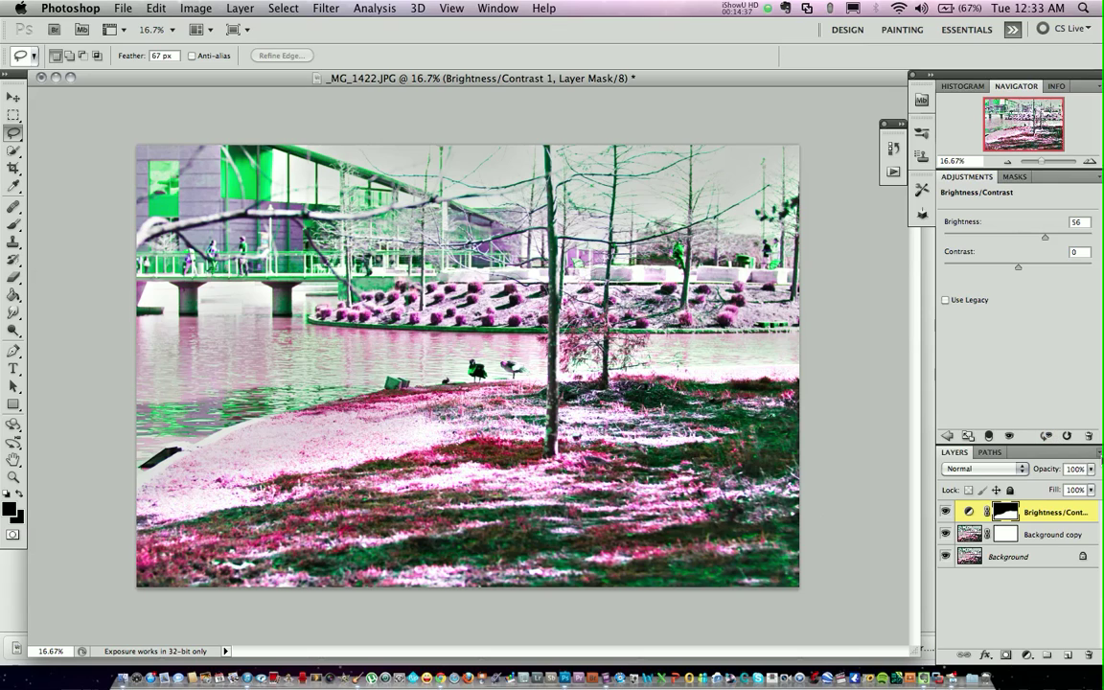
# Step: Flatten the grass brightness adjustment and the masked copy into the Background layer
pyautogui.click(1098, 455)
pyautogui.click(1001, 564)
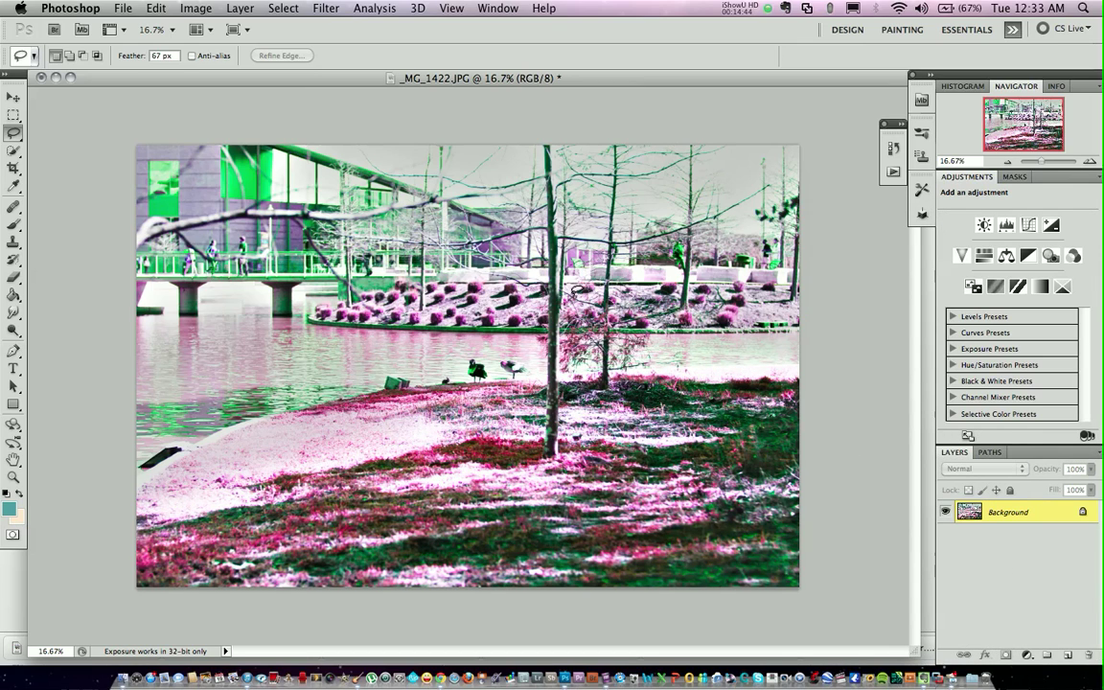
# Step: Sharpen the flattened photo with Smart Sharpen at amount 167%, radius 15.1 px, removing Gaussian Blur
pyautogui.click(325, 7)
pyautogui.moveTo(414, 308)
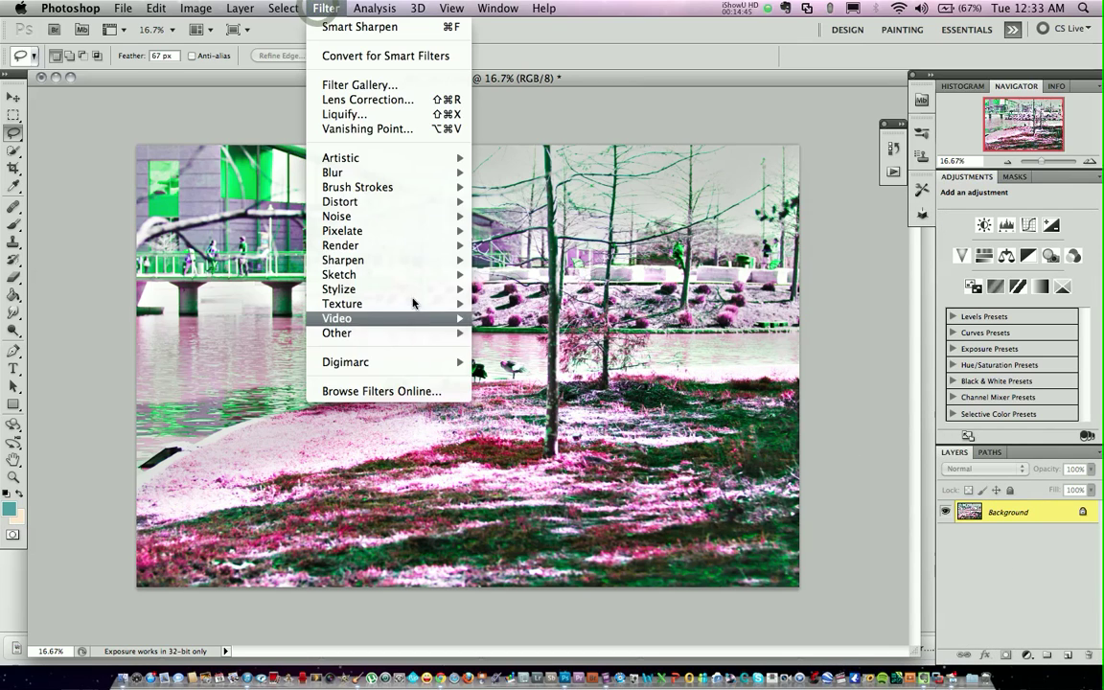
pyautogui.moveTo(414, 259)
pyautogui.click(518, 305)
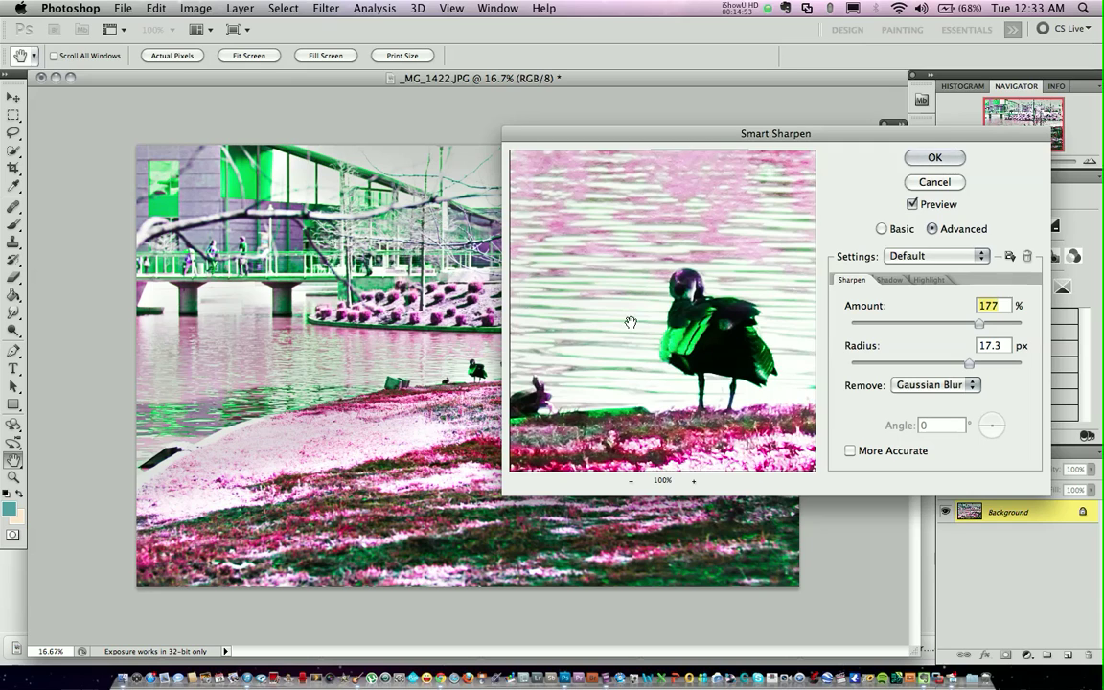
pyautogui.moveTo(811, 144); pyautogui.dragTo(178, 72)
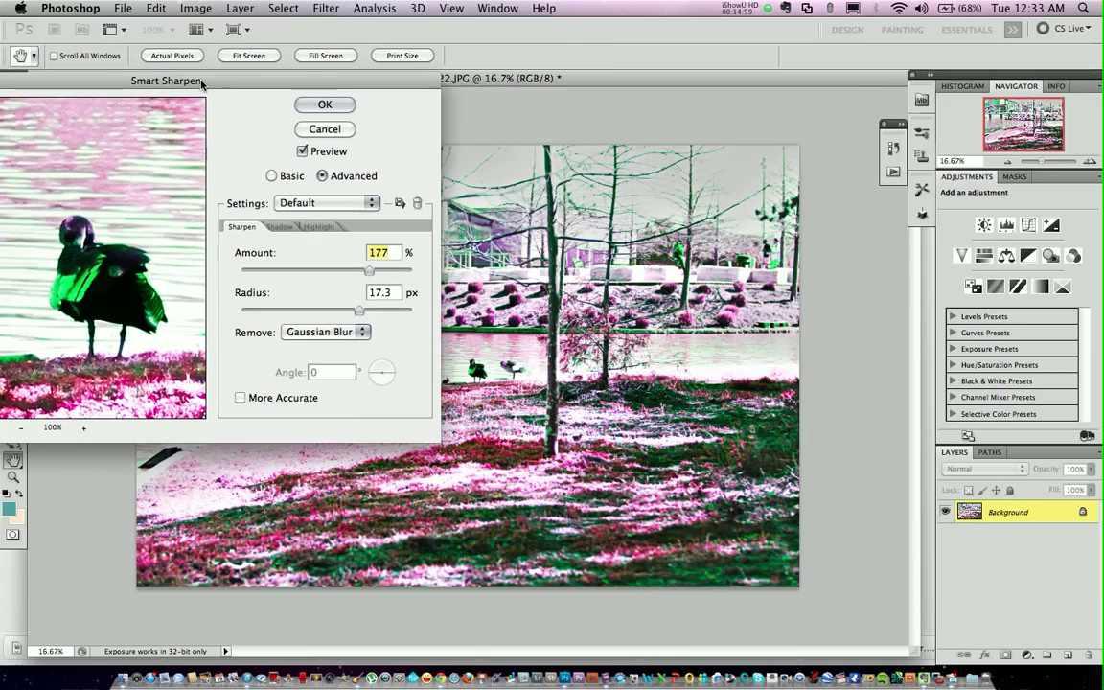
pyautogui.click(393, 274)
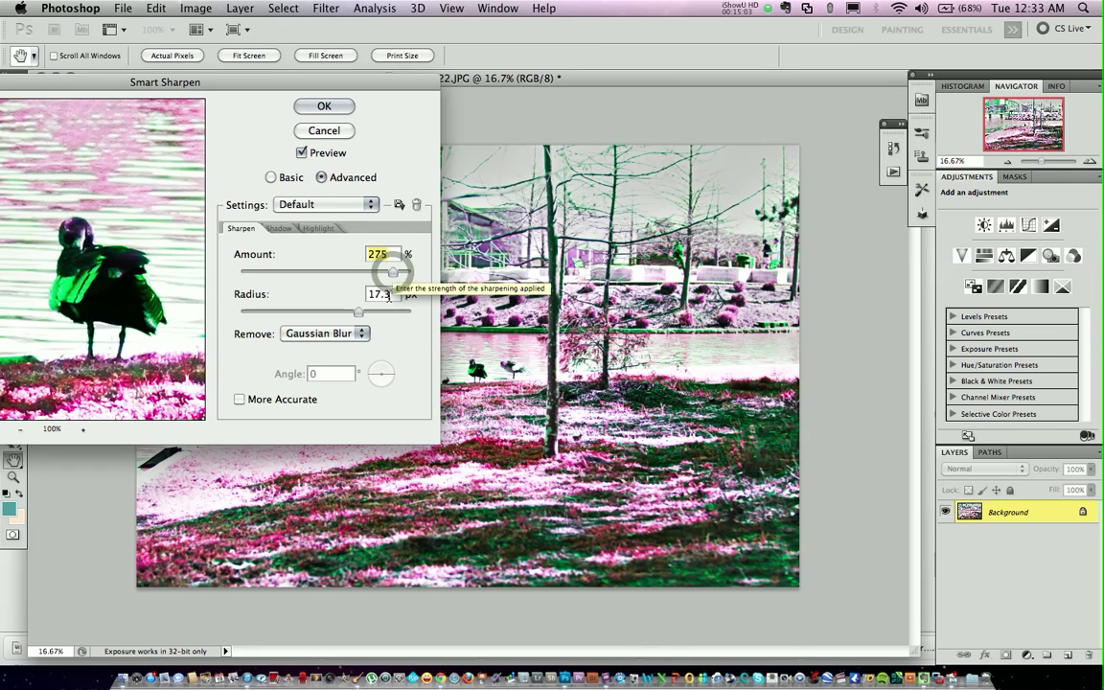
pyautogui.click(385, 312)
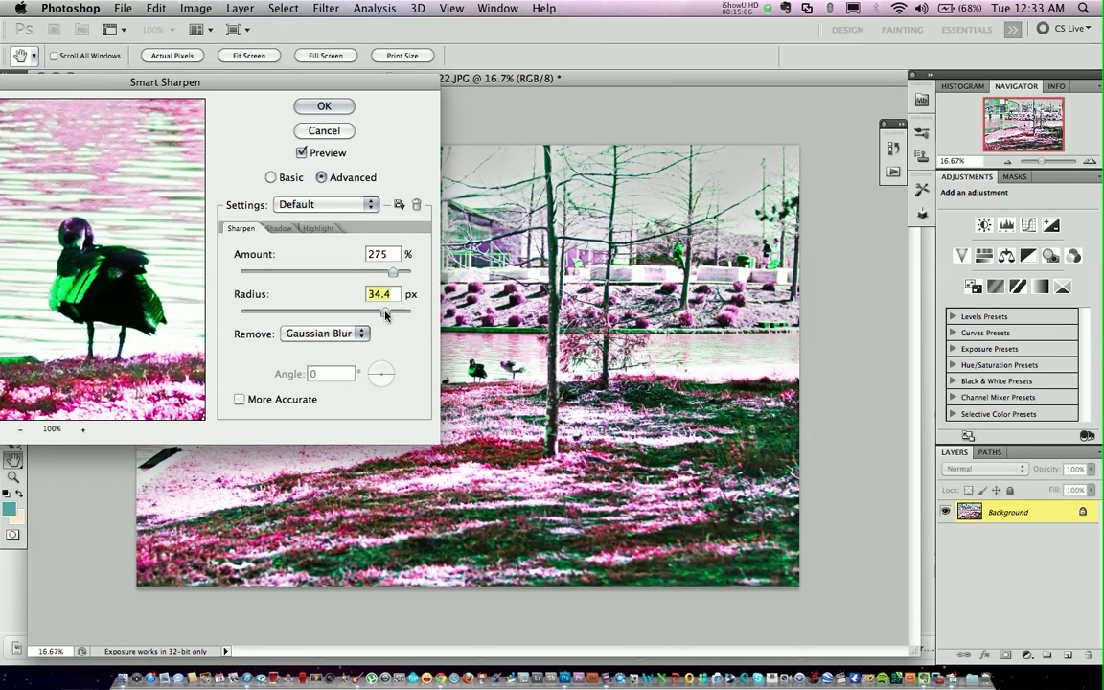
pyautogui.moveTo(386, 311); pyautogui.dragTo(354, 311)
pyautogui.moveTo(392, 274); pyautogui.dragTo(359, 278)
pyautogui.click(349, 312)
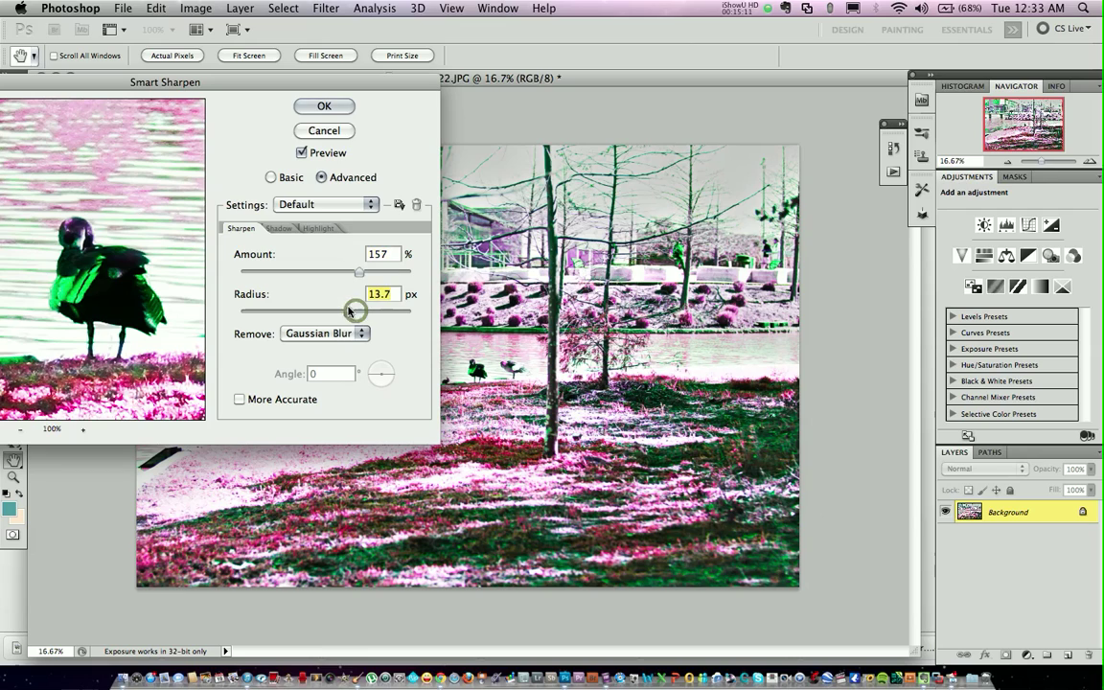
pyautogui.click(364, 275)
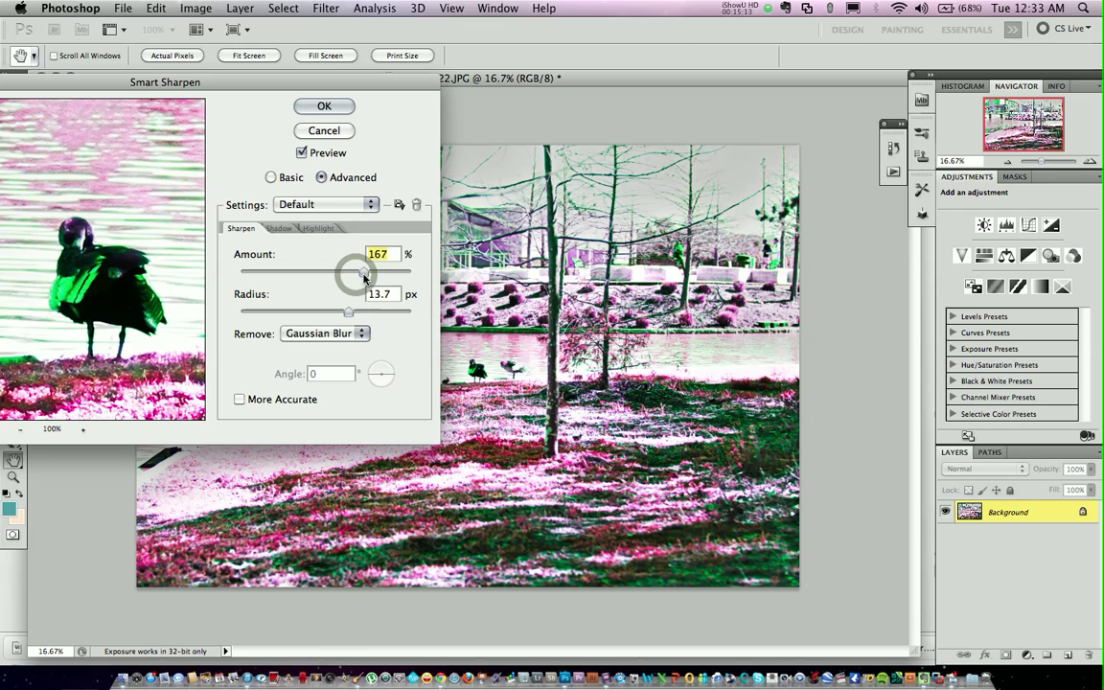
pyautogui.click(355, 313)
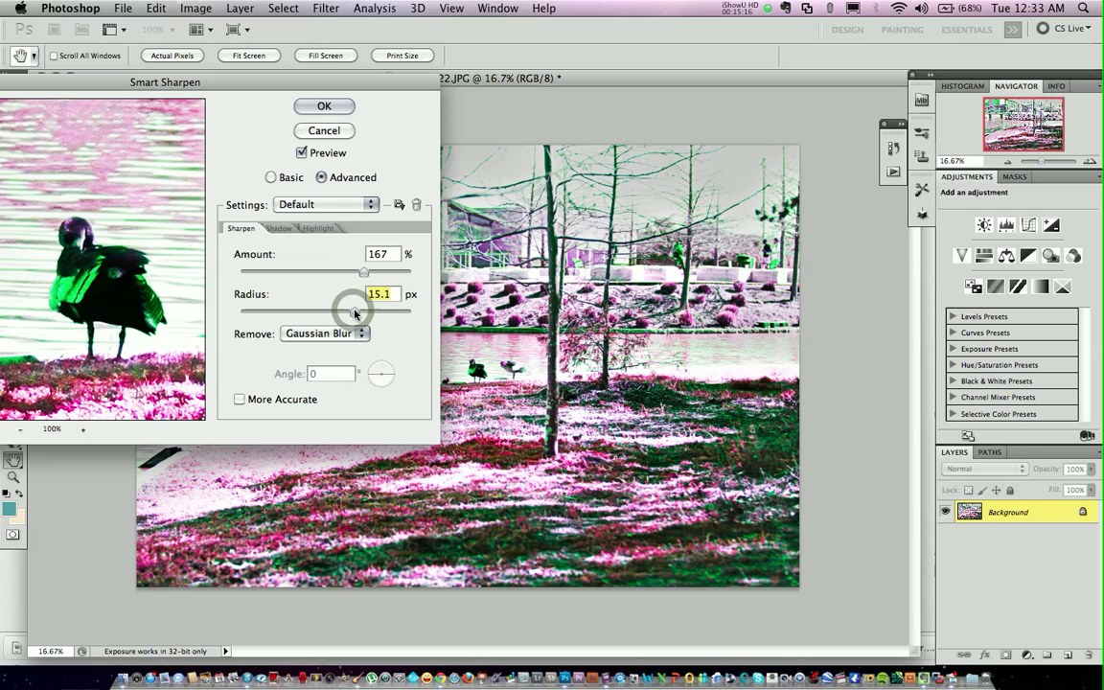
pyautogui.moveTo(301, 81)
pyautogui.mouseDown()
pyautogui.moveTo(185, 335)
pyautogui.moveTo(213, 410)
pyautogui.moveTo(278, 486)
pyautogui.moveTo(291, 467)
pyautogui.moveTo(261, 233)
pyautogui.mouseUp()
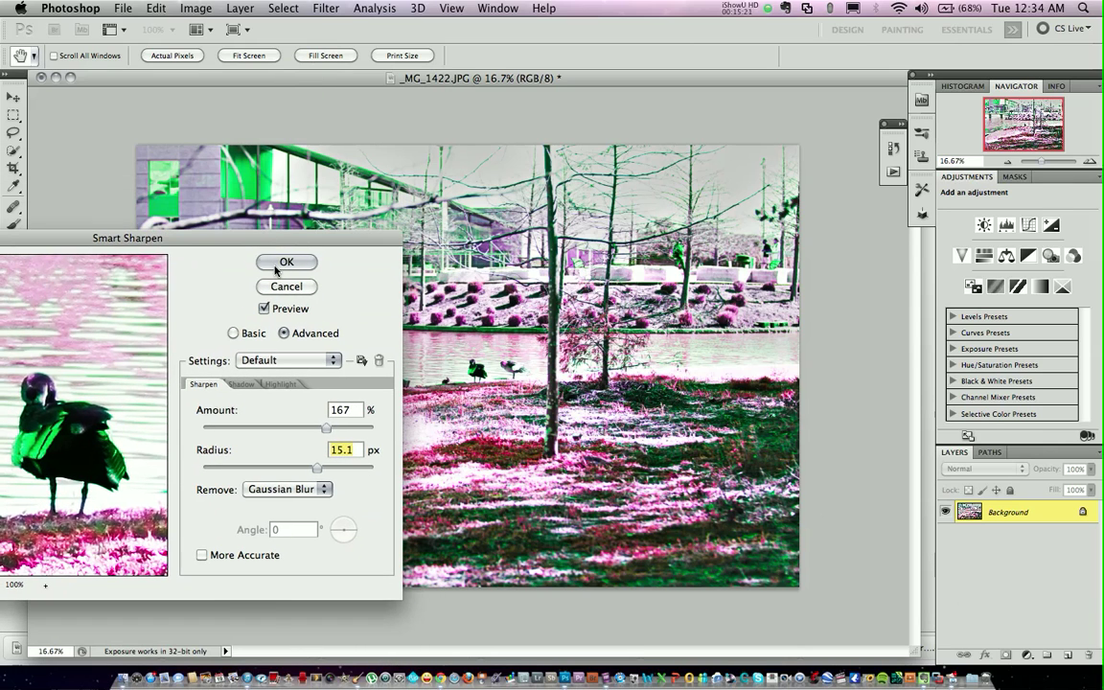
pyautogui.click(275, 271)
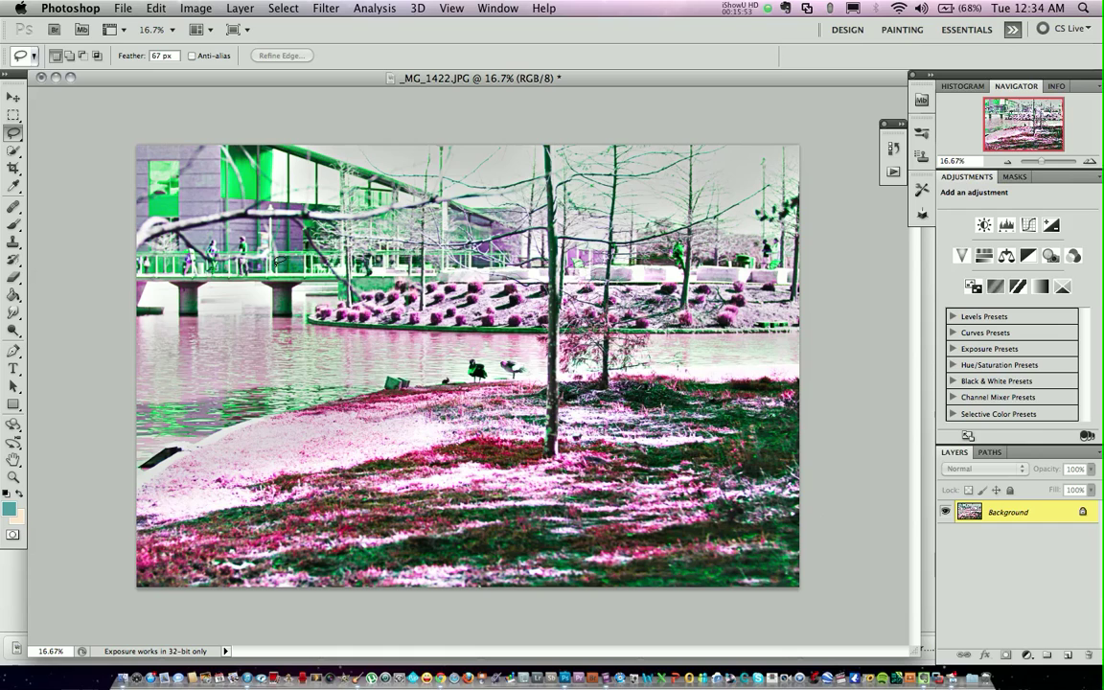
# Step: Resize the image to 3260 pixels wide at a resolution of 300 pixels/inch, keeping its proportions
pyautogui.press('XF86MonBrightnessUp')
pyautogui.click(196, 10)
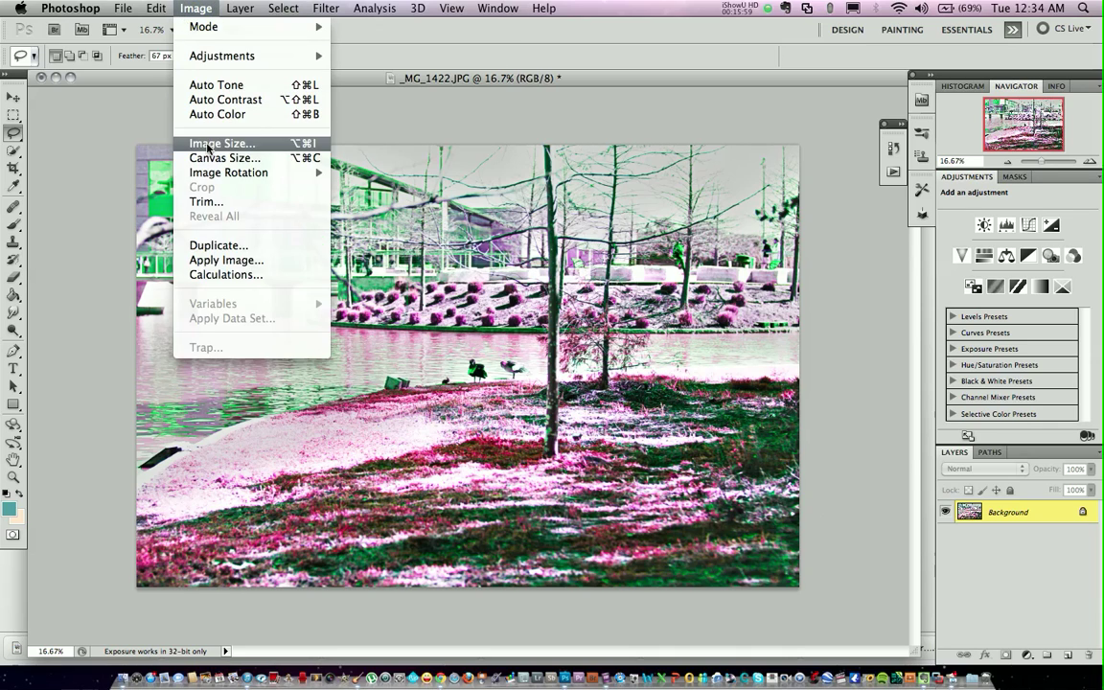
pyautogui.click(206, 143)
pyautogui.doubleClick(699, 348)
pyautogui.write('300')
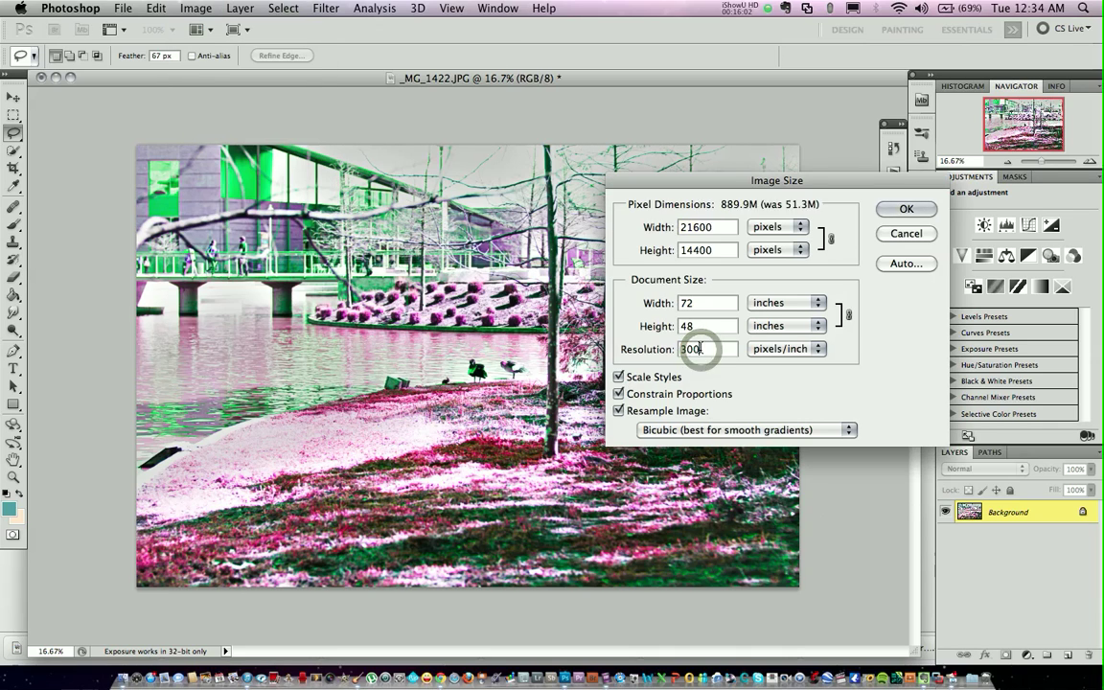
pyautogui.doubleClick(711, 226)
pyautogui.write('3260')
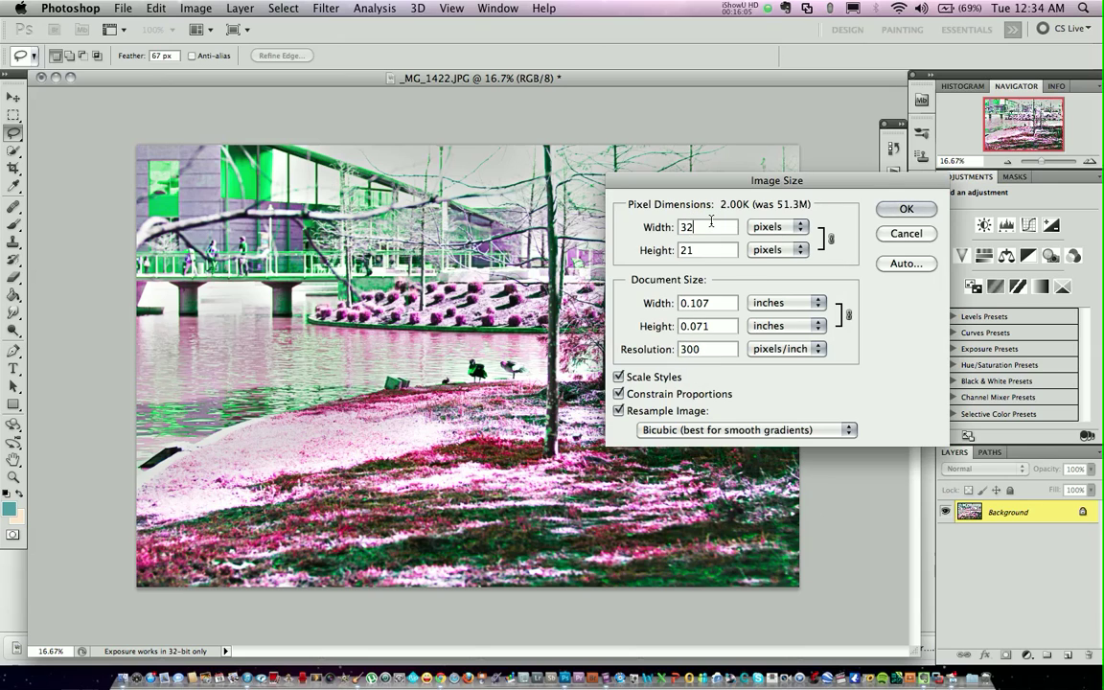
pyautogui.click(903, 208)
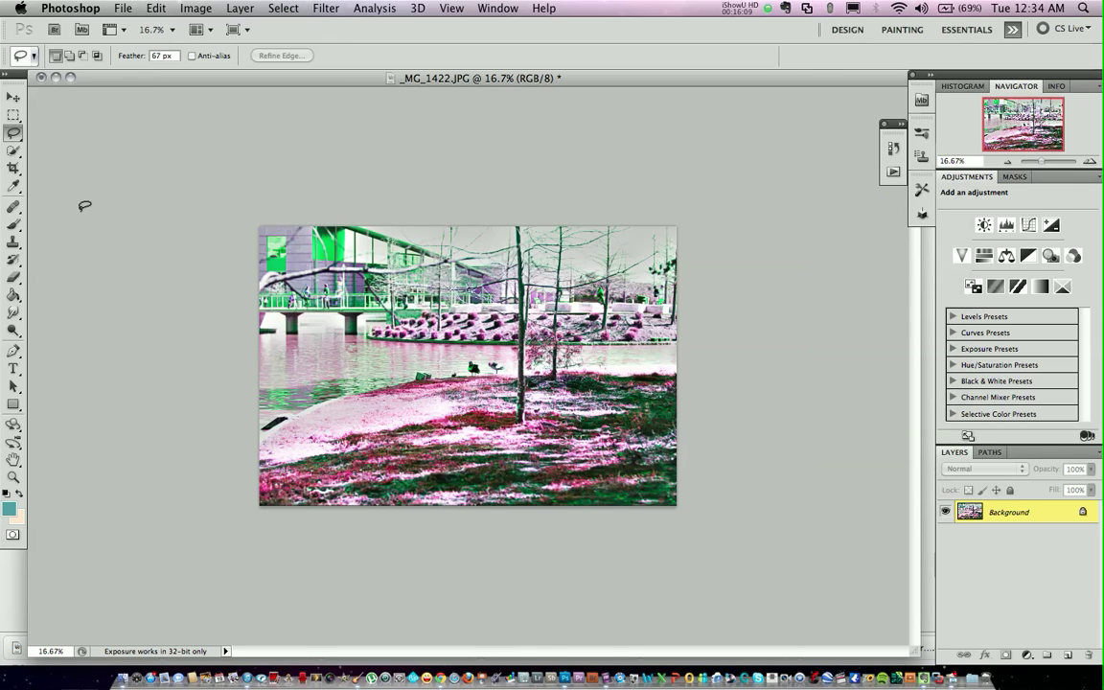
# Step: Export the photo for web as a maximum-quality JPEG named infrared-4.jpg in the "infrared photog -1" folder
pyautogui.click(126, 11)
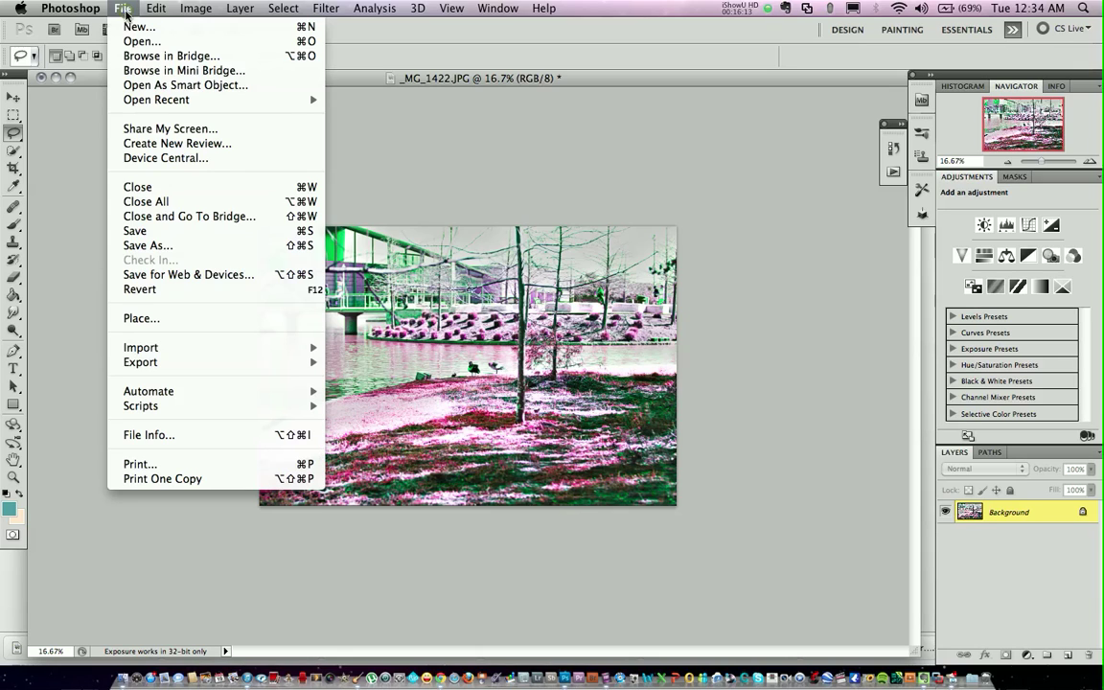
pyautogui.click(178, 278)
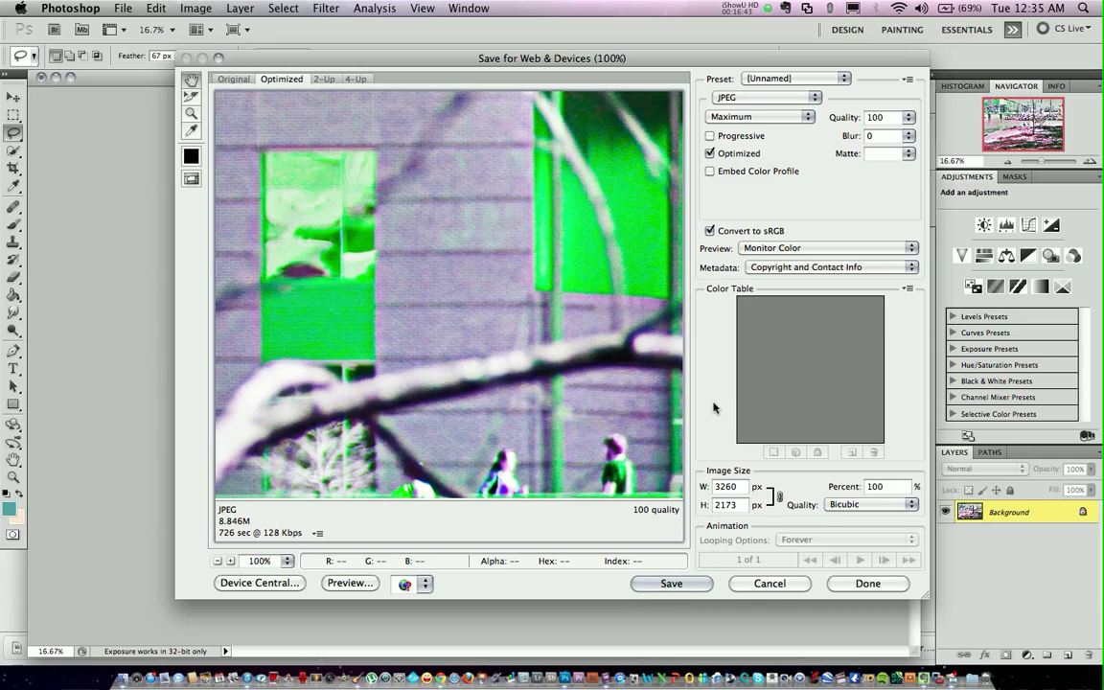
pyautogui.click(648, 585)
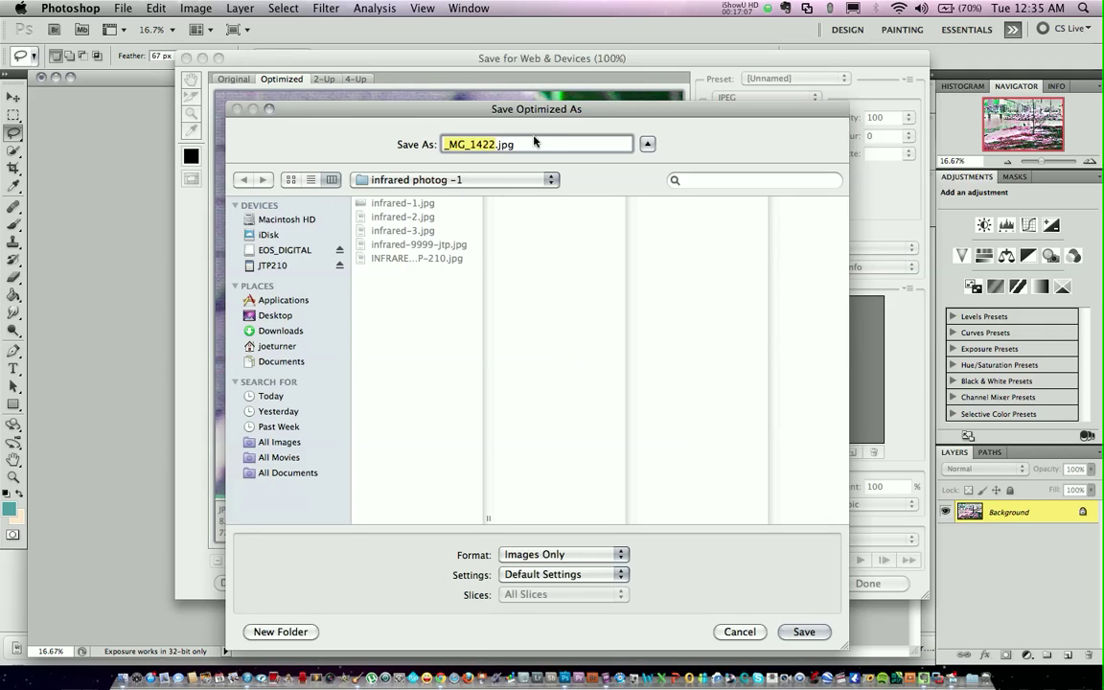
pyautogui.click(402, 231)
pyautogui.click(489, 144)
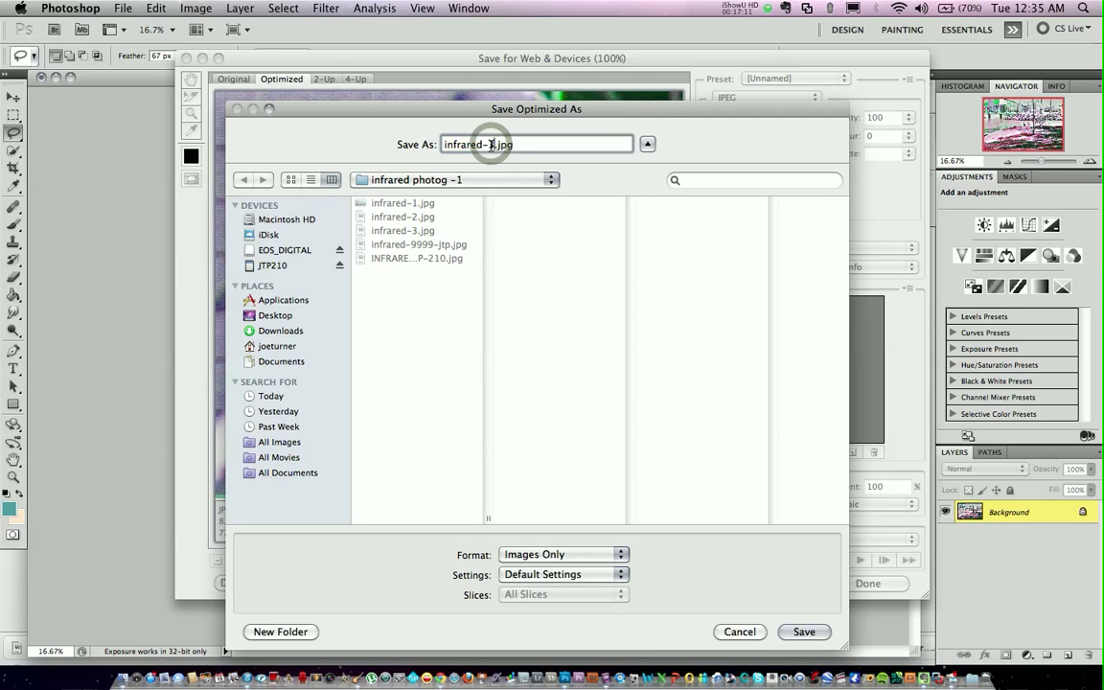
pyautogui.press('BackSpace')
pyautogui.write('4')
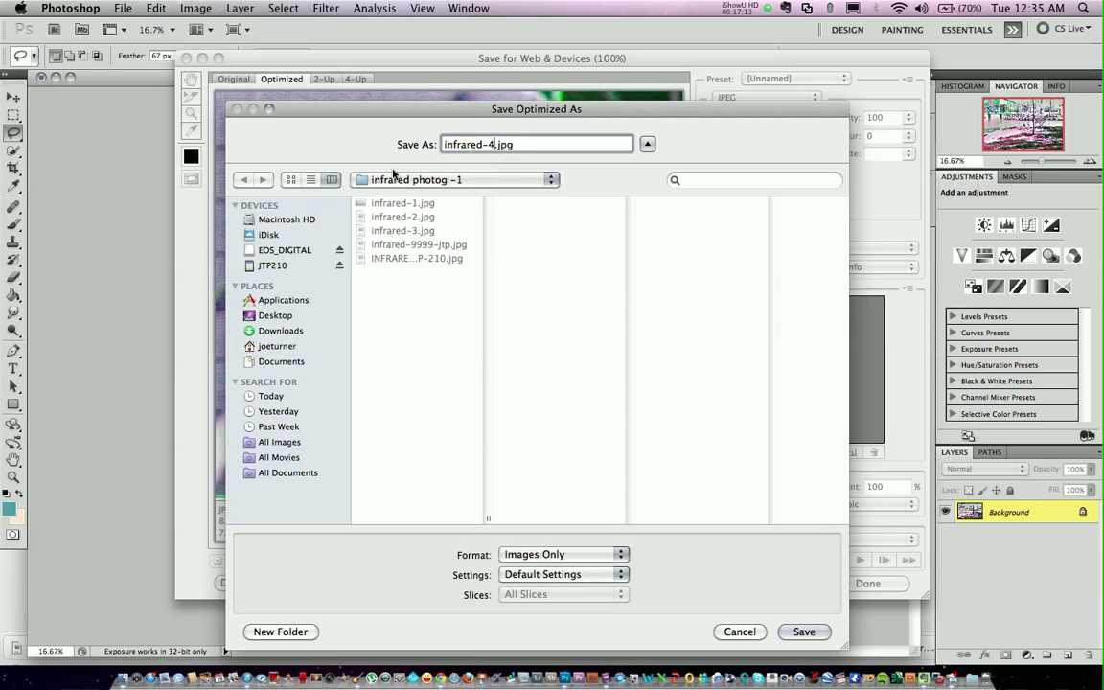
pyautogui.click(803, 631)
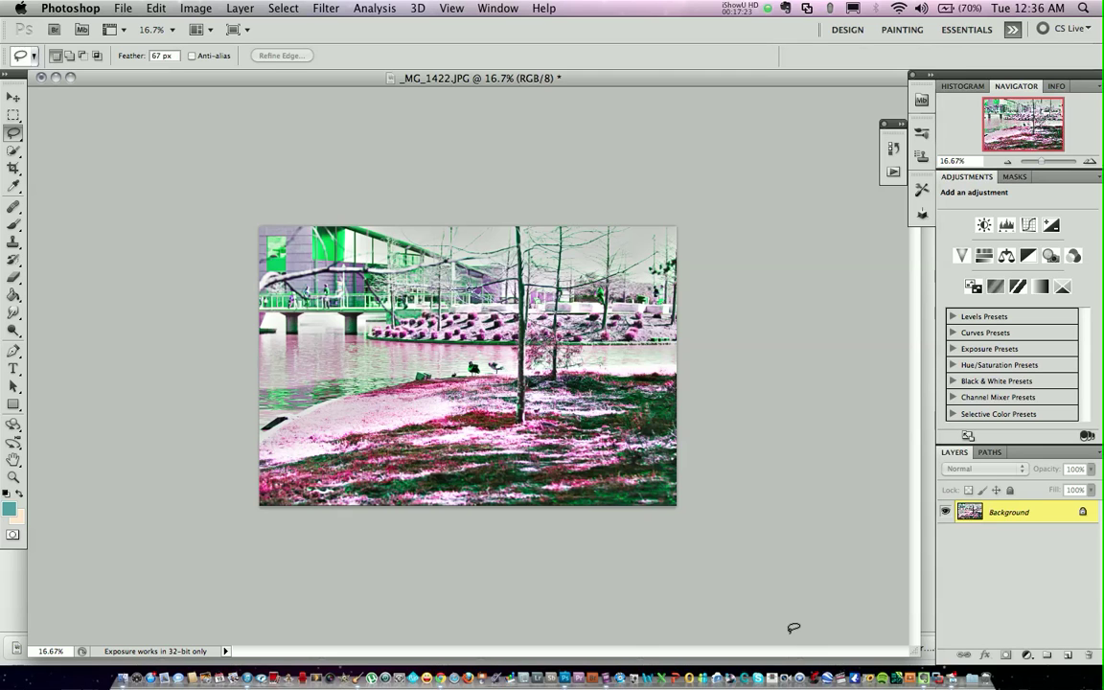
pyautogui.press('F11')
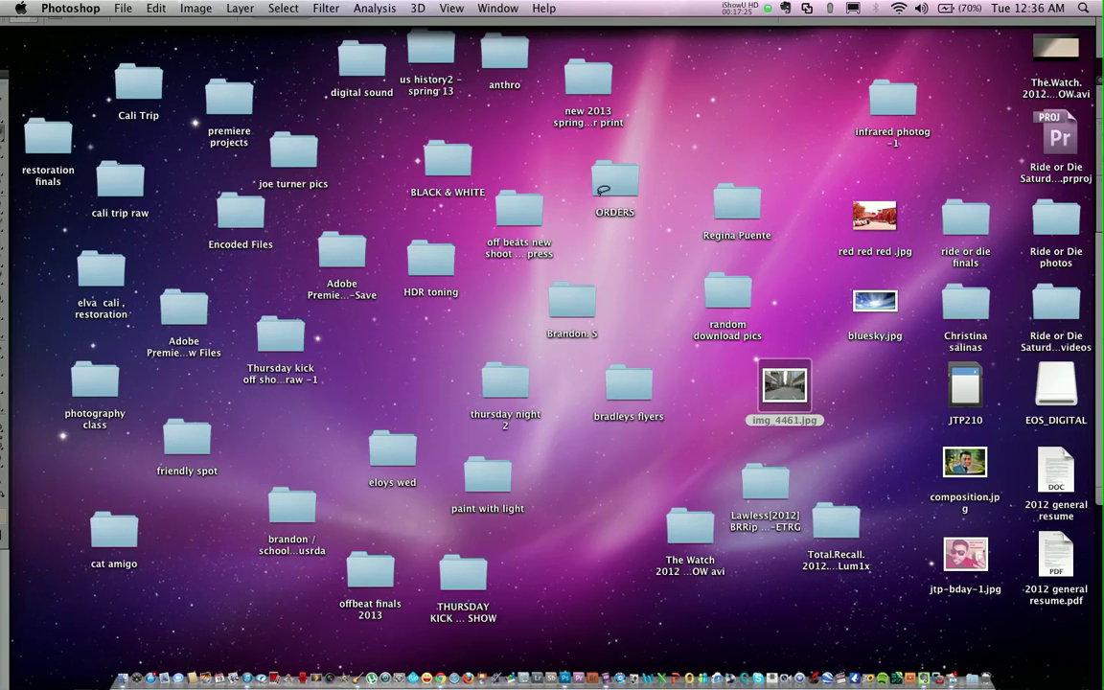
pyautogui.press('F11')
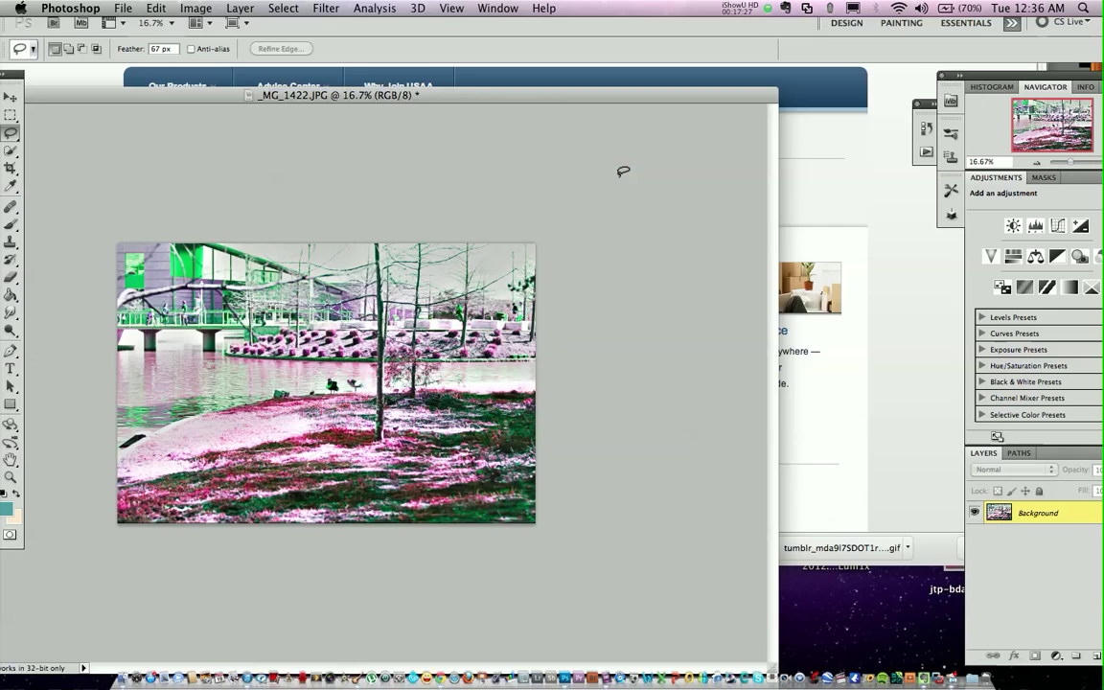
pyautogui.click(13, 97)
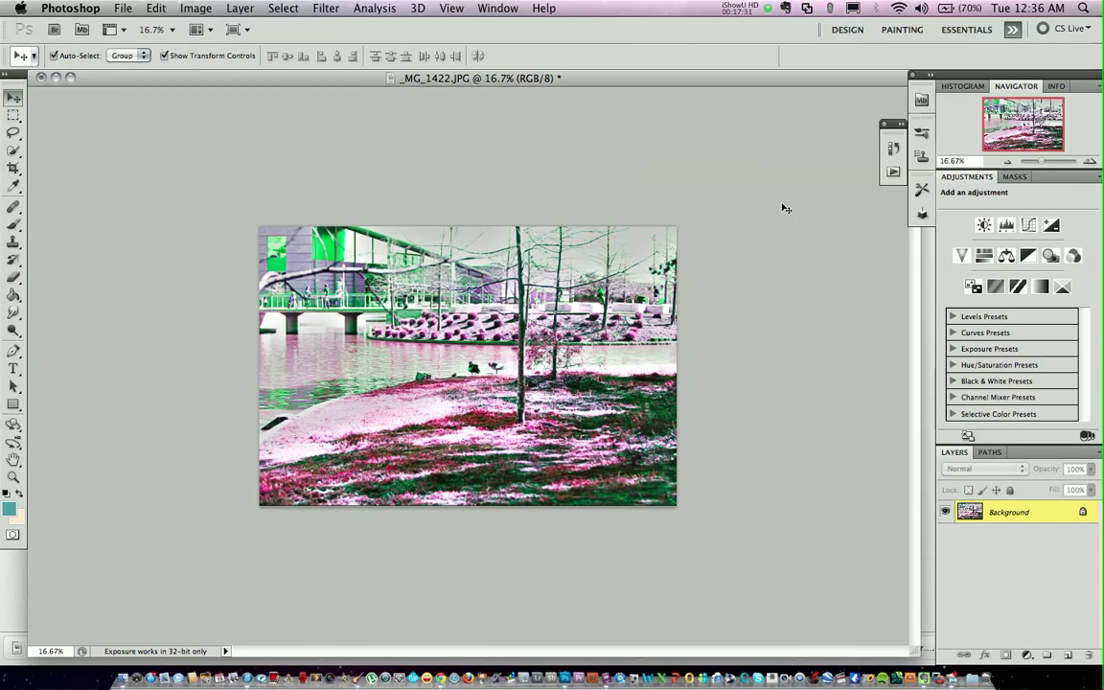
pyautogui.click(766, 9)
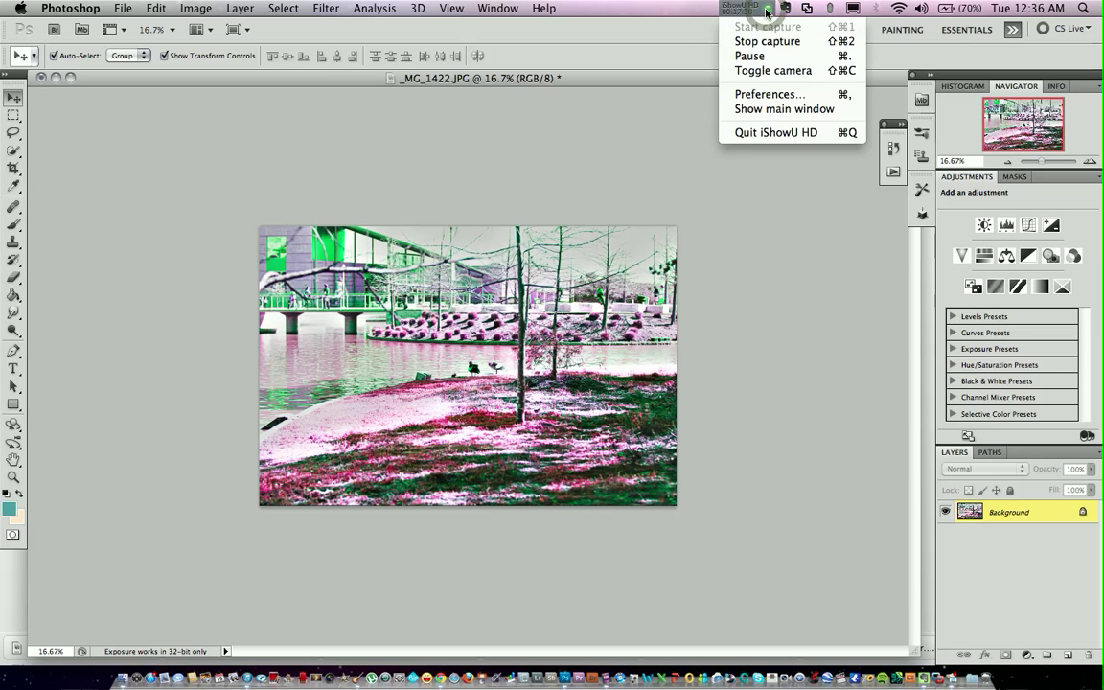